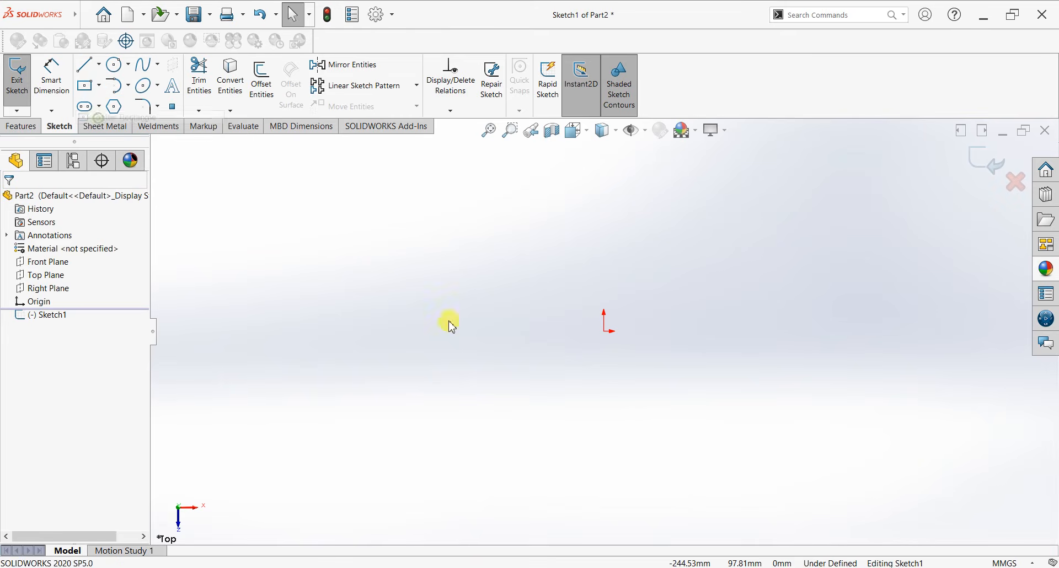
# Step: Sketch a center rectangle about 119 mm high on the origin and set its width to 175 mm
pyautogui.moveTo(695, 375); pyautogui.dragTo(765, 441)
pyautogui.click(55, 83)
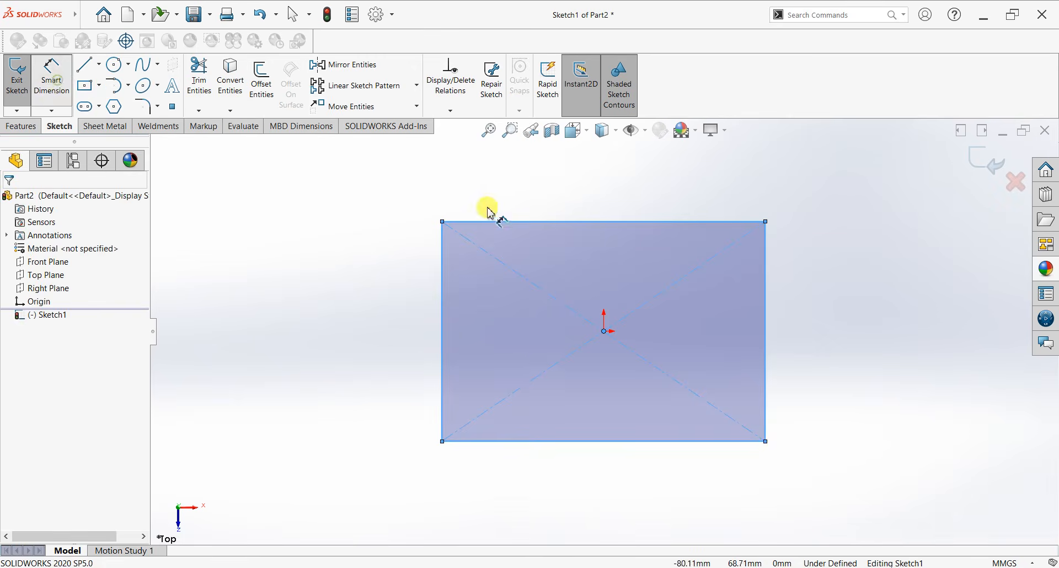
pyautogui.click(594, 210)
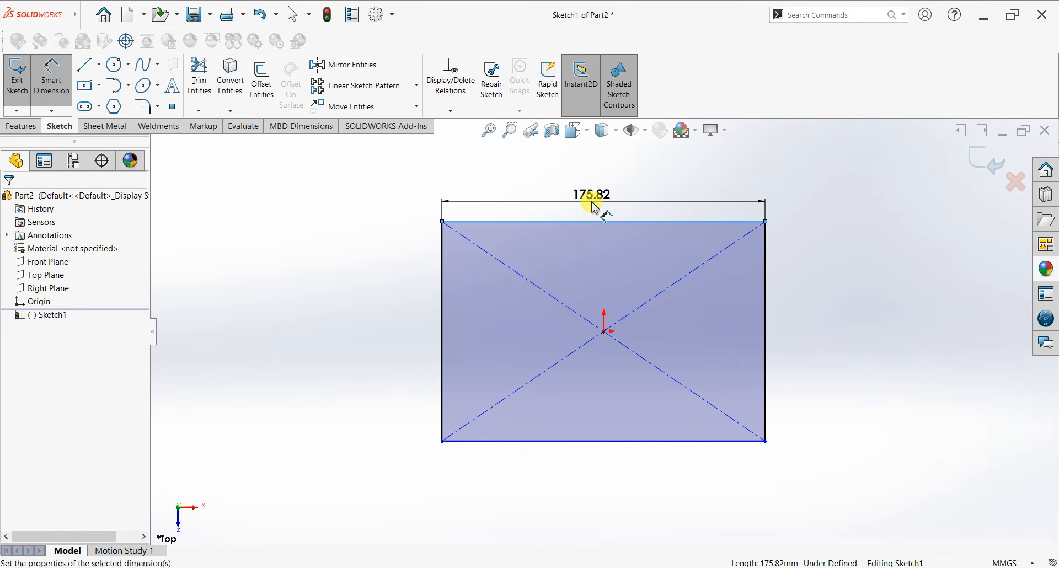
pyautogui.click(594, 208)
pyautogui.write('175')
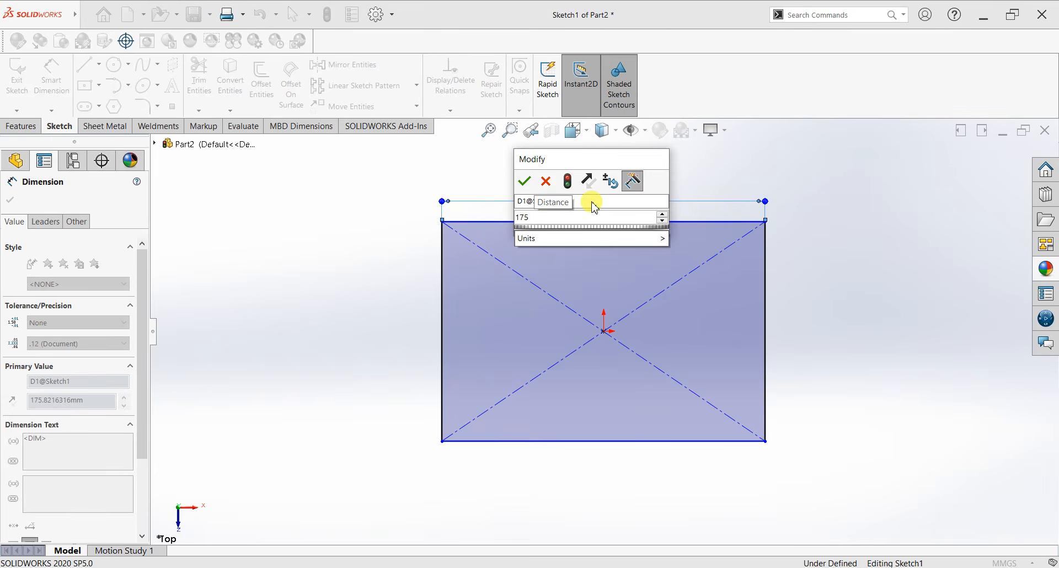
pyautogui.press('Return')
# Step: Dimension the rectangle's height as 100 mm
pyautogui.click(771, 335)
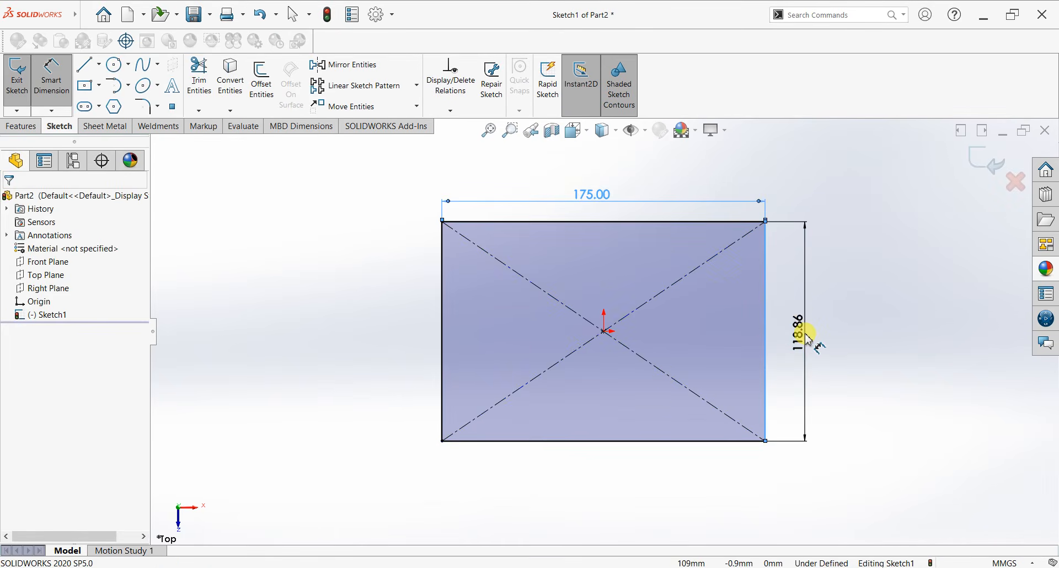
pyautogui.click(807, 337)
pyautogui.write('100')
pyautogui.press('Return')
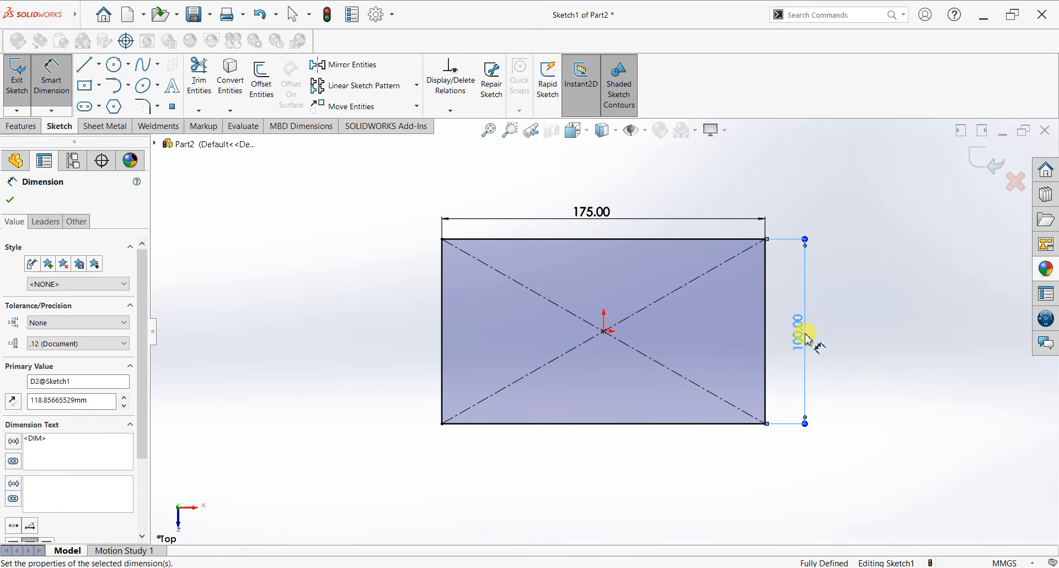
pyautogui.click(11, 200)
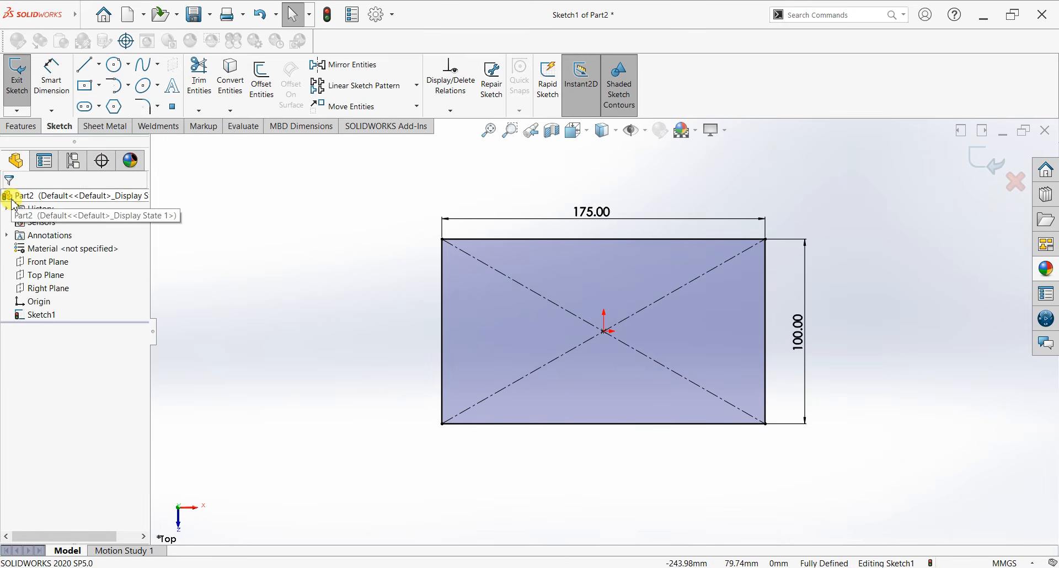
# Step: Round all four corners of the rectangle with 10 mm sketch fillets
pyautogui.click(141, 110)
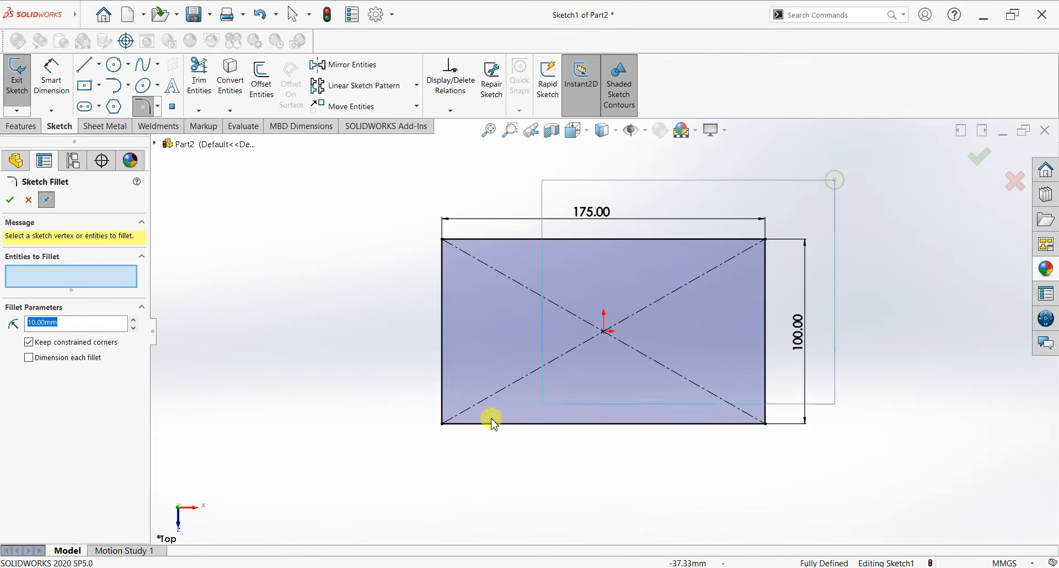
pyautogui.moveTo(491, 421); pyautogui.dragTo(428, 448)
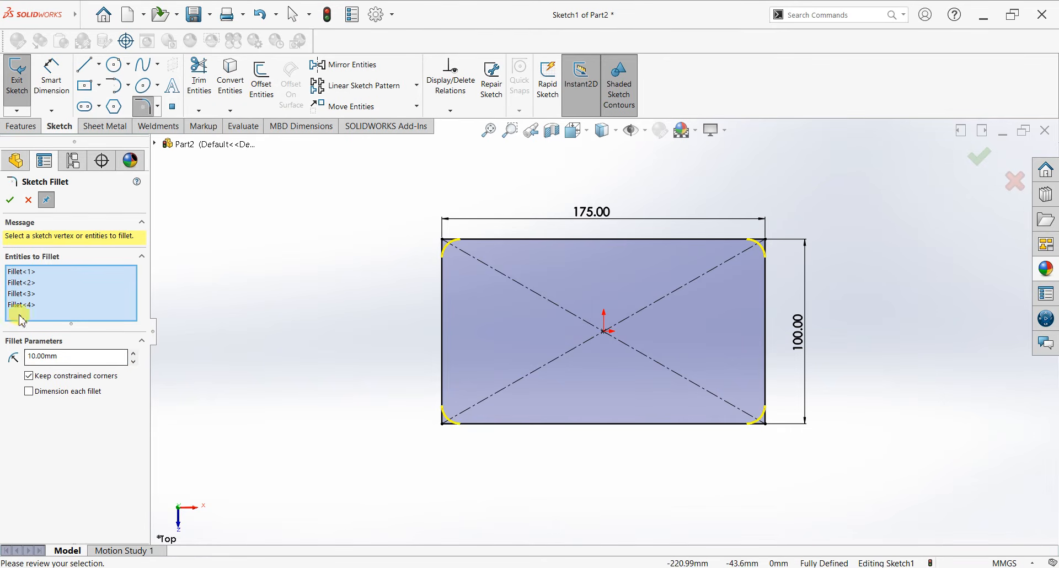
pyautogui.click(10, 202)
pyautogui.click(10, 202)
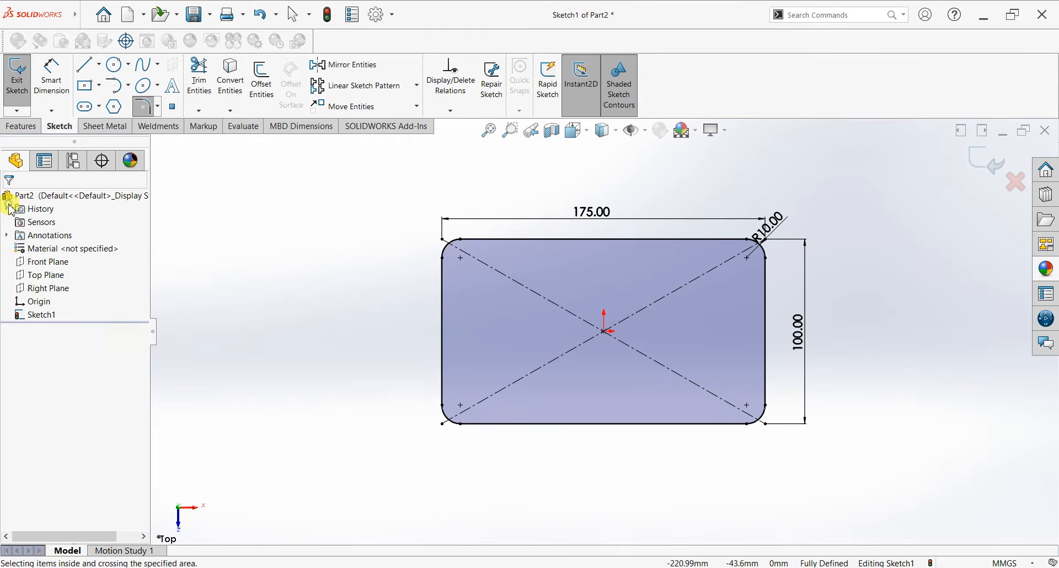
# Step: Trim away the two diagonal construction lines across the inside of the rectangle
pyautogui.click(199, 83)
pyautogui.moveTo(595, 291)
pyautogui.mouseDown()
pyautogui.moveTo(573, 378)
pyautogui.moveTo(606, 325)
pyautogui.mouseUp()
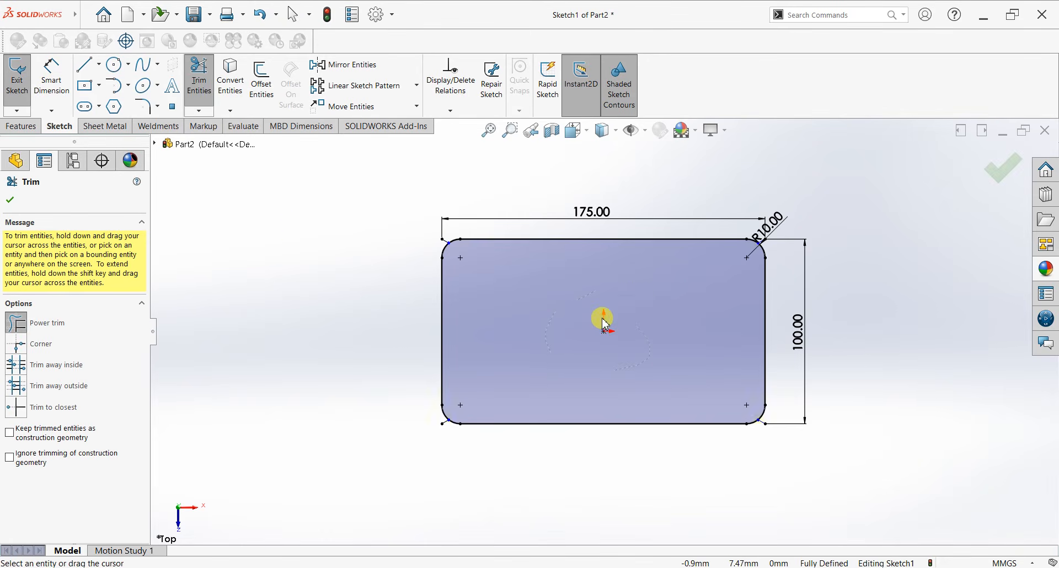
pyautogui.click(10, 200)
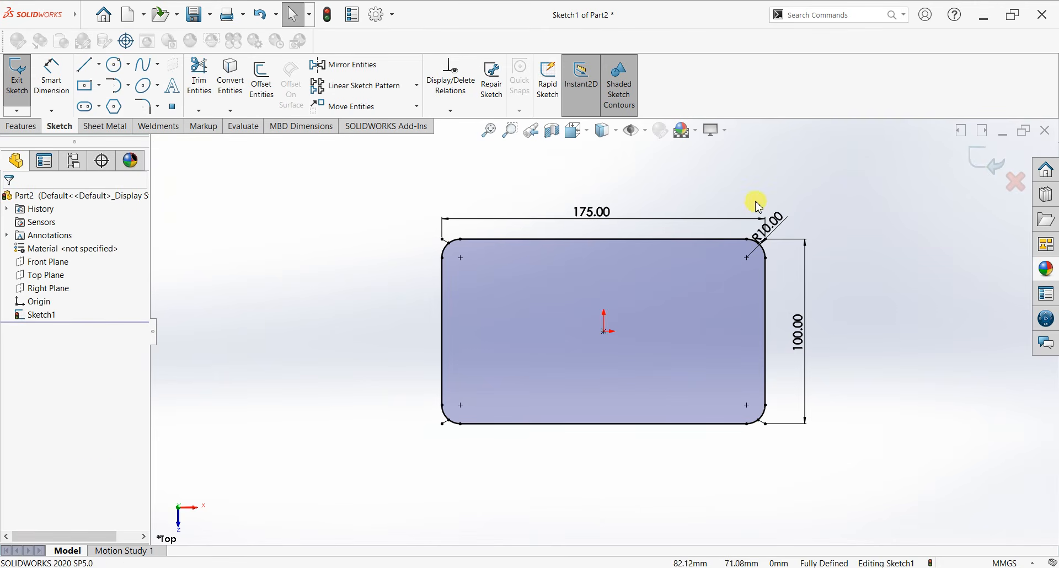
# Step: Extrude the rounded rectangle 15 mm blind in the reversed direction, below the sketch plane
pyautogui.scroll(-1, 757, 205)
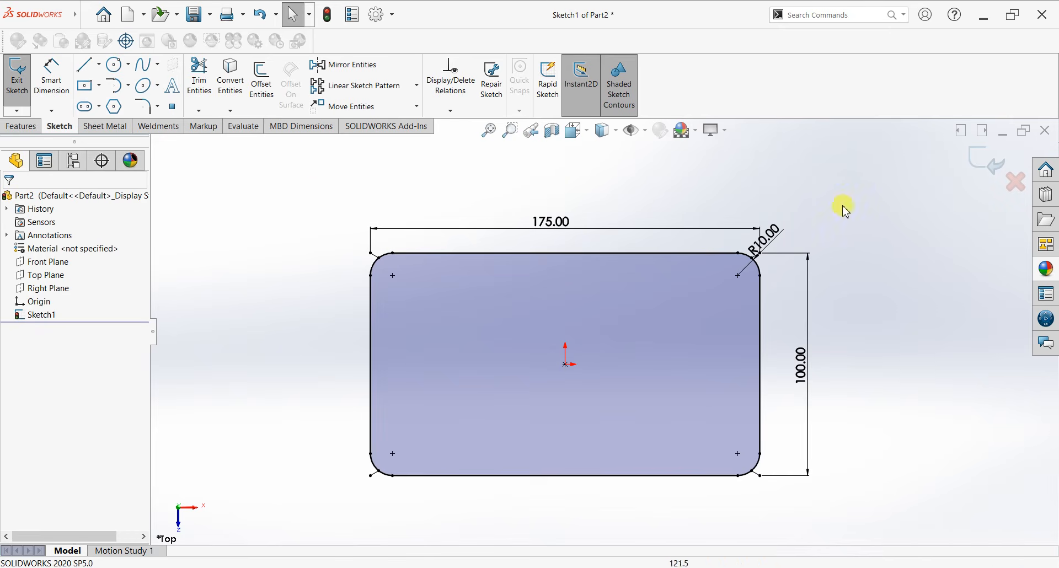
pyautogui.click(21, 127)
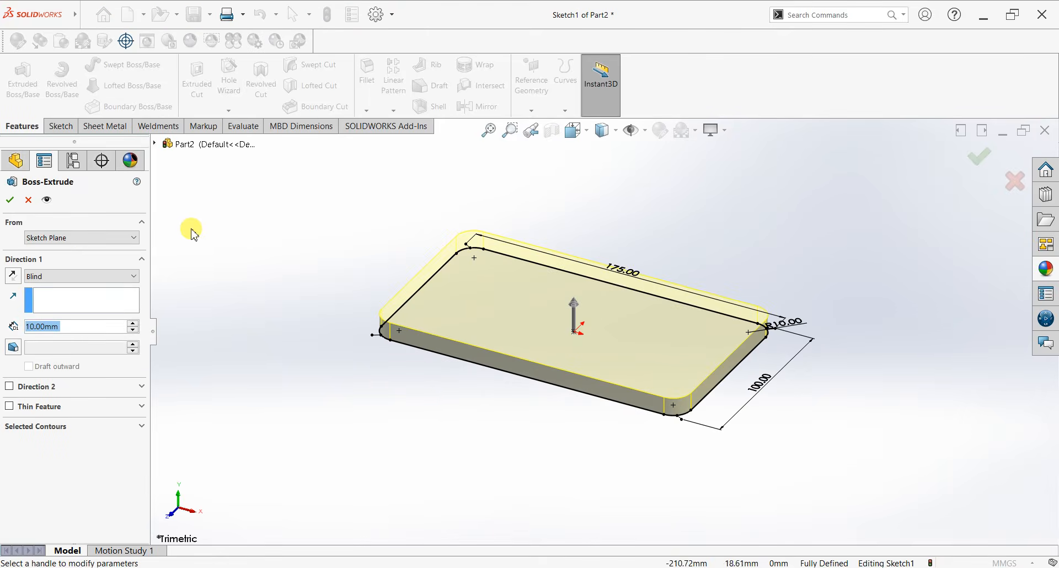
pyautogui.click(12, 276)
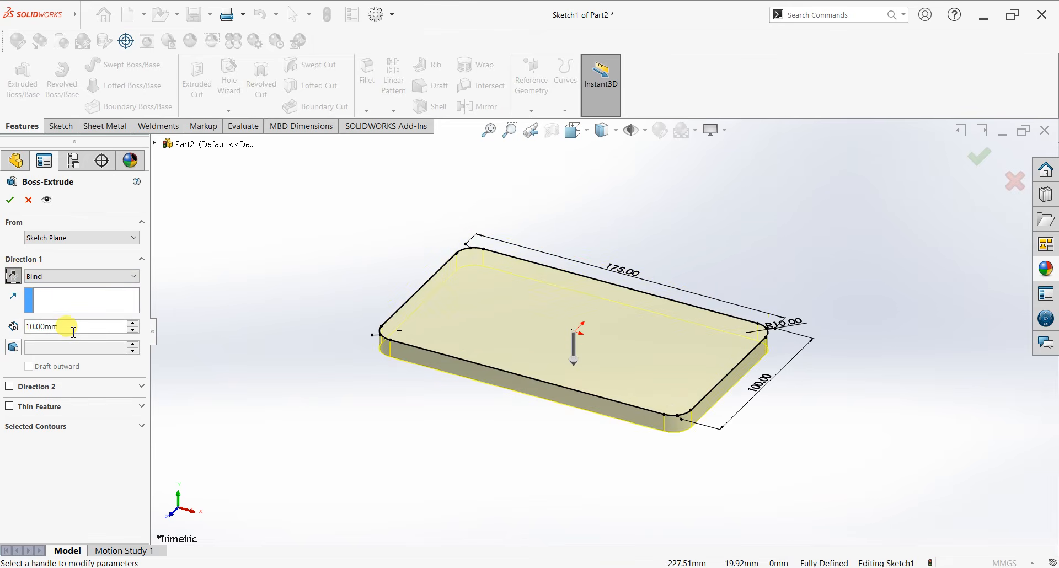
pyautogui.write('15')
pyautogui.press('Return')
pyautogui.click(10, 200)
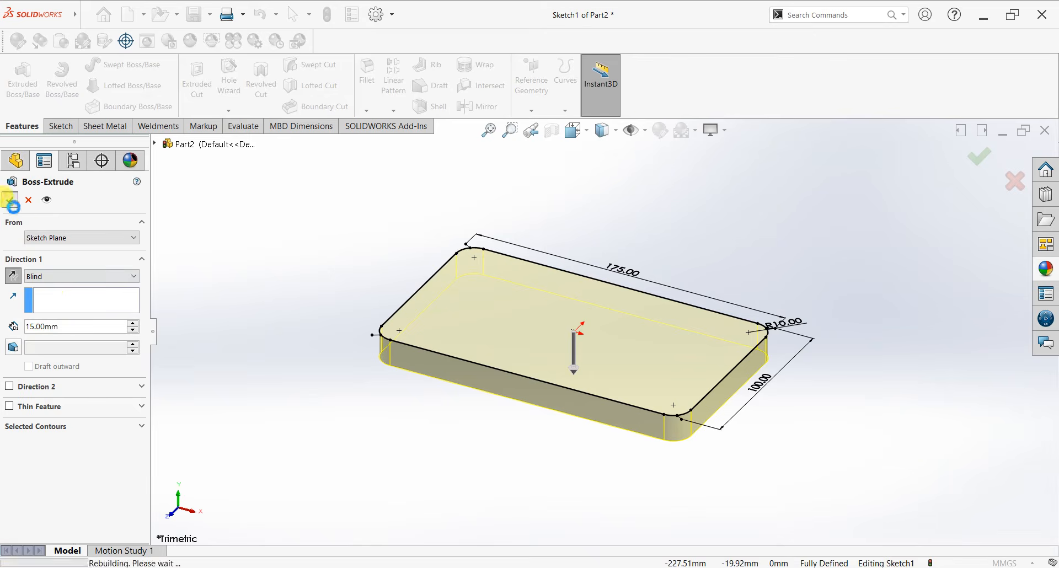
# Step: Set the scene to Plain White and apply the siena car paint appearance to the plate
pyautogui.click(695, 131)
pyautogui.click(711, 162)
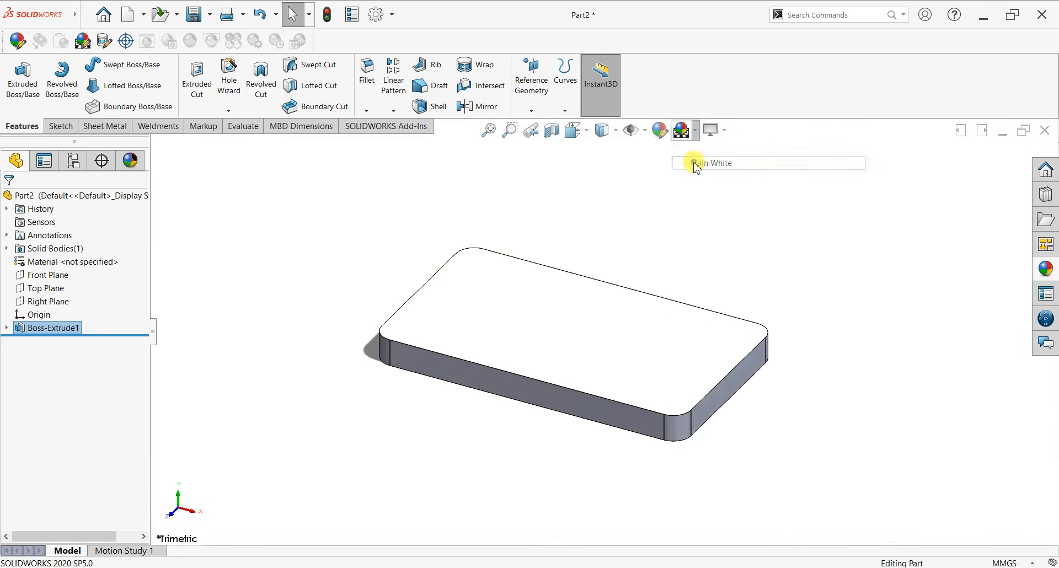
pyautogui.scroll(-1, 686, 324)
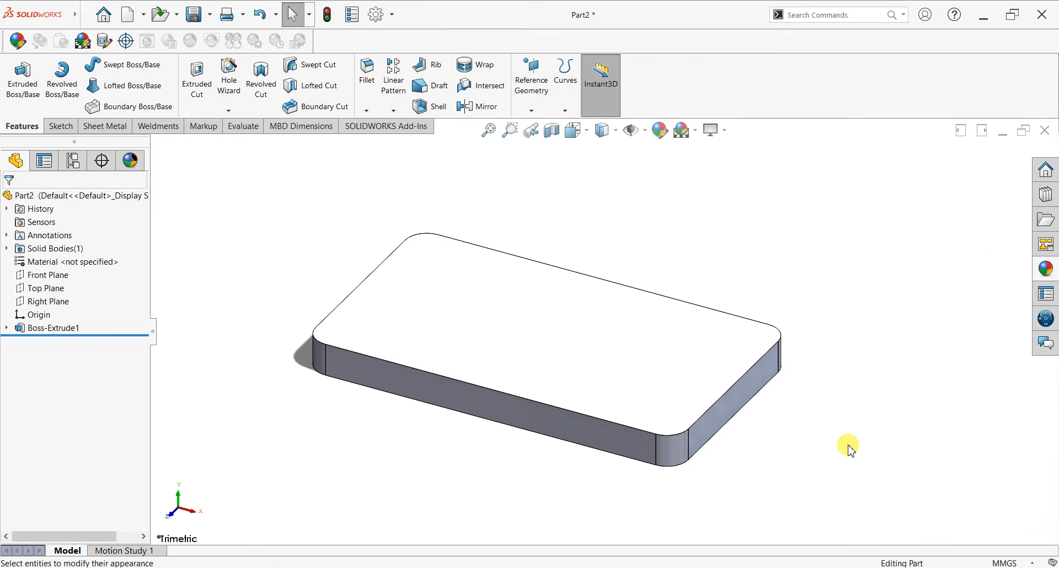
pyautogui.click(1046, 268)
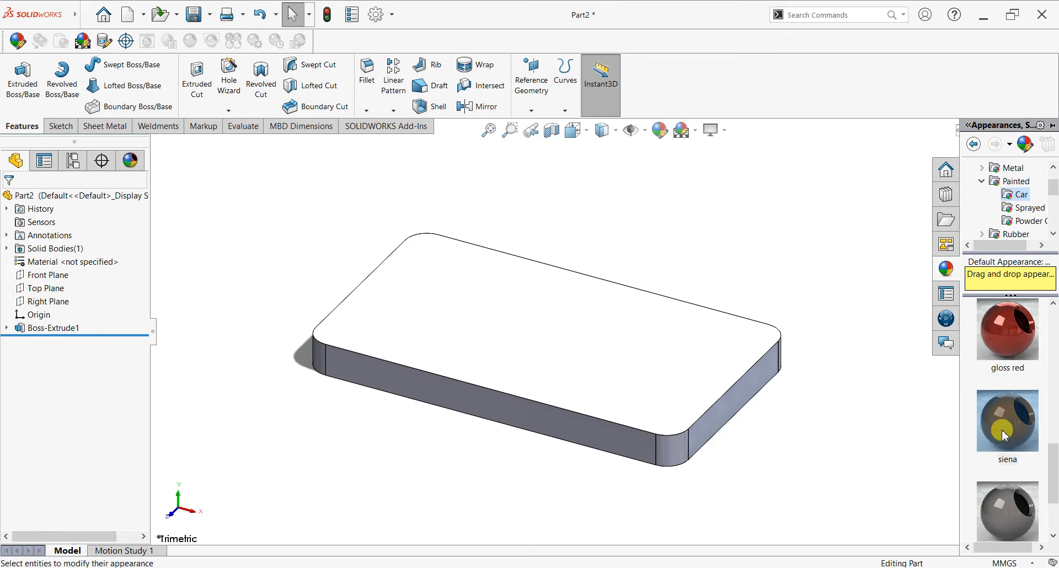
pyautogui.moveTo(1003, 436); pyautogui.dragTo(674, 382)
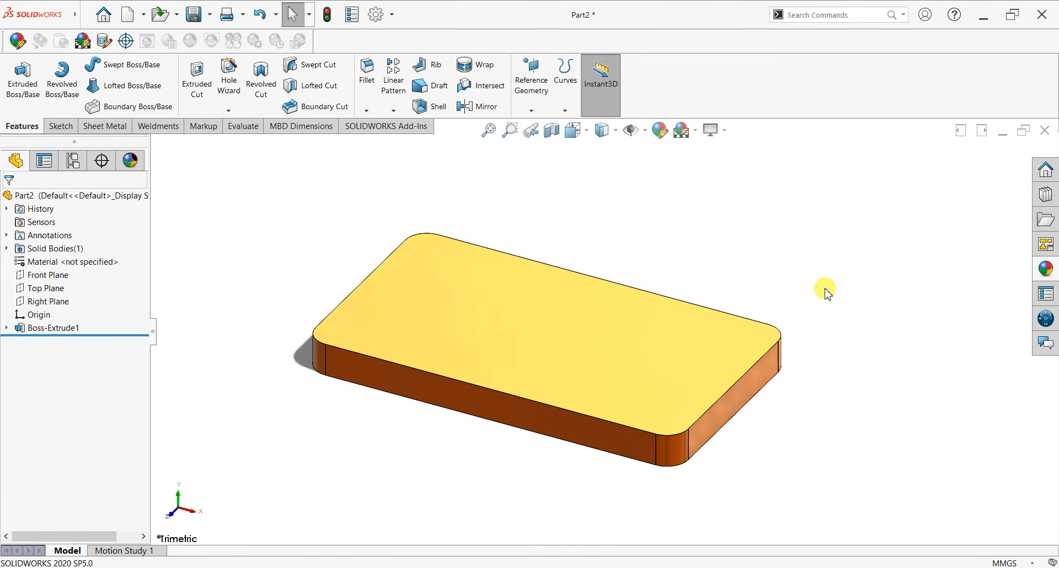
# Step: Start a new standard hole on the plate with the Hole Wizard
pyautogui.moveTo(711, 316); pyautogui.dragTo(686, 312, button='middle')
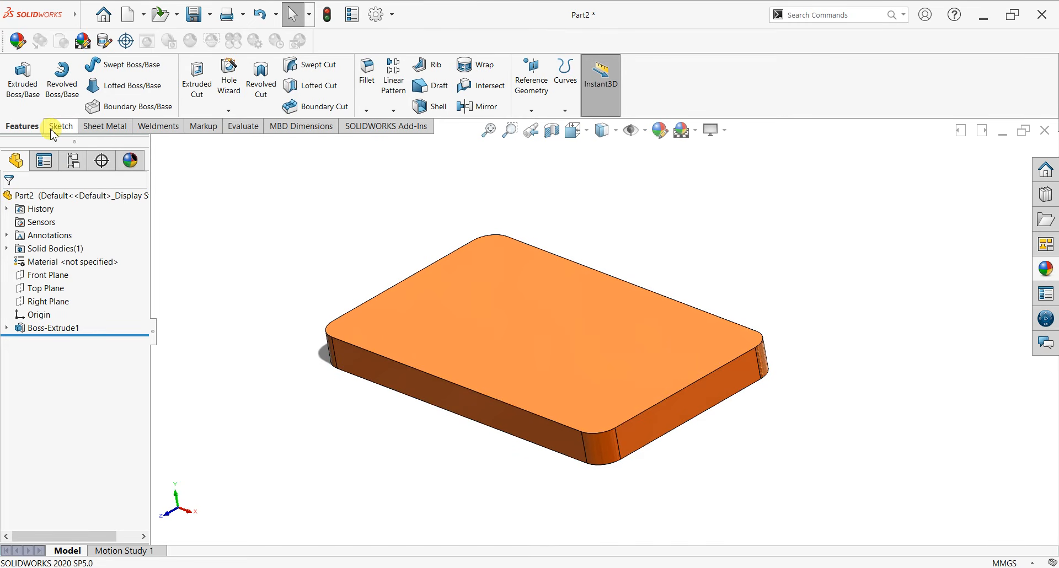
pyautogui.click(224, 110)
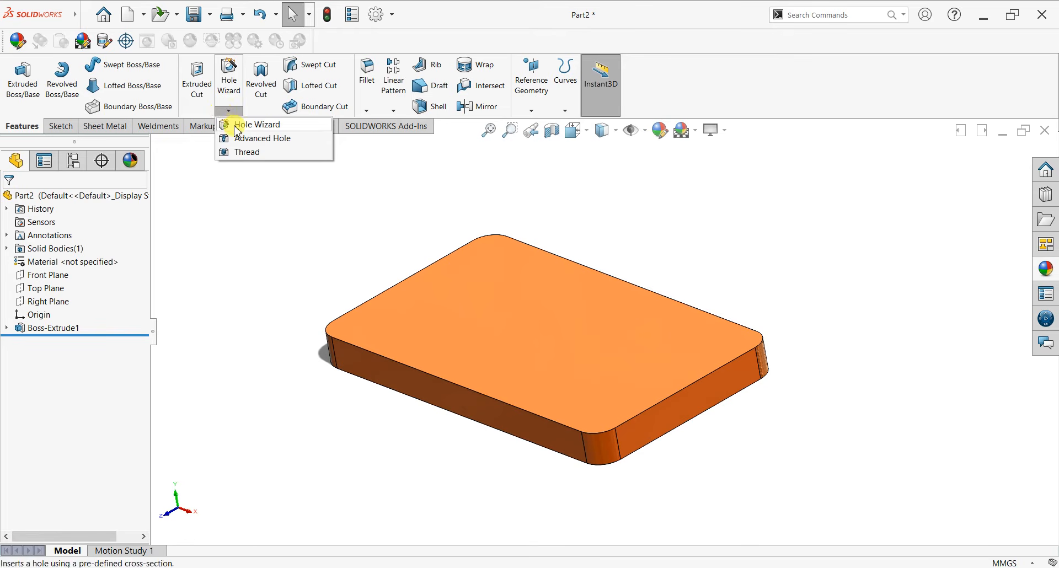
pyautogui.click(236, 128)
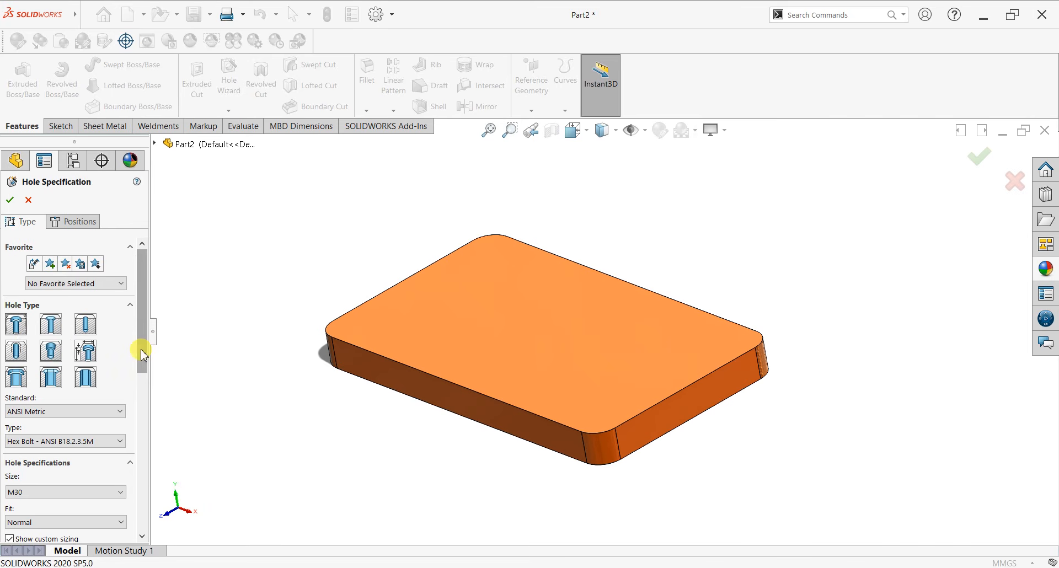
pyautogui.moveTo(142, 353); pyautogui.dragTo(140, 375)
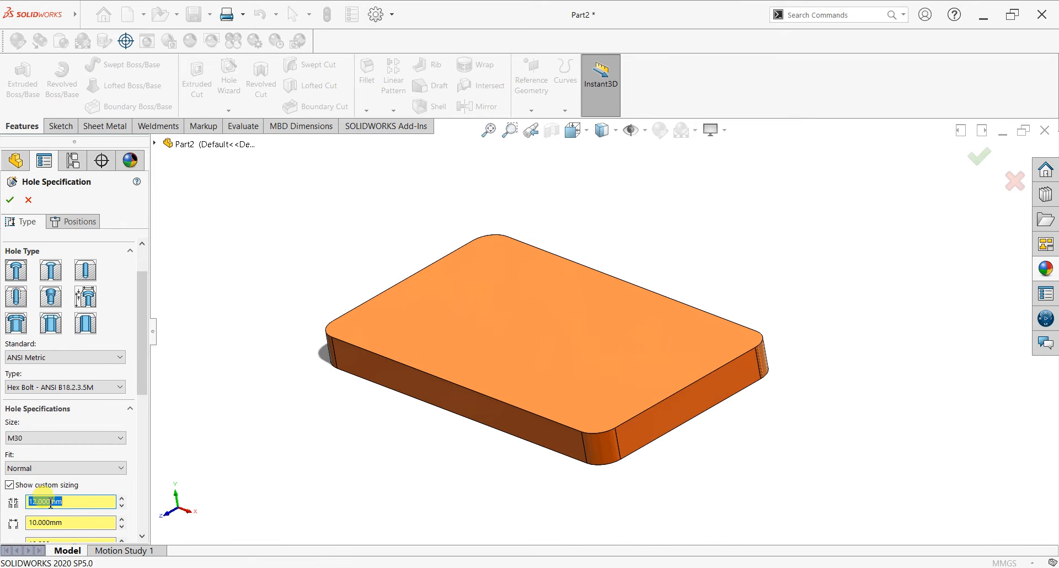
# Step: Set the hex bolt counterbore's size to M10
pyautogui.click(35, 439)
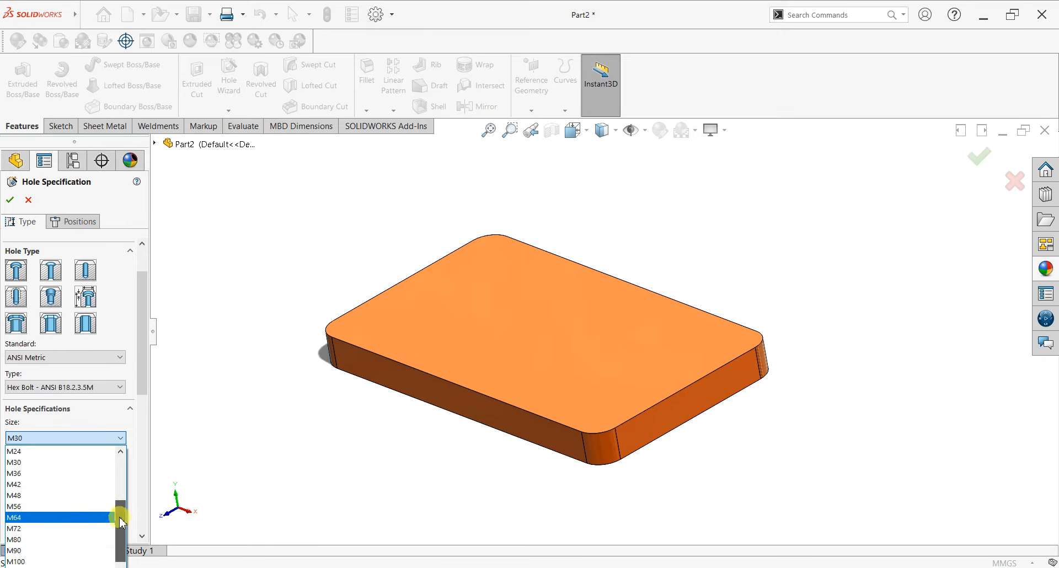
pyautogui.moveTo(122, 521); pyautogui.dragTo(126, 461)
pyautogui.click(54, 484)
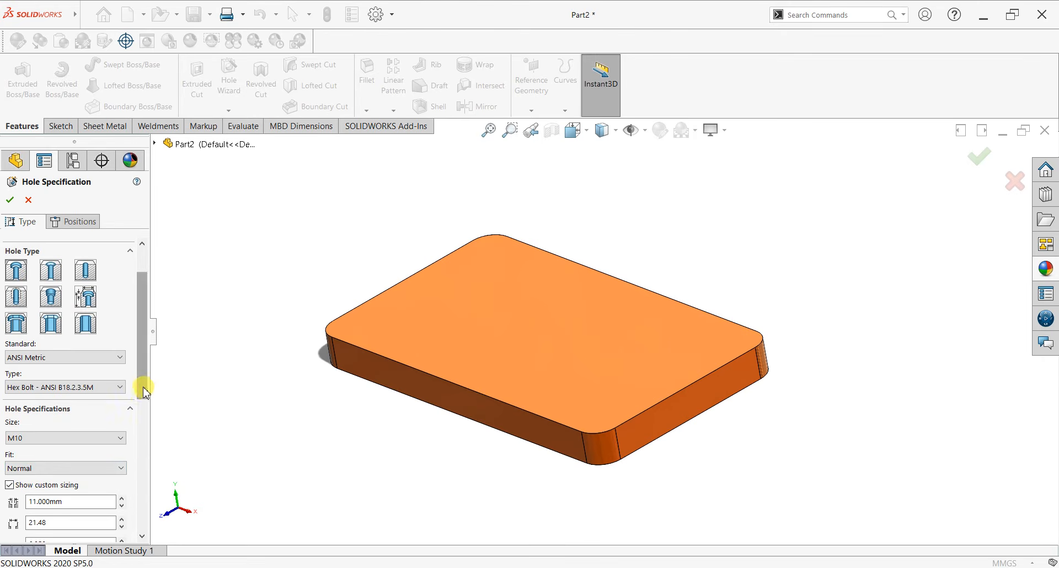
# Step: Set the size of the ANSI Metric hex bolt counterbore hole to M6
pyautogui.scroll(-1, 144, 392)
pyautogui.click(51, 436)
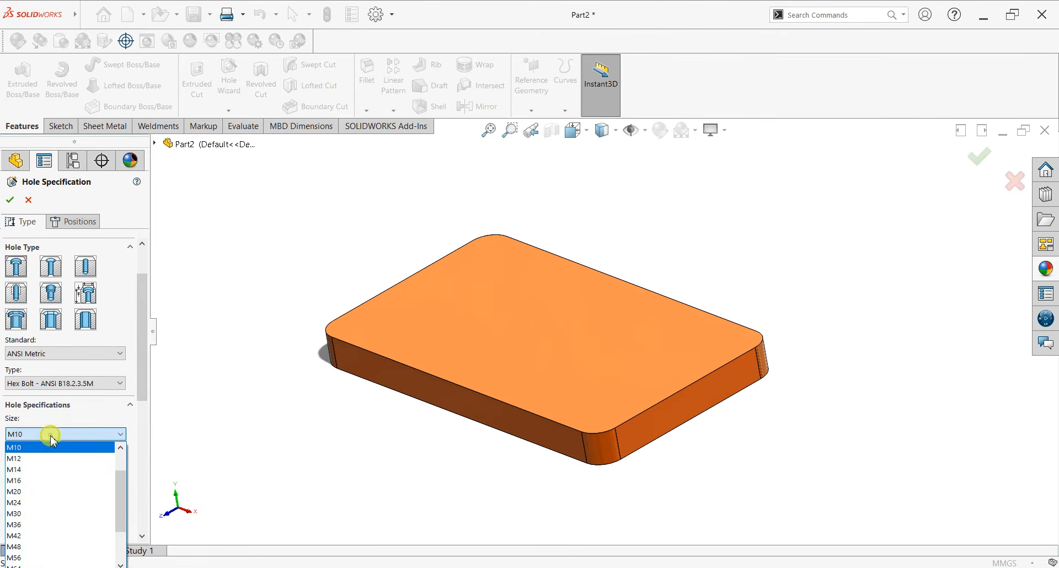
pyautogui.scroll(3, 45, 488)
pyautogui.click(35, 463)
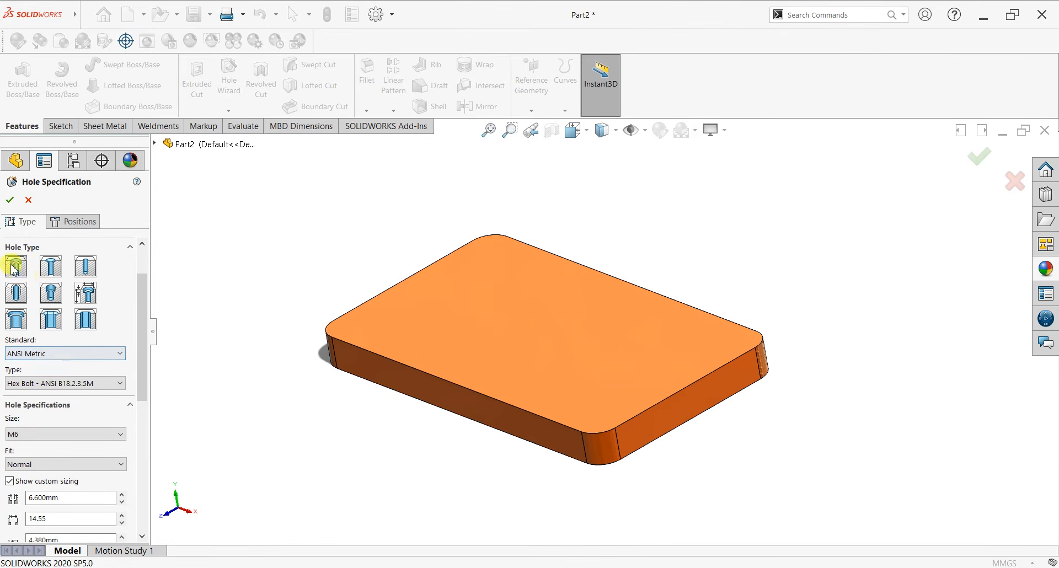
# Step: Place the counterbore holes by 3D sketch at the centers of the four rounded corners on the plate's top face
pyautogui.click(82, 221)
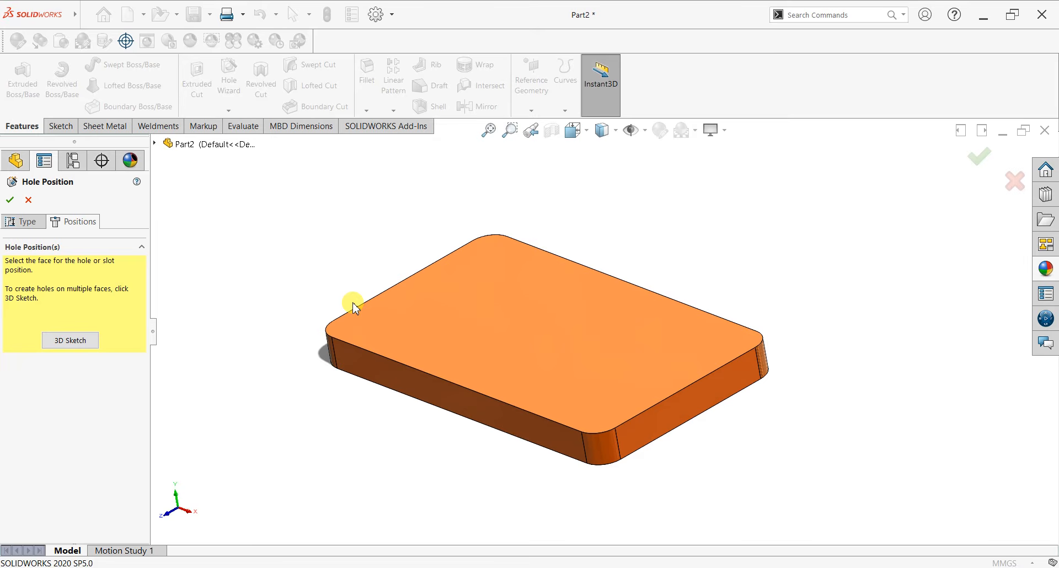
pyautogui.hotkey('ctrl', '8')
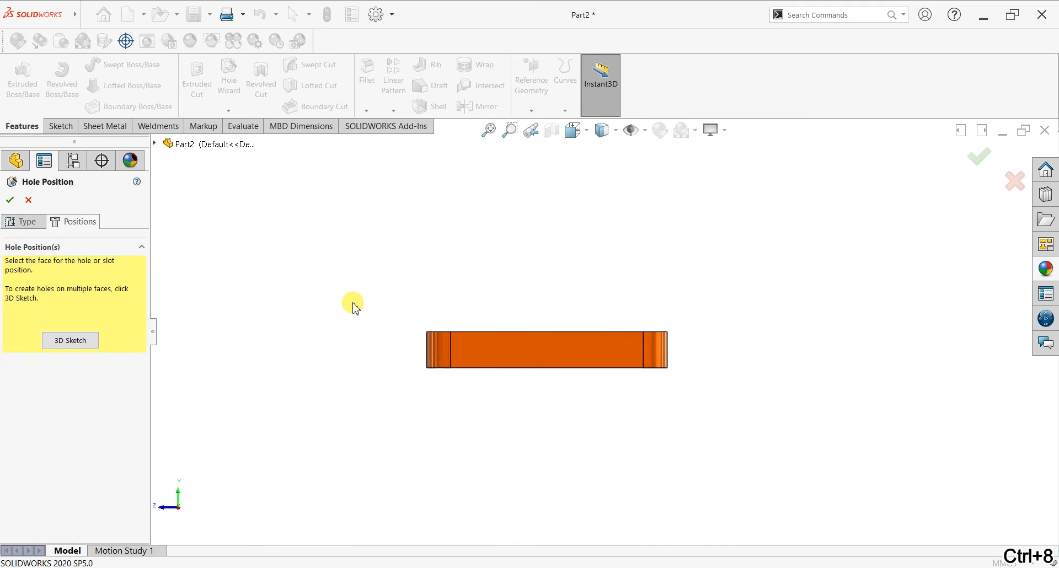
pyautogui.hotkey('ctrl', '8')
pyautogui.moveTo(449, 372); pyautogui.dragTo(408, 470, button='middle')
pyautogui.click(70, 340)
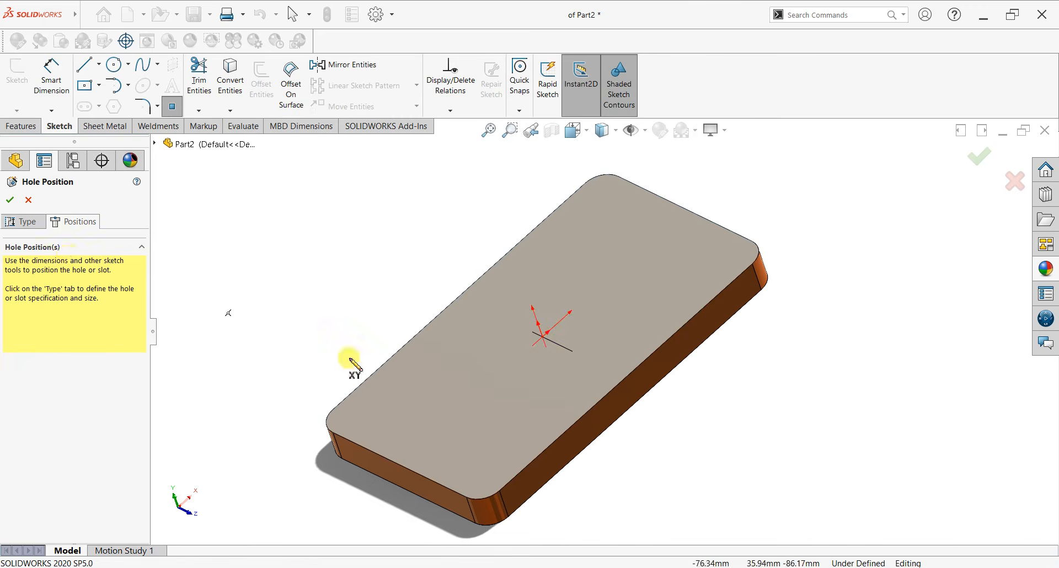
pyautogui.click(350, 418)
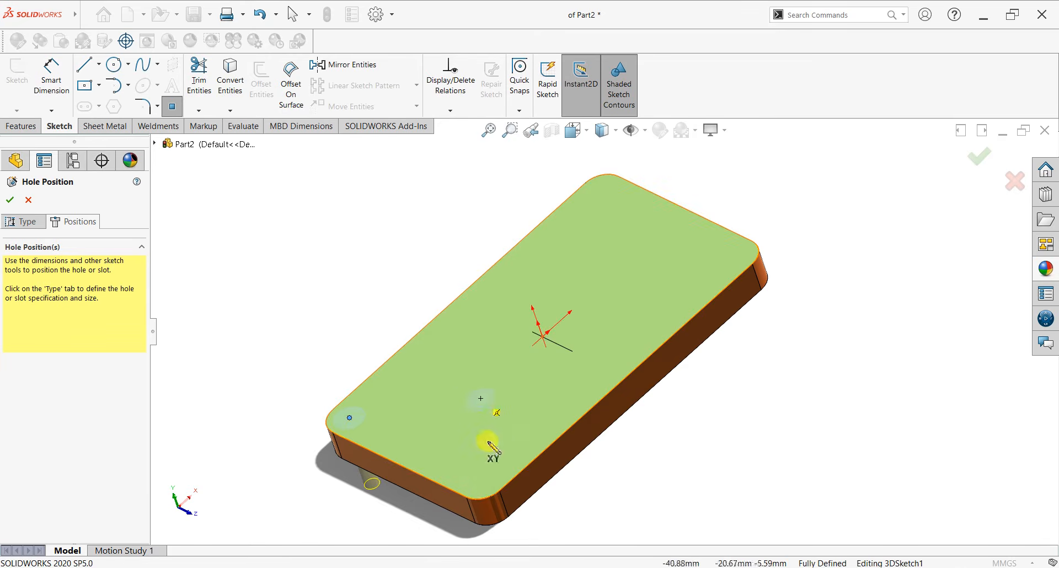
pyautogui.click(485, 488)
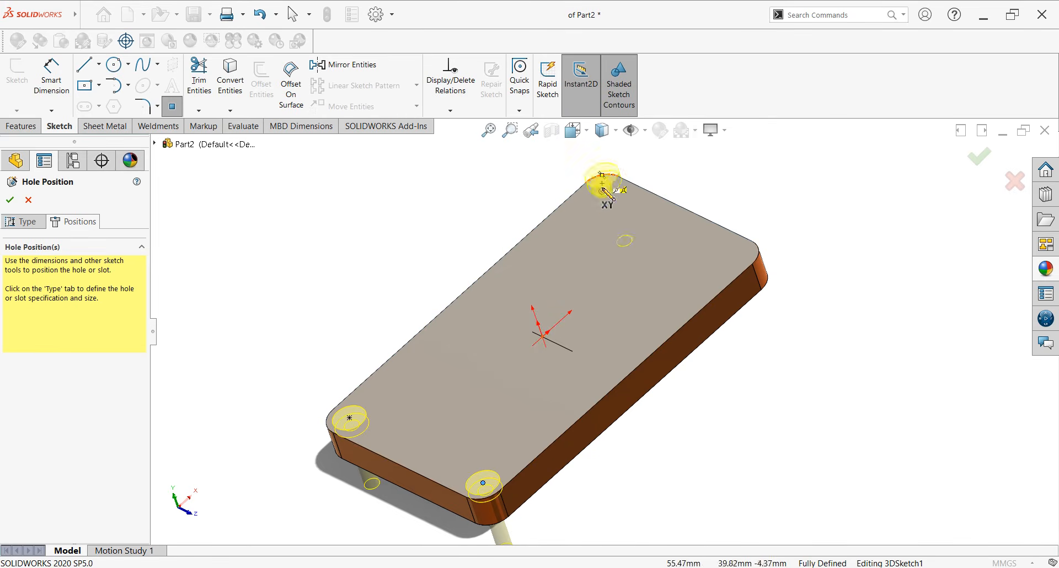
pyautogui.click(602, 192)
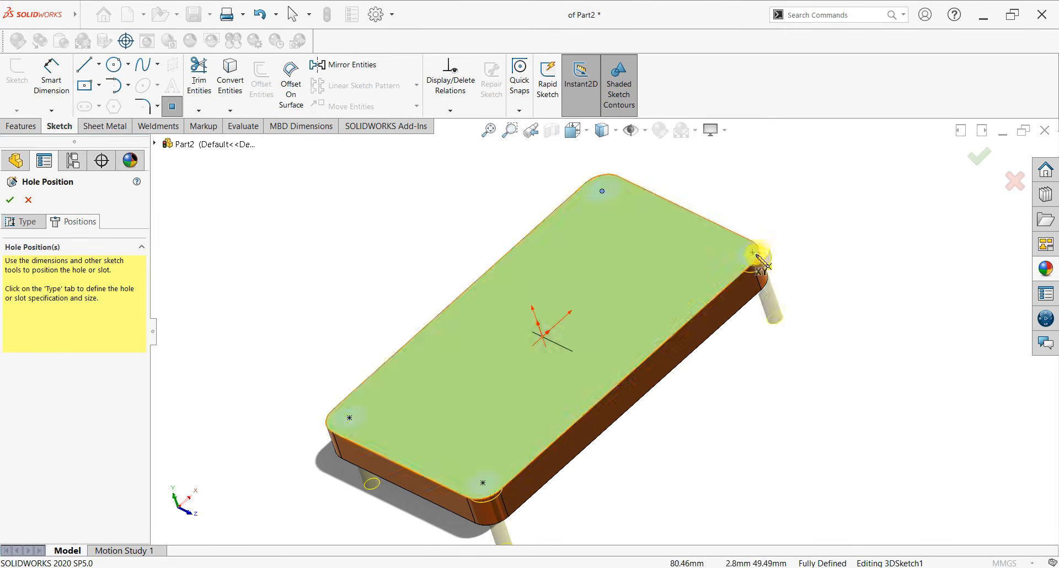
pyautogui.click(735, 256)
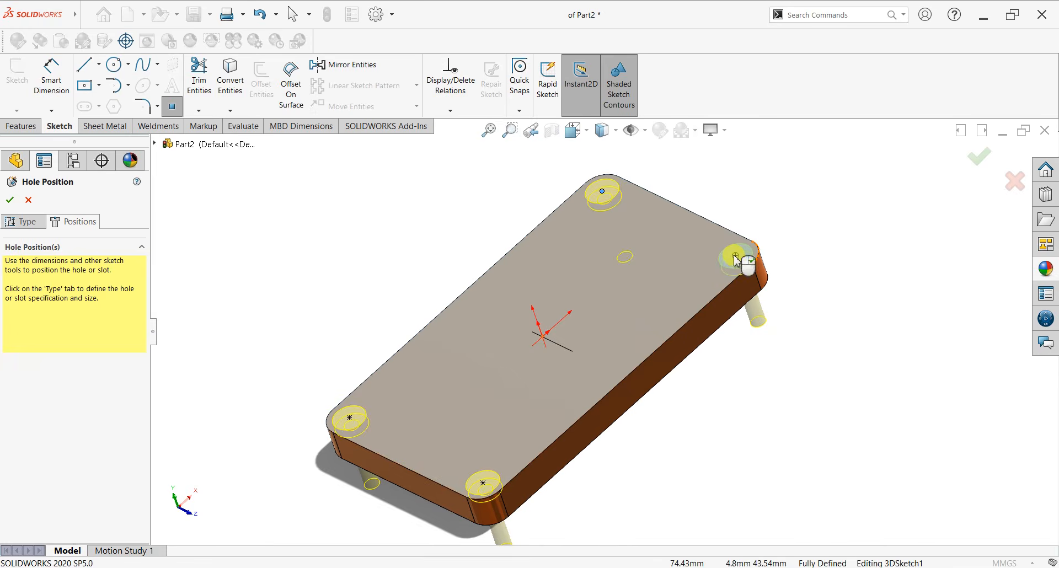
pyautogui.click(12, 200)
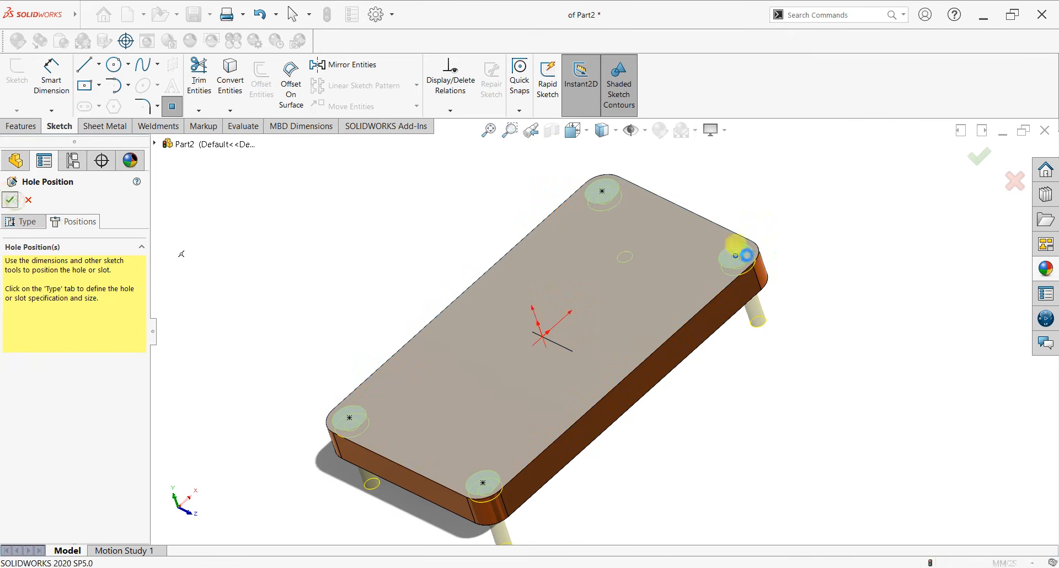
# Step: Expand the M6 counterbore feature in the model tree and examine its position and profile sketches
pyautogui.moveTo(716, 366)
pyautogui.mouseDown(button='middle')
pyautogui.moveTo(727, 303)
pyautogui.moveTo(676, 232)
pyautogui.moveTo(662, 232)
pyautogui.moveTo(715, 297)
pyautogui.mouseUp(button='middle')
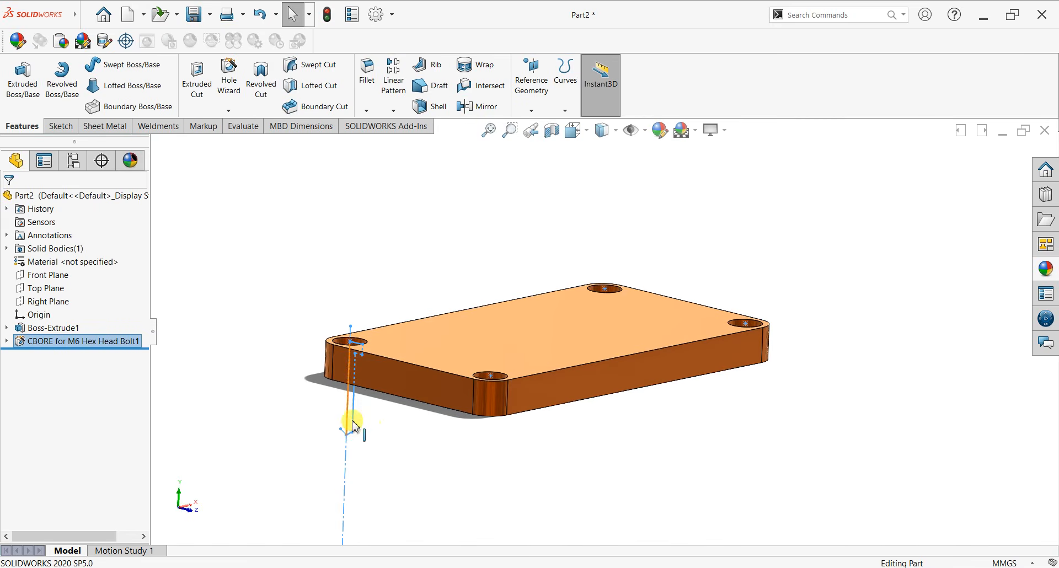
pyautogui.click(6, 340)
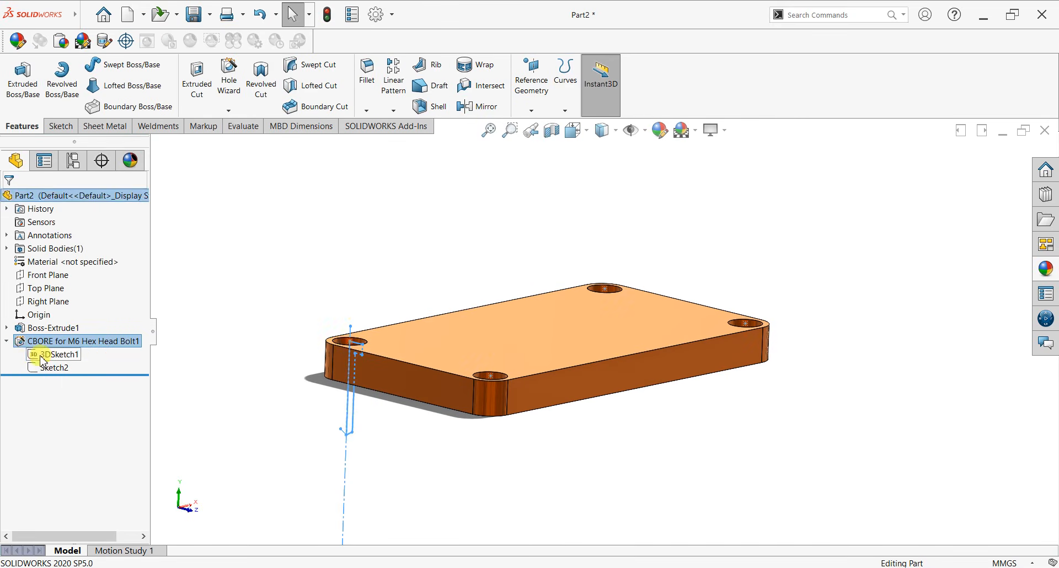
pyautogui.click(45, 342)
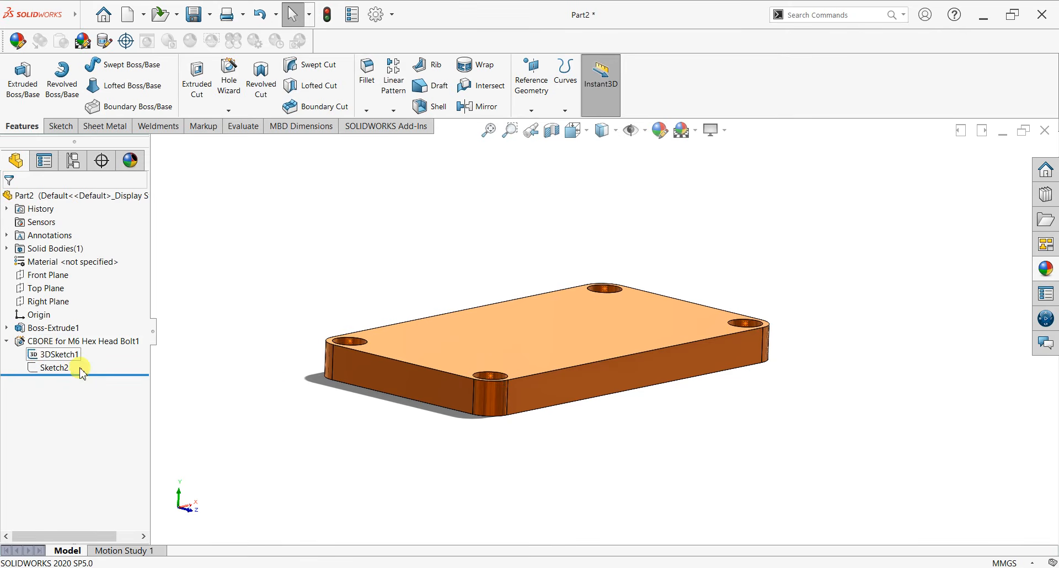
pyautogui.click(354, 417)
# Step: Start a new sketch on the Front Plane, viewed straight from the front
pyautogui.moveTo(571, 413); pyautogui.dragTo(517, 412, button='middle')
pyautogui.press('space')
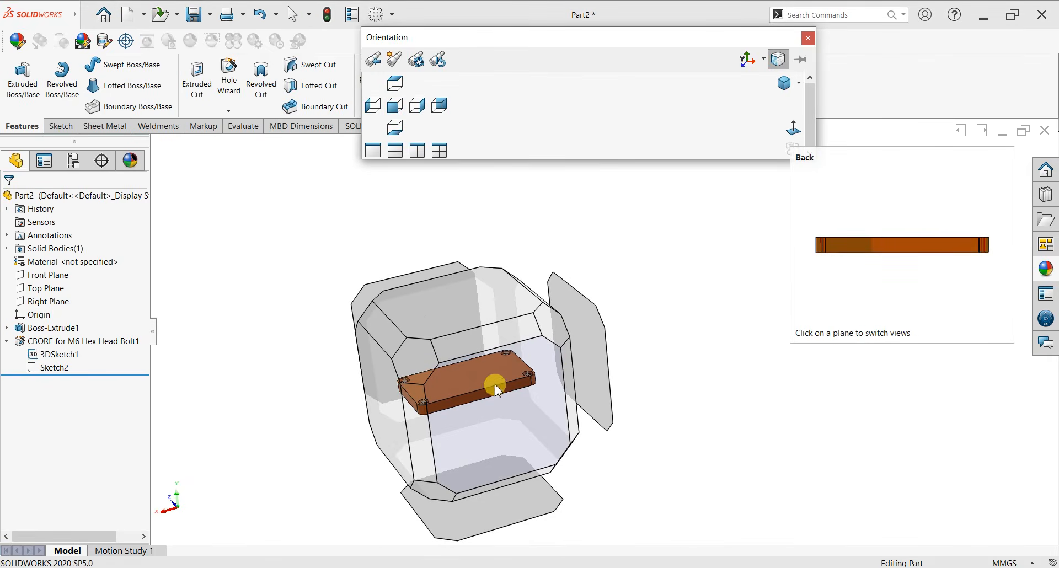
pyautogui.click(164, 274)
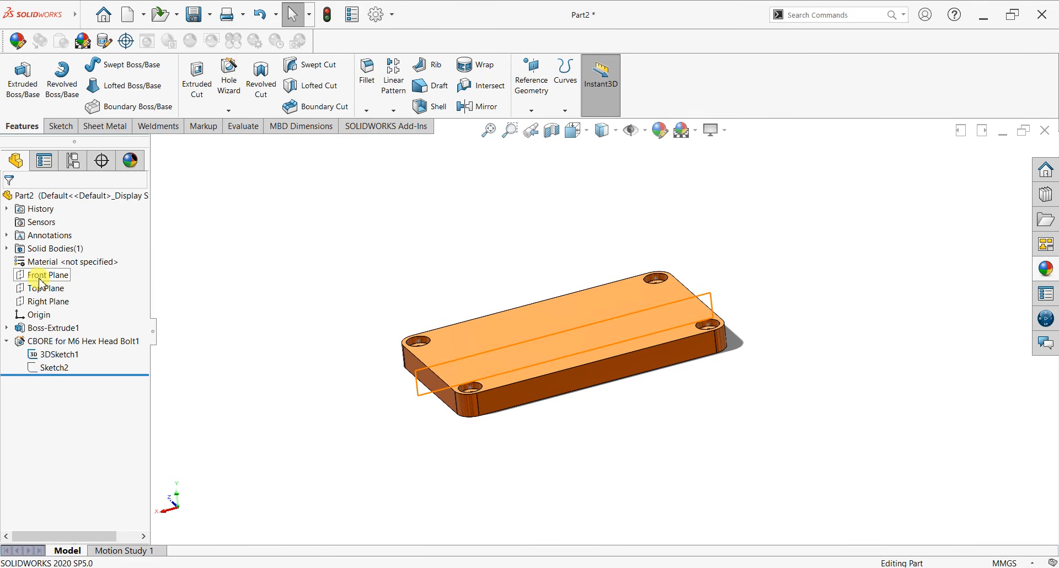
pyautogui.click(42, 277)
pyautogui.moveTo(379, 371); pyautogui.dragTo(378, 351, button='middle')
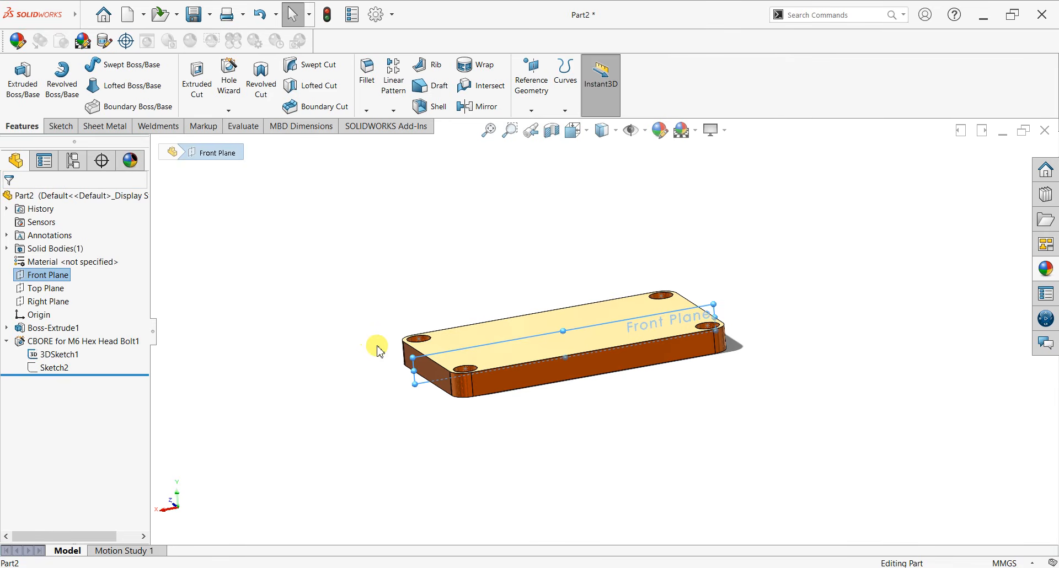
pyautogui.hotkey('ctrl', '8')
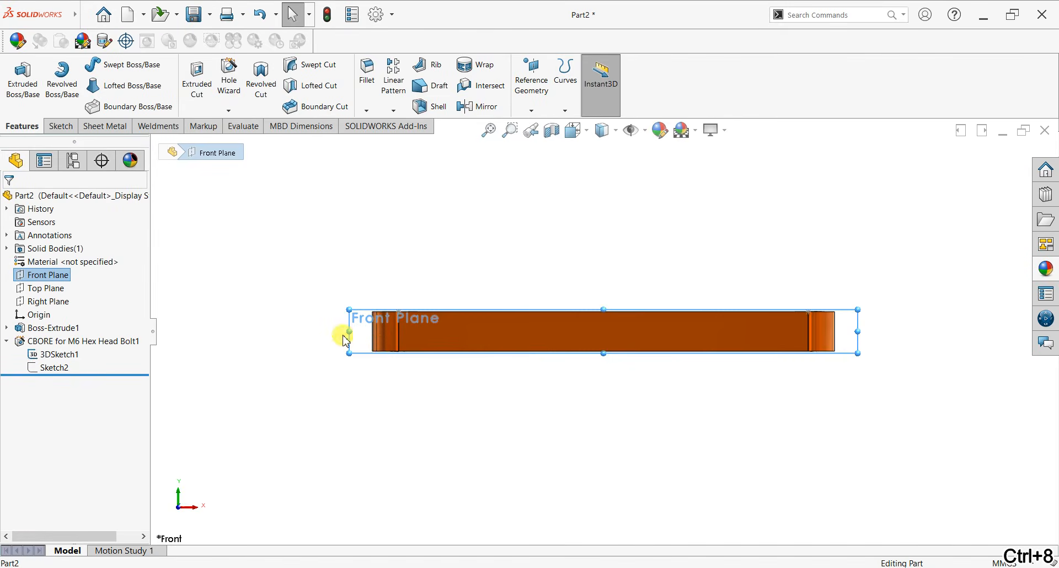
pyautogui.scroll(4, 384, 365)
pyautogui.scroll(3, 529, 194)
pyautogui.scroll(-2, 552, 194)
pyautogui.scroll(-2, 687, 323)
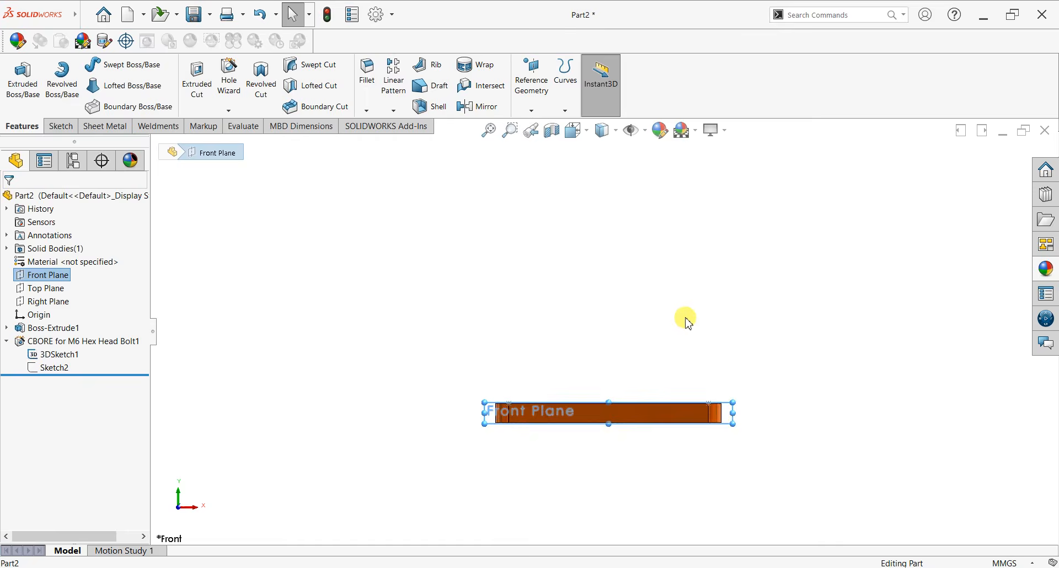
pyautogui.click(61, 126)
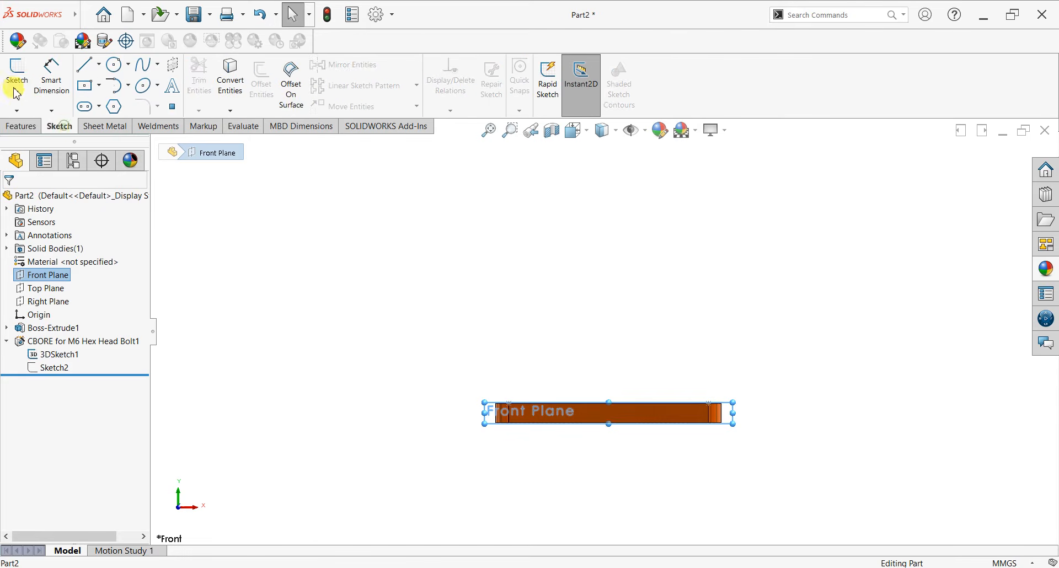
pyautogui.click(16, 77)
# Step: Sketch a circle about 70 mm in diameter, centered about 192 mm left of and 152 mm above the origin
pyautogui.click(114, 64)
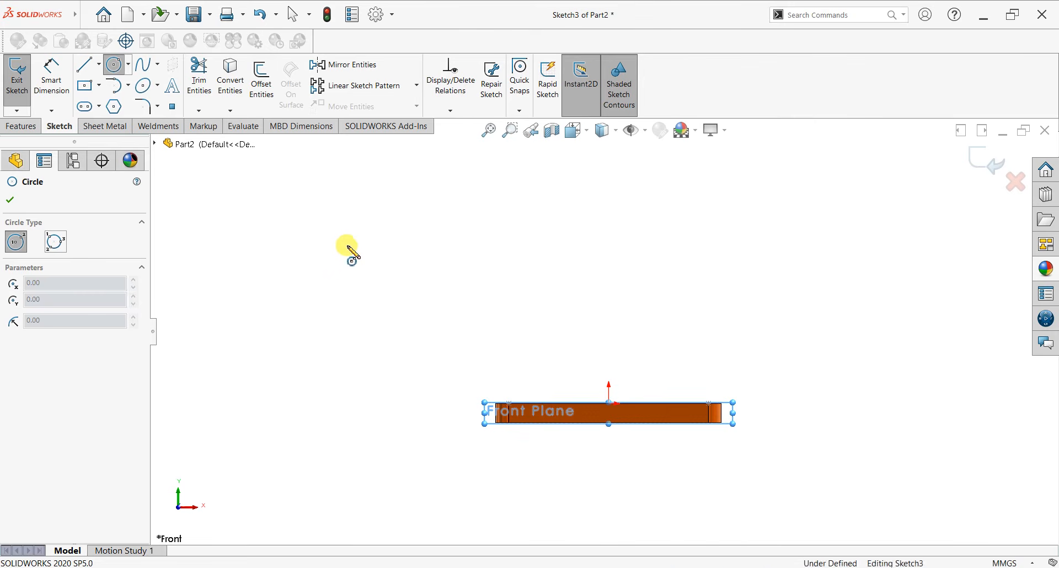
pyautogui.moveTo(361, 208); pyautogui.dragTo(384, 248)
pyautogui.rightClick(448, 206)
pyautogui.click(449, 208)
# Step: Dimension the circle's vertical distance from the origin as 140 mm
pyautogui.click(52, 89)
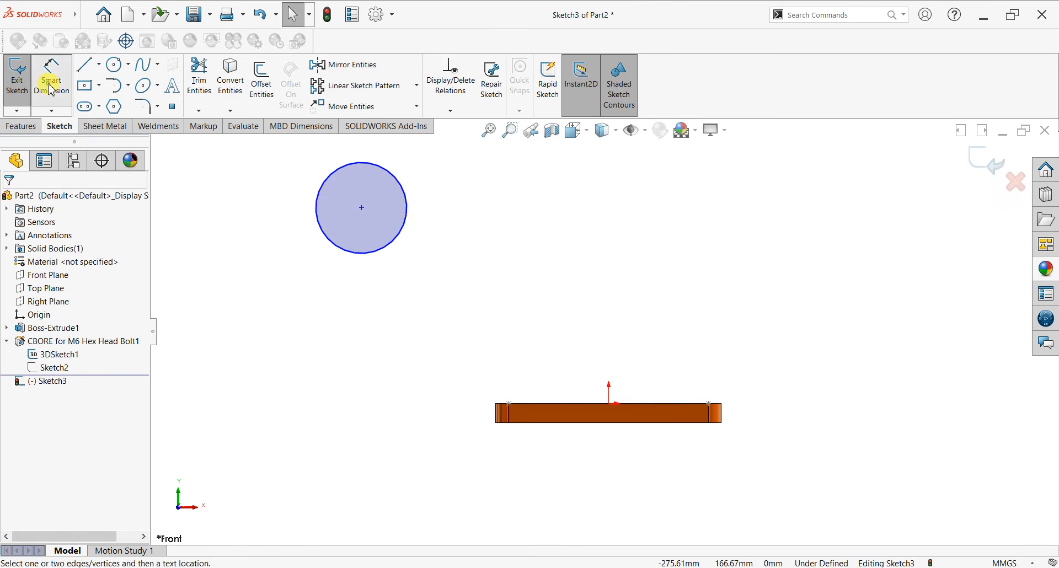
pyautogui.click(409, 216)
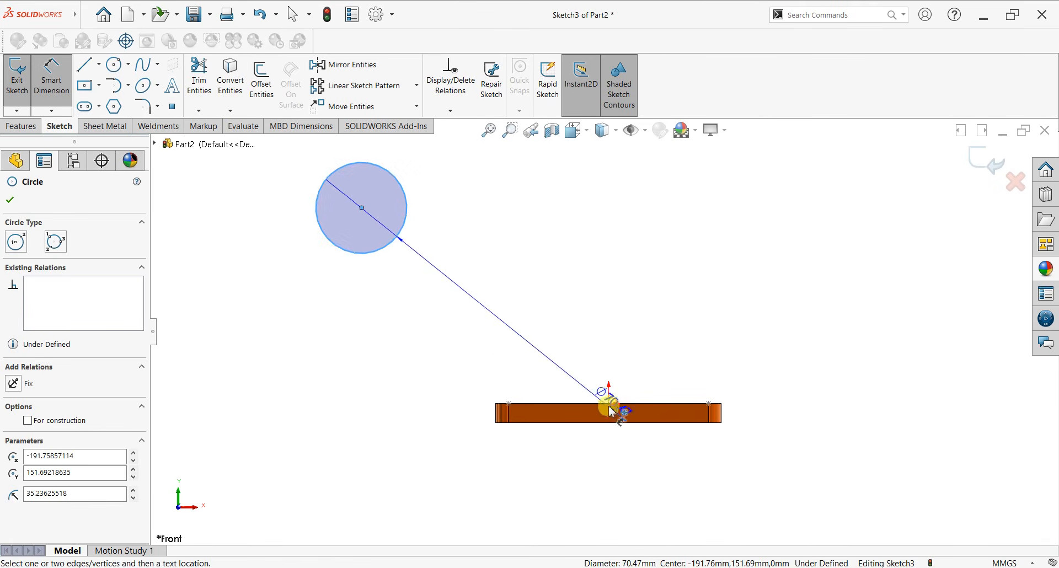
pyautogui.click(609, 406)
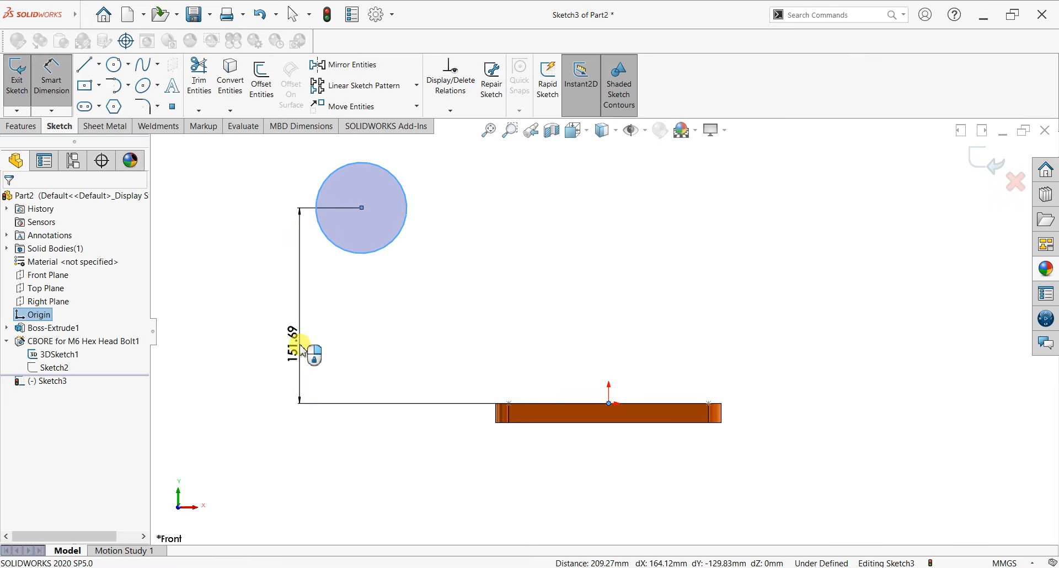
pyautogui.click(302, 350)
pyautogui.write('1')
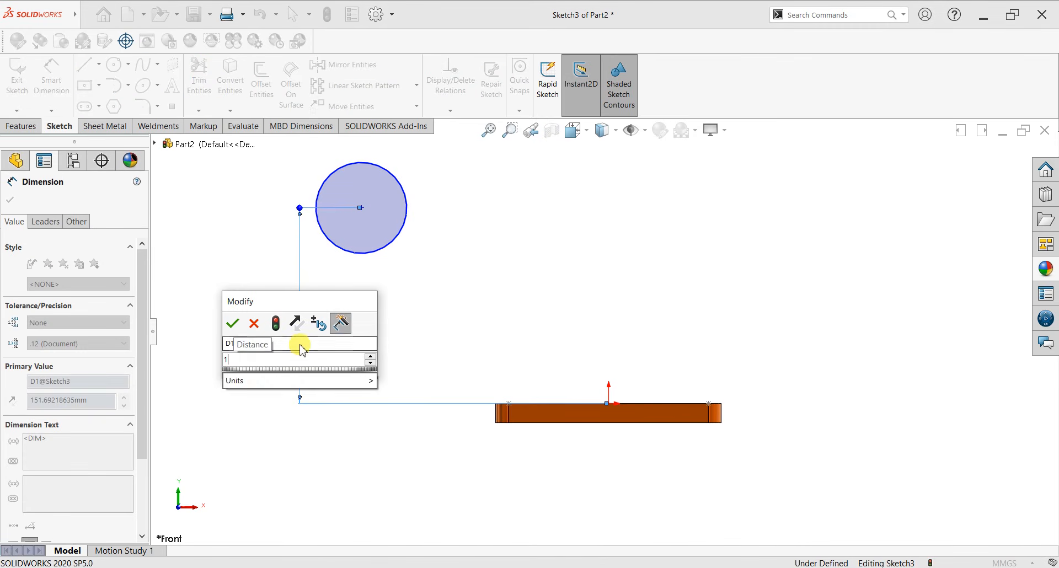
pyautogui.write('40')
pyautogui.press('Return')
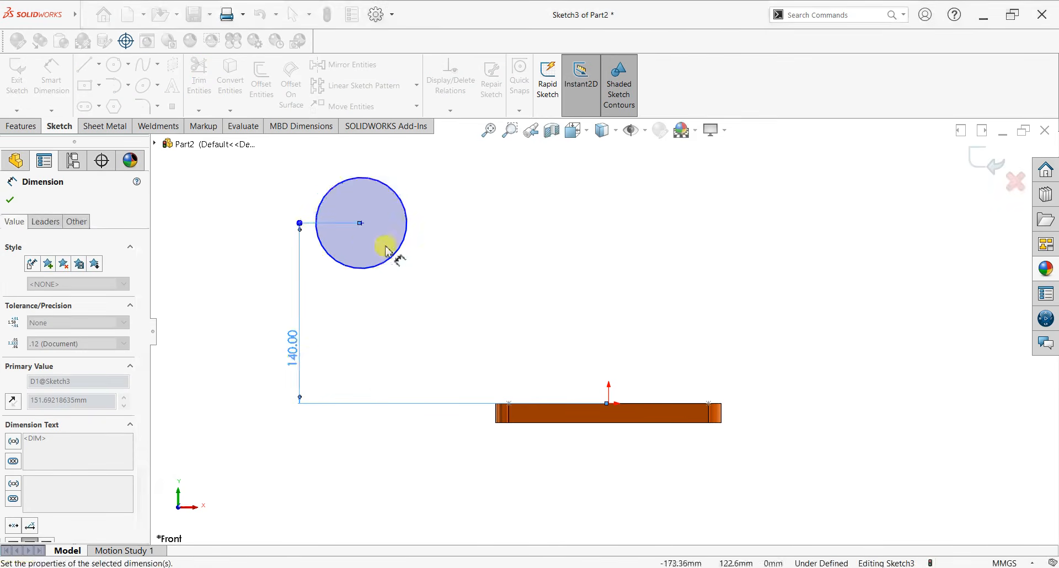
# Step: Dimension the circle center's horizontal distance from the origin as 185 mm
pyautogui.click(395, 258)
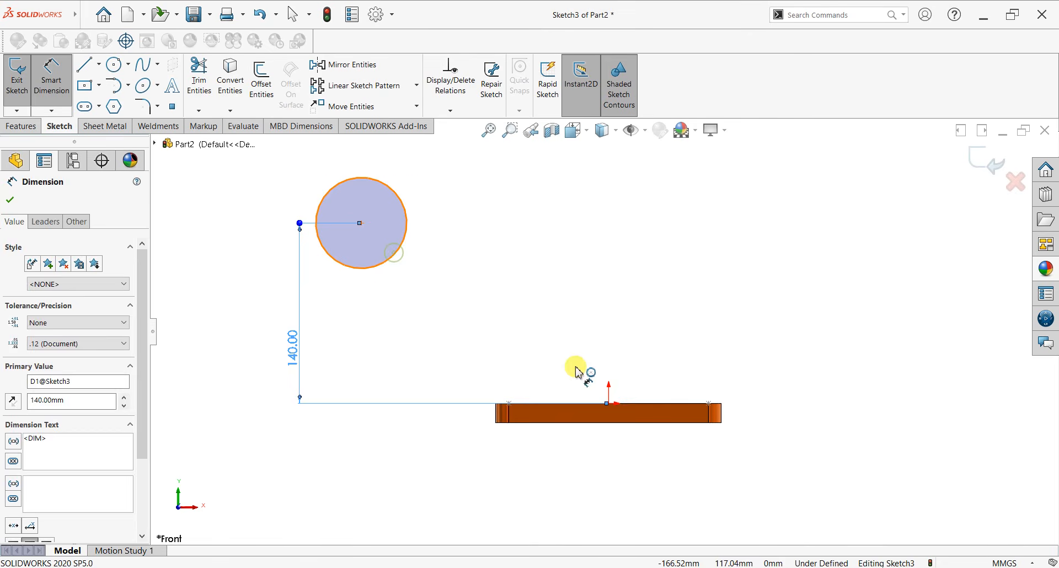
pyautogui.click(609, 404)
pyautogui.click(524, 188)
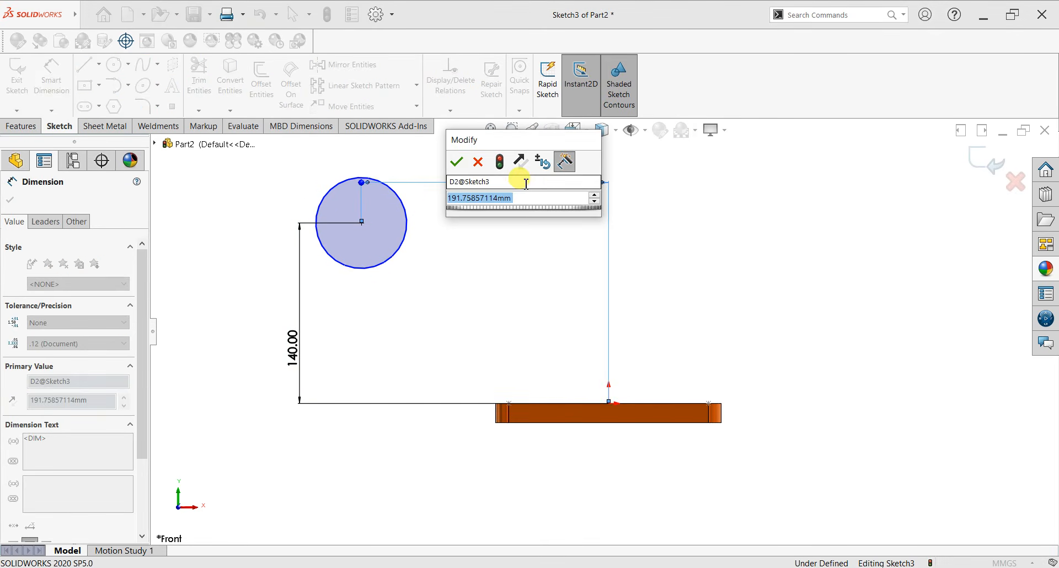
pyautogui.write('185')
pyautogui.press('Return')
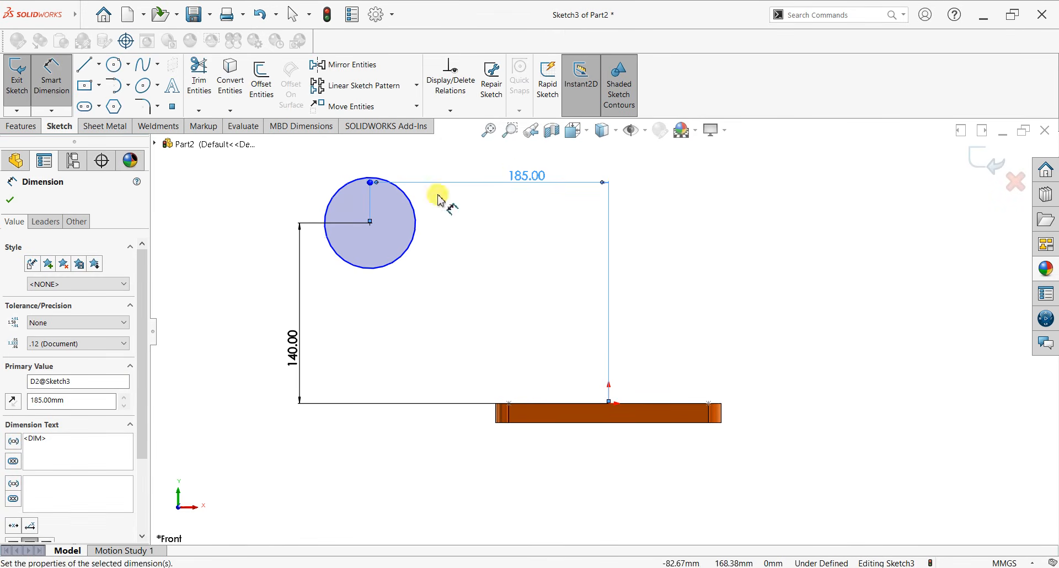
# Step: Dimension the circle's diameter as 60 mm and finish dimensioning
pyautogui.click(350, 182)
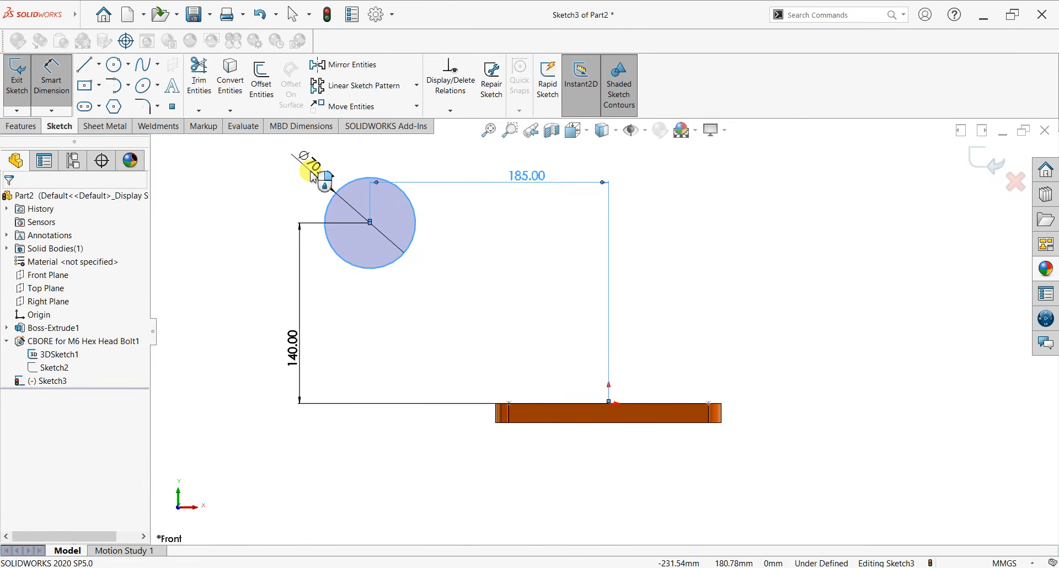
pyautogui.click(311, 173)
pyautogui.write('0')
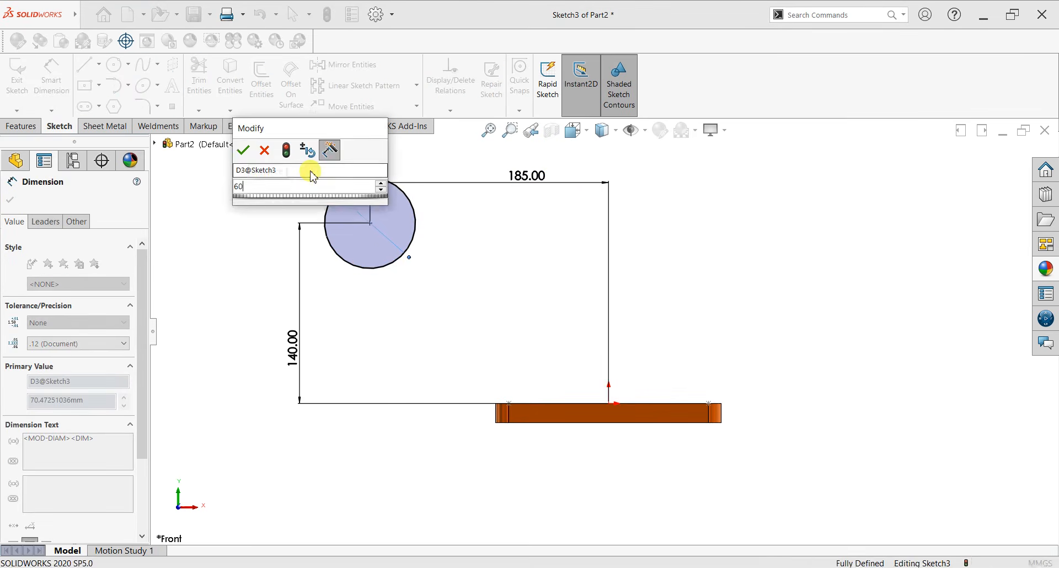
pyautogui.press('Return')
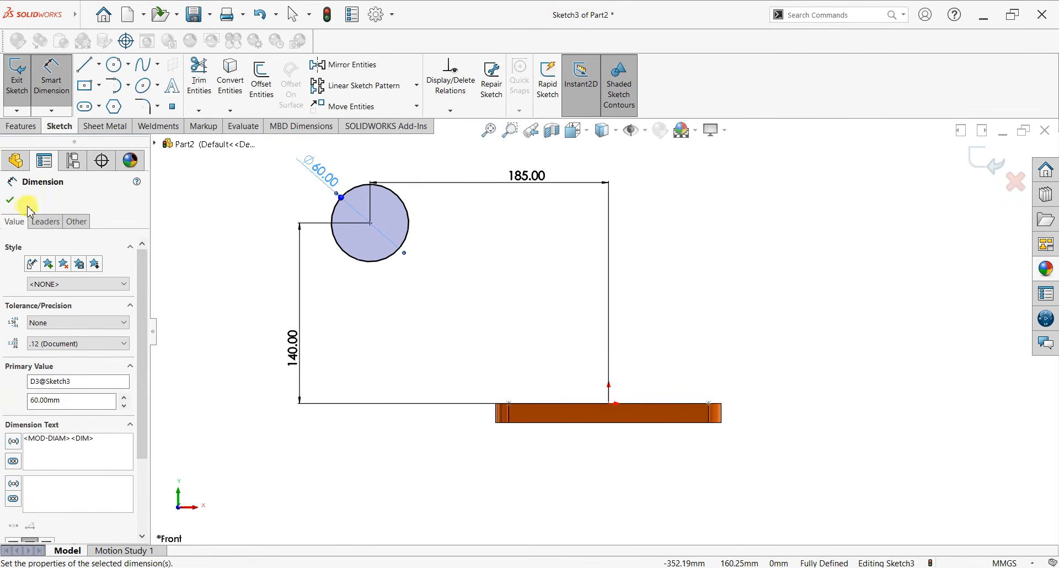
pyautogui.click(11, 201)
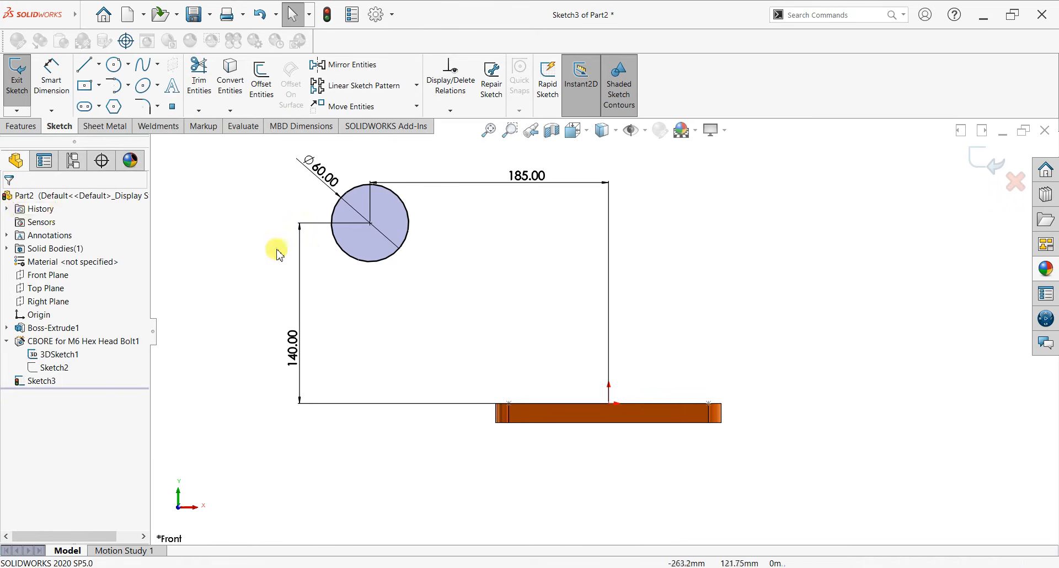
# Step: Change the circle center's horizontal distance from the origin to 180 mm
pyautogui.click(521, 182)
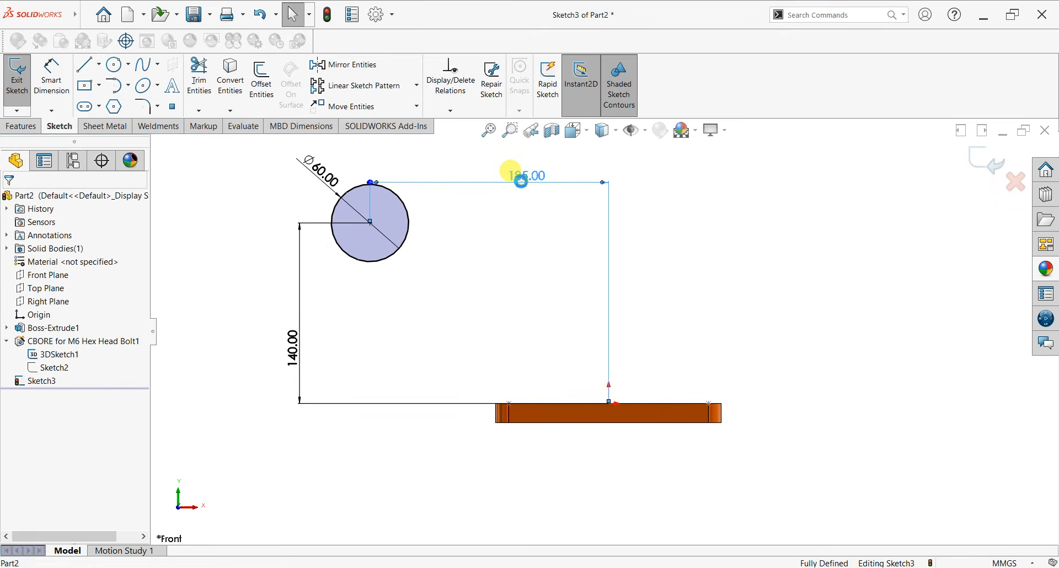
pyautogui.doubleClick(518, 175)
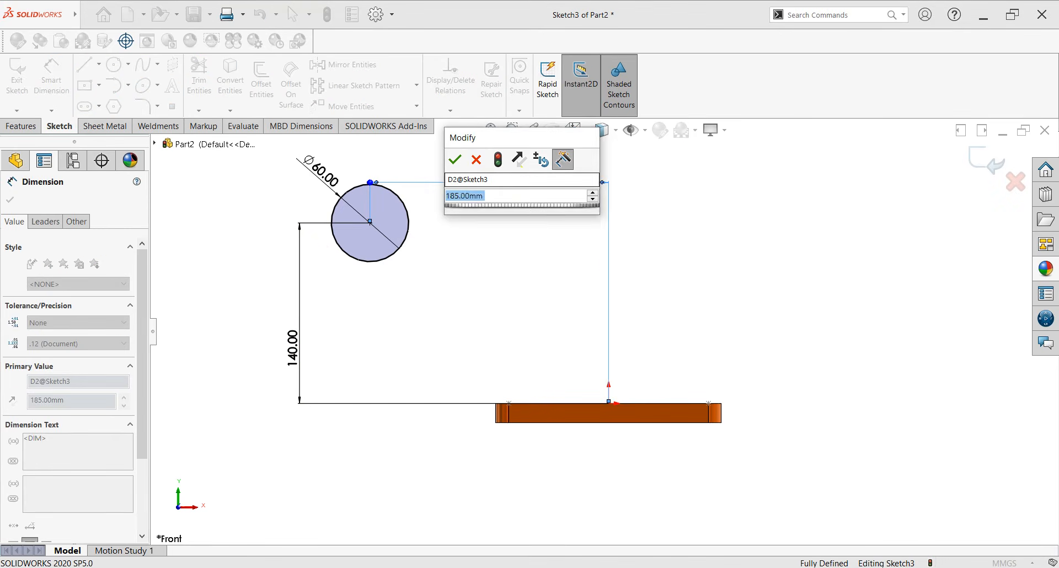
pyautogui.press('Return')
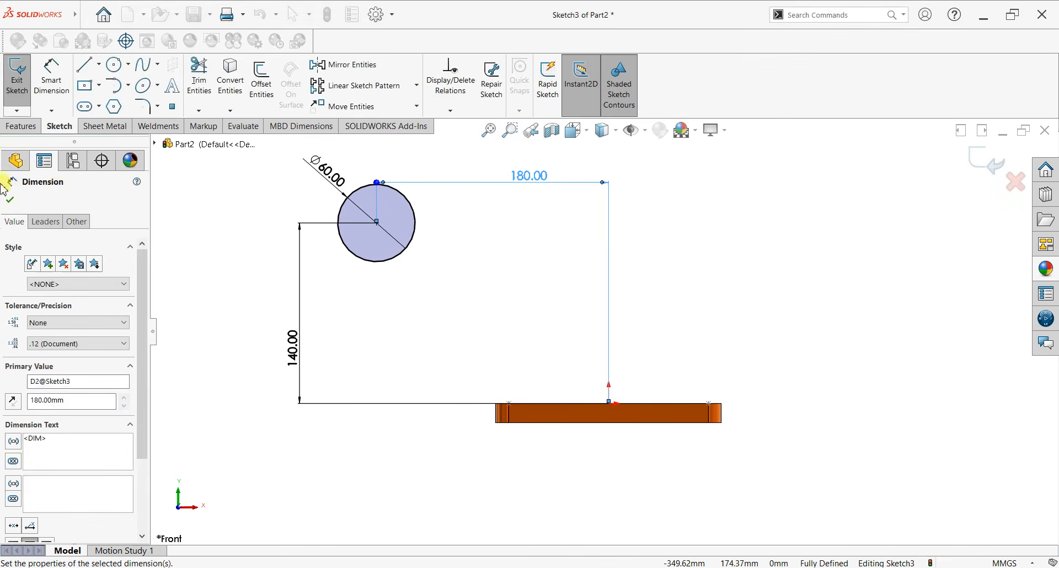
pyautogui.click(10, 199)
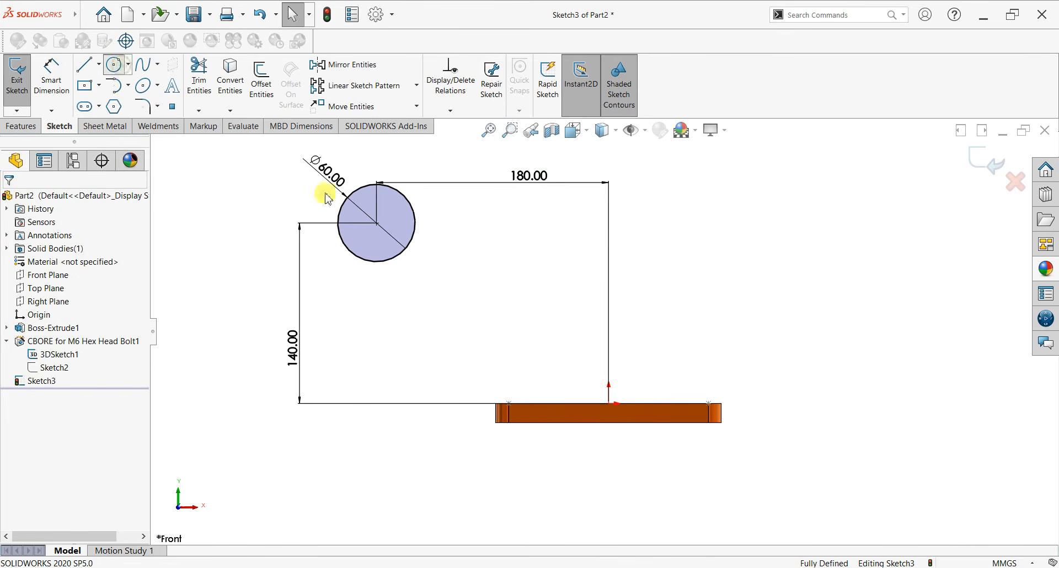
# Step: Sketch a smaller concentric circle inside the 60 mm circle and dimension its diameter as 30 mm
pyautogui.click(376, 223)
pyautogui.click(394, 231)
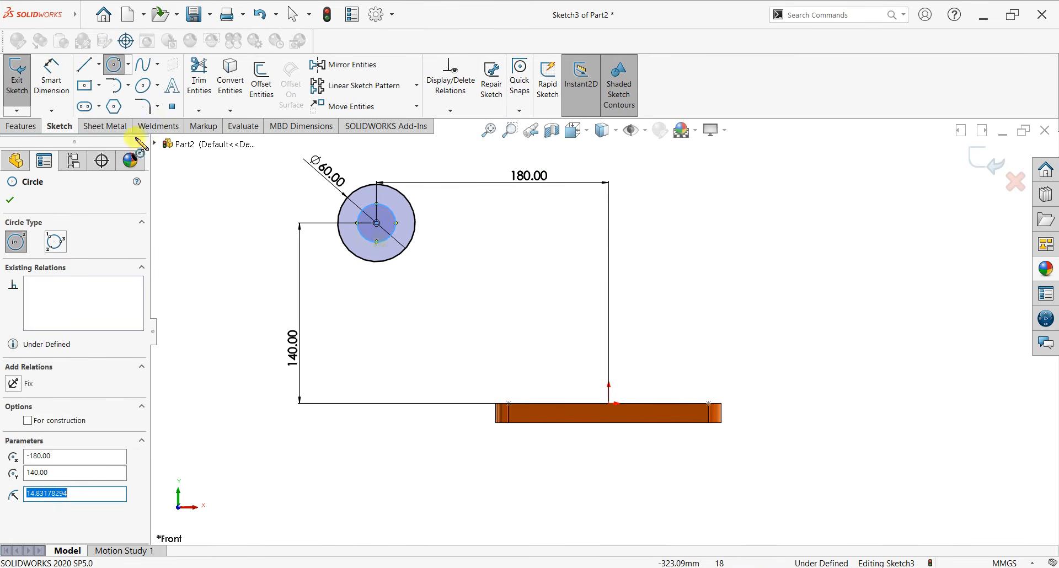
pyautogui.click(52, 74)
pyautogui.click(395, 231)
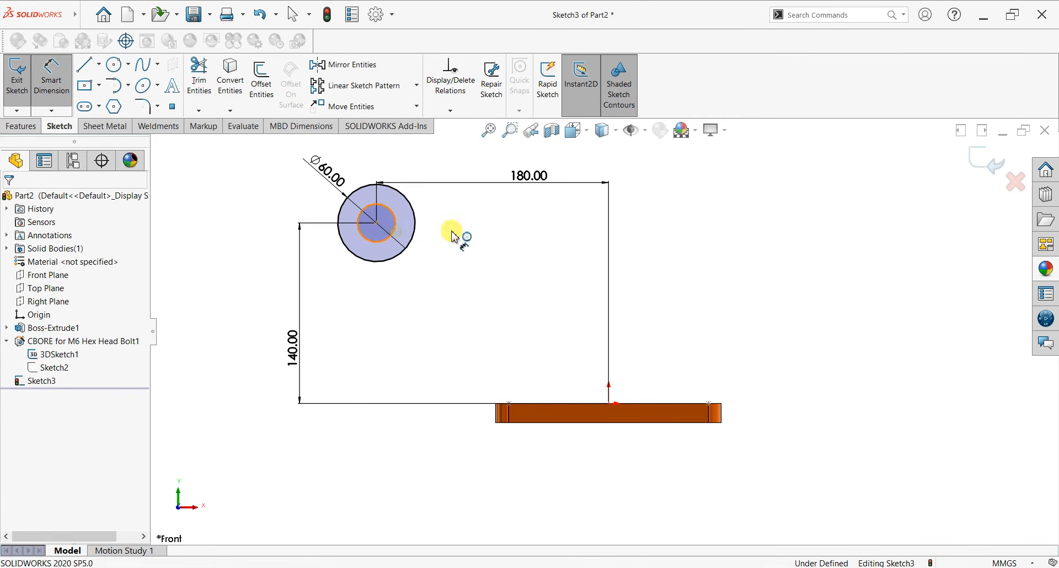
pyautogui.click(453, 236)
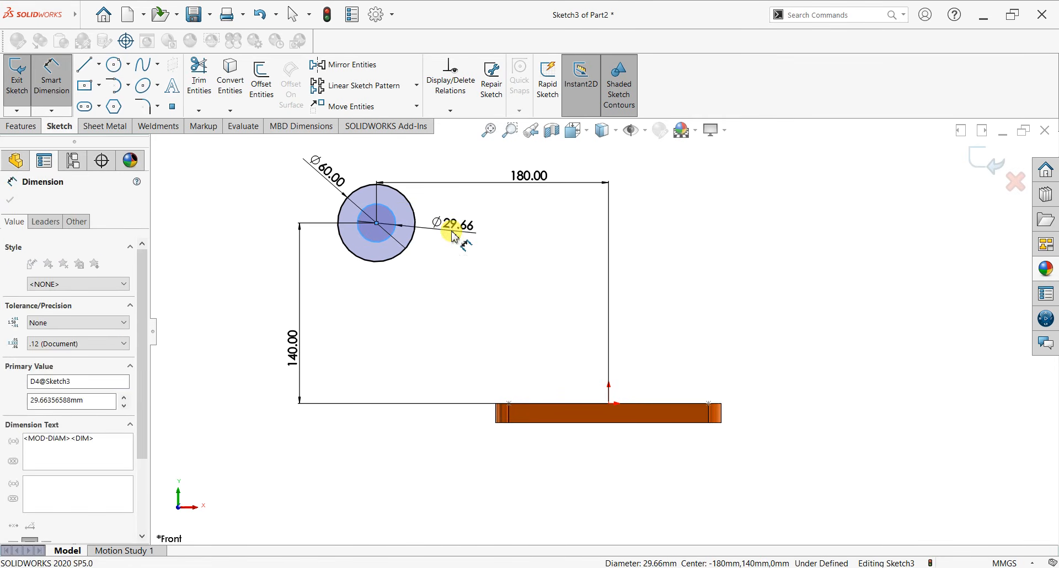
pyautogui.press('Return')
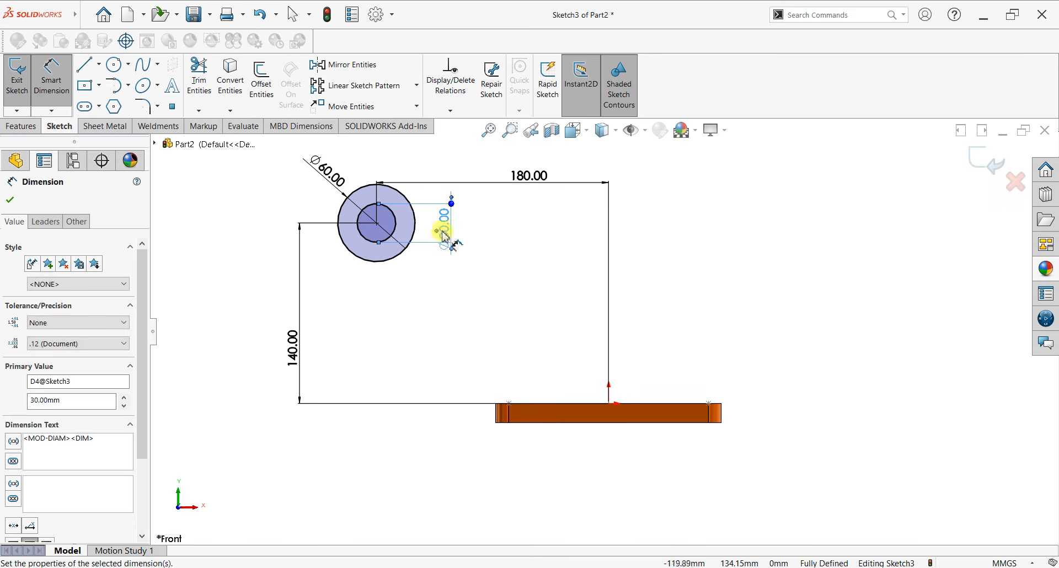
pyautogui.click(11, 201)
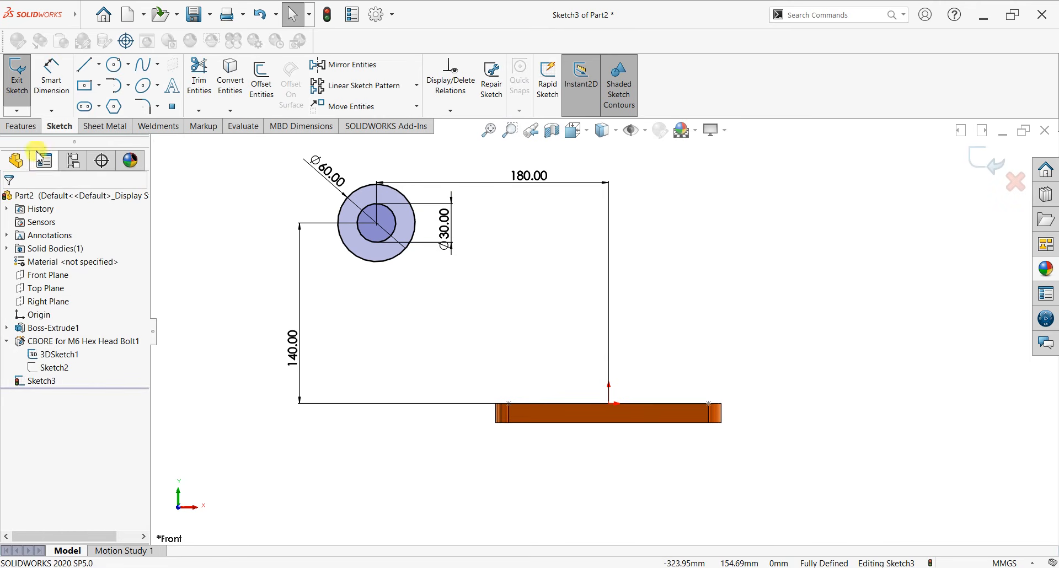
# Step: Extrude the ring profile between the 60 mm and 30 mm circles 80 mm deep with the Mid Plane end condition
pyautogui.click(25, 130)
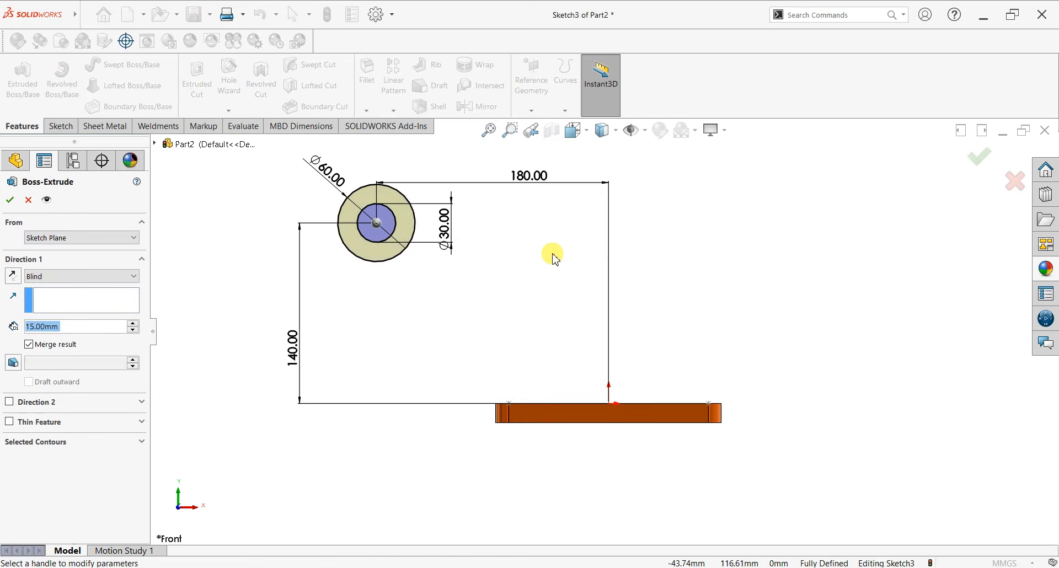
pyautogui.click(82, 276)
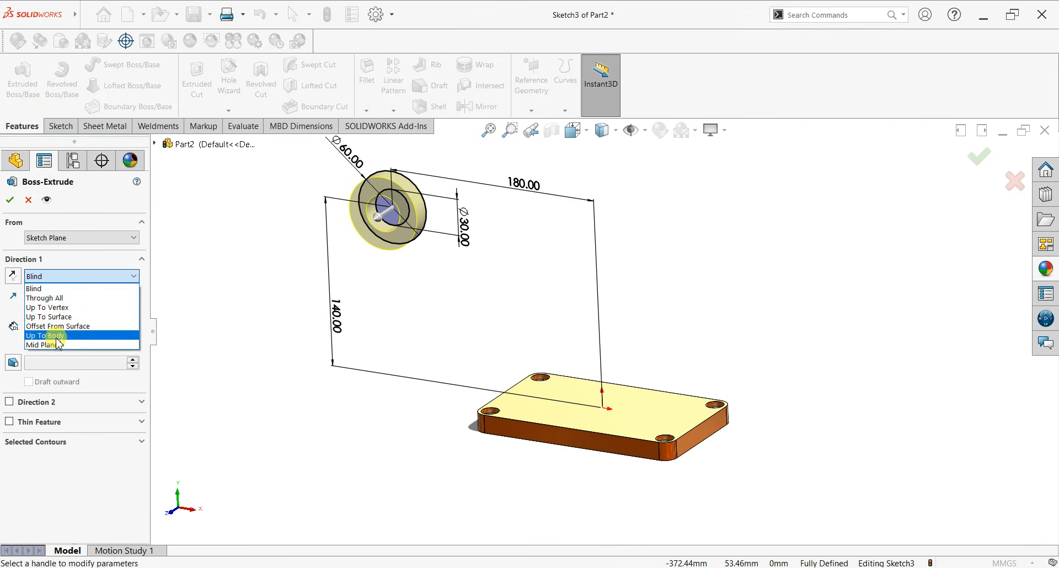
pyautogui.click(56, 344)
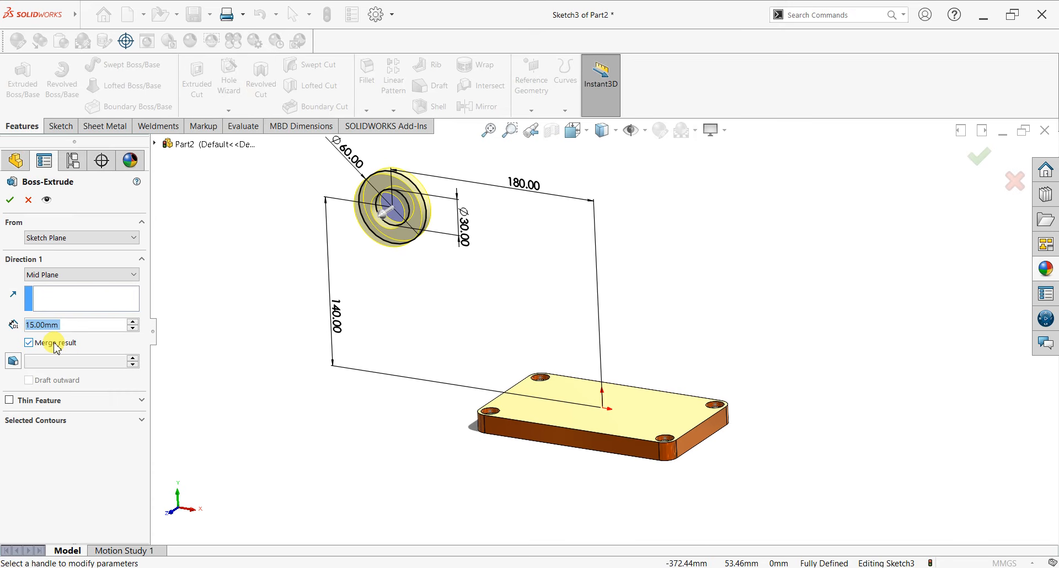
pyautogui.write('50')
pyautogui.press('Return')
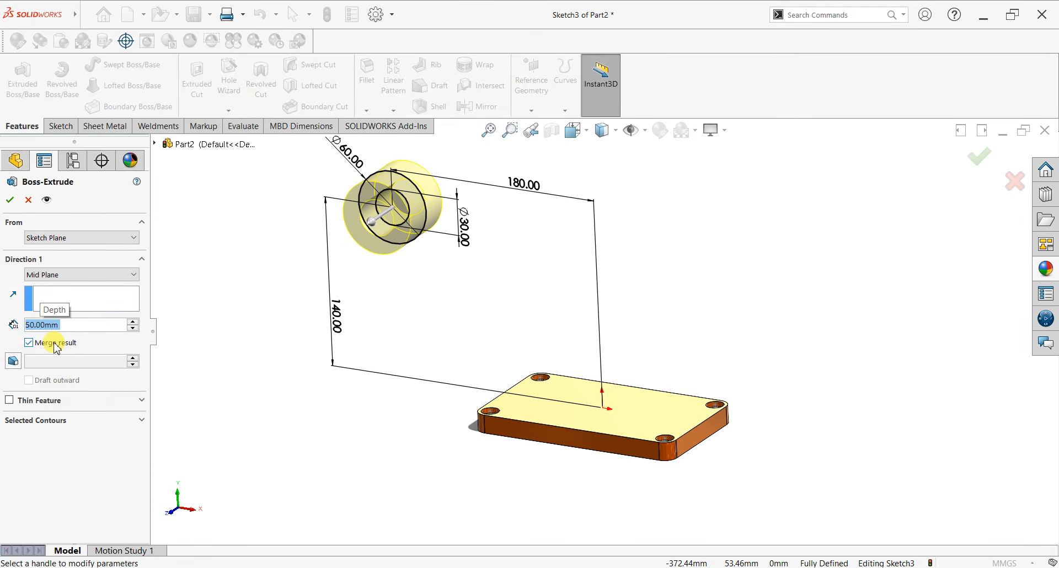
pyautogui.write('80')
pyautogui.press('Return')
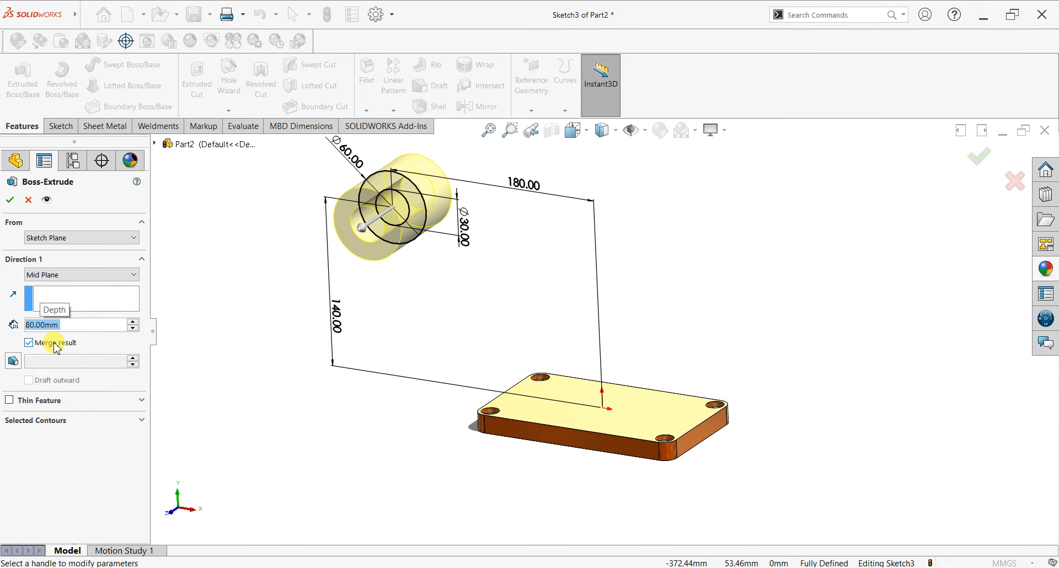
pyautogui.click(10, 200)
pyautogui.moveTo(679, 253); pyautogui.dragTo(507, 343, button='middle')
pyautogui.click(524, 342)
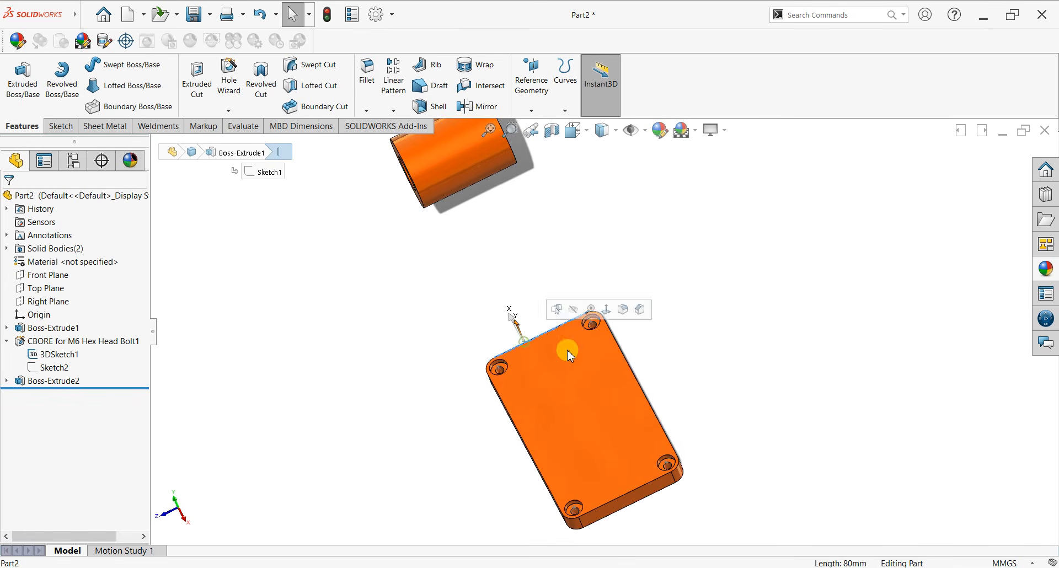
pyautogui.click(740, 436)
pyautogui.moveTo(707, 455); pyautogui.dragTo(765, 368, button='middle')
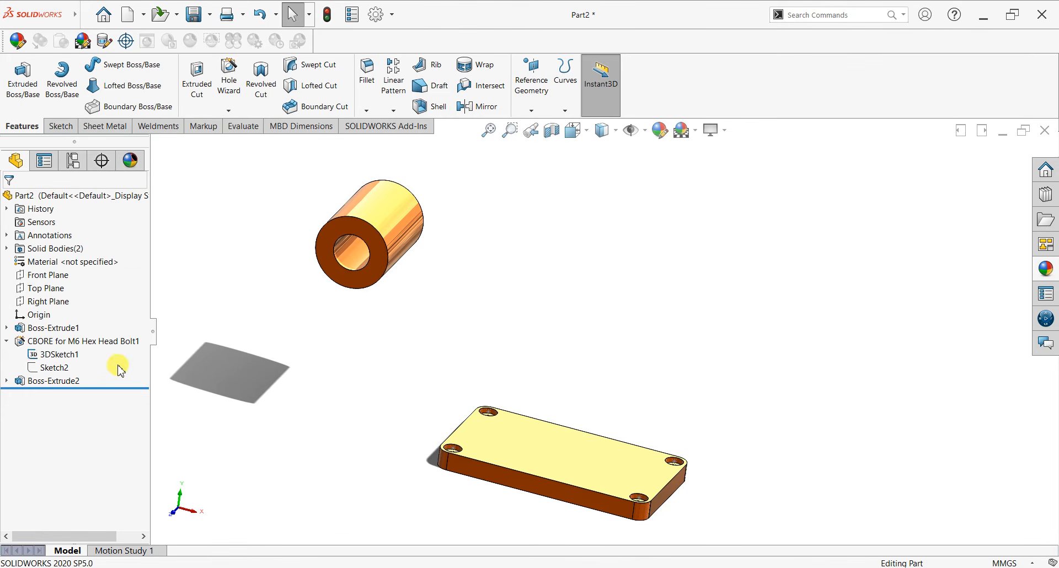
# Step: Start a new sketch on the plate's top face, viewed face-on
pyautogui.click(525, 447)
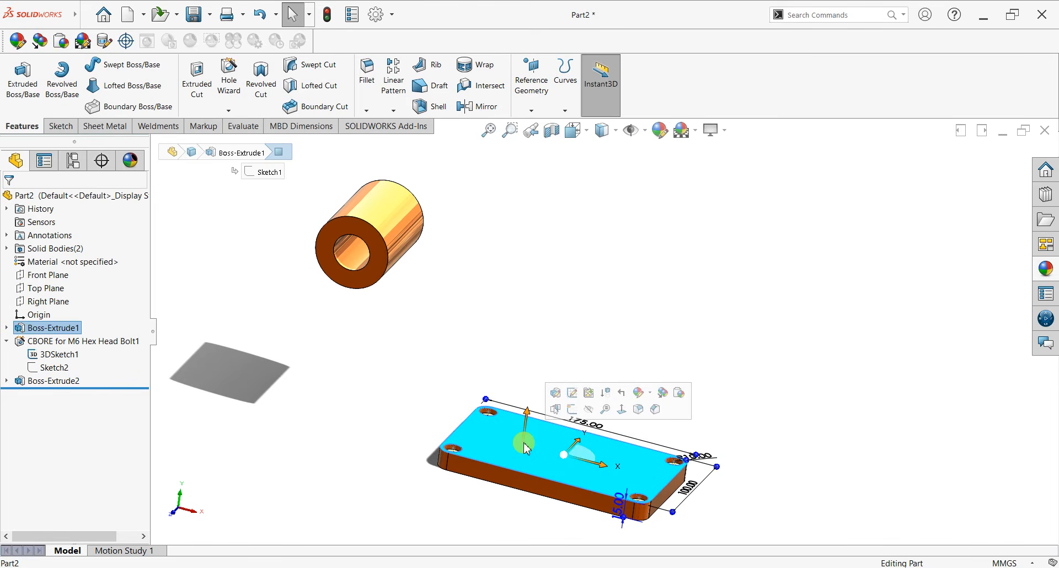
pyautogui.hotkey('ctrl', '8')
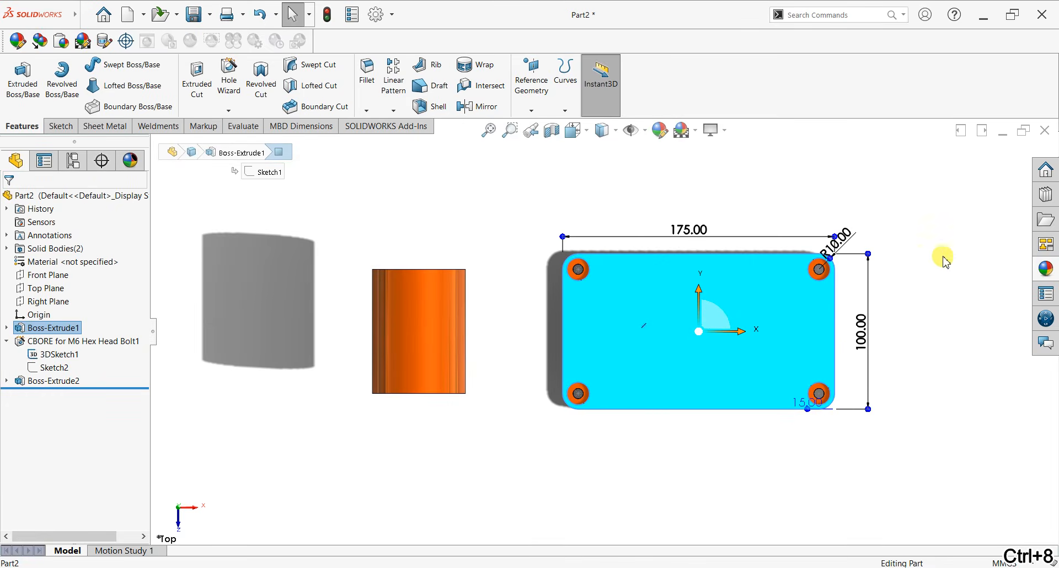
pyautogui.scroll(-2, 949, 271)
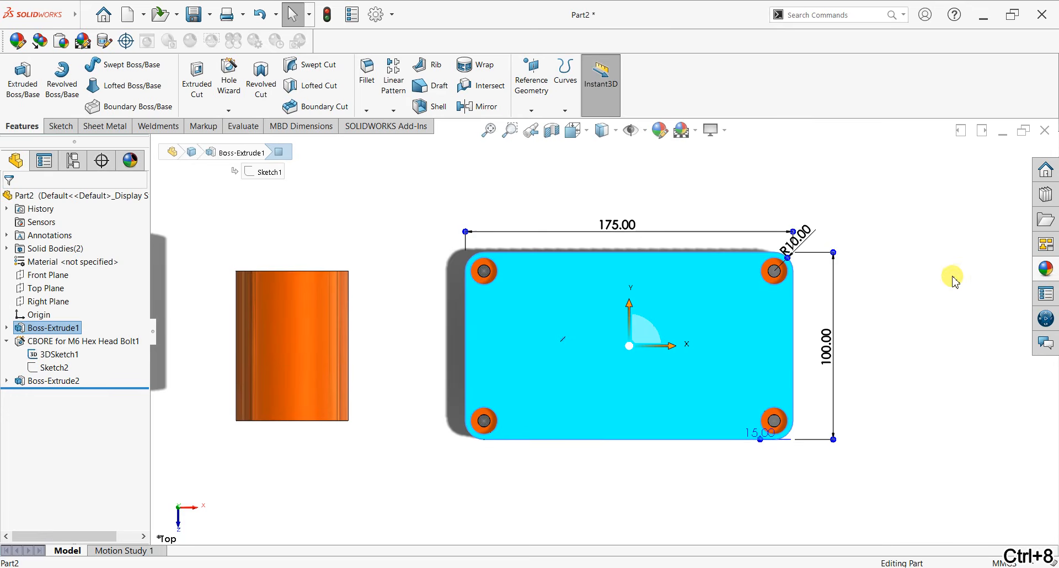
pyautogui.click(58, 127)
pyautogui.click(9, 93)
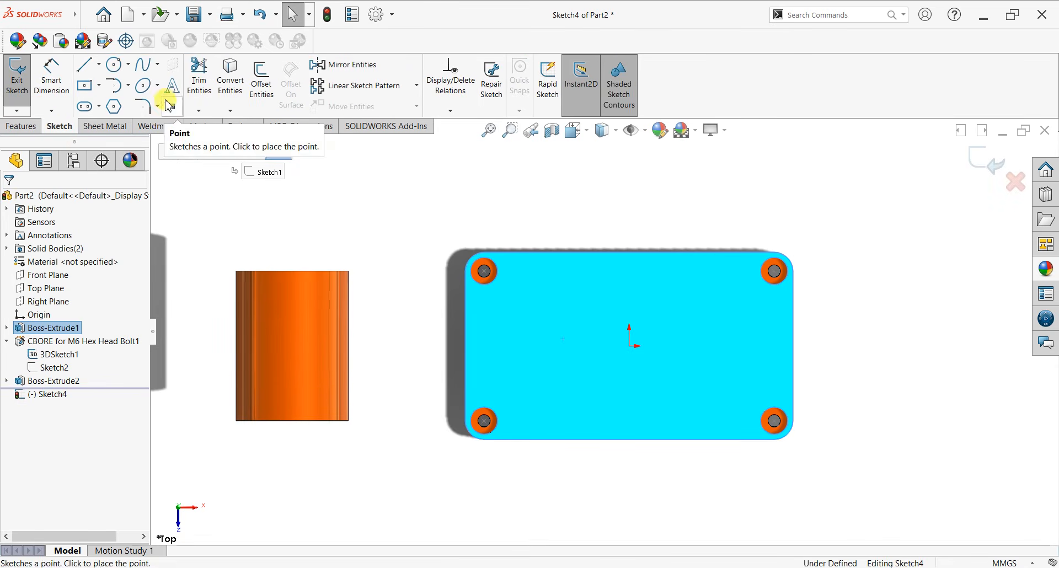
pyautogui.click(143, 88)
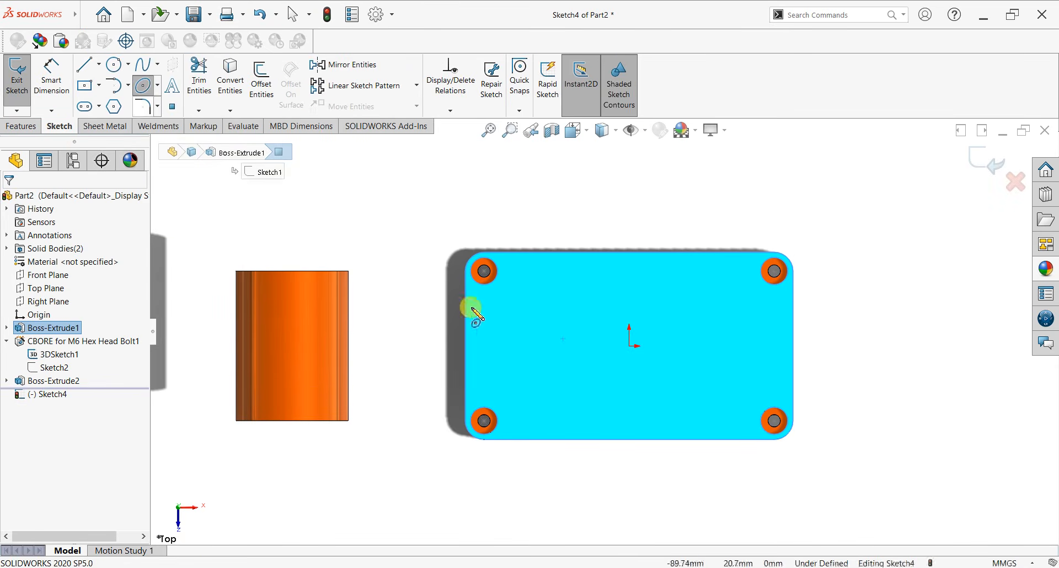
pyautogui.click(630, 346)
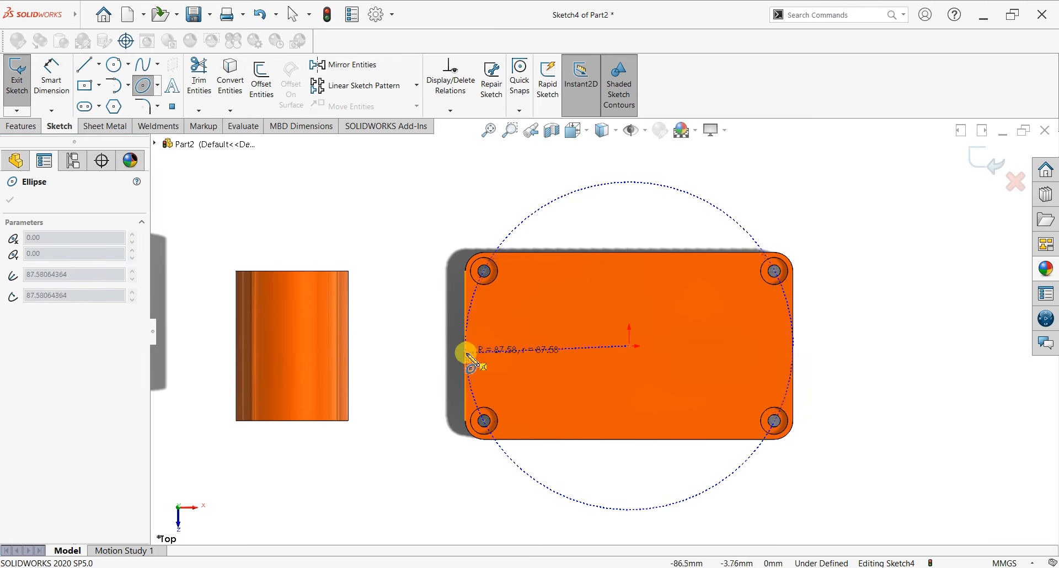
pyautogui.click(632, 266)
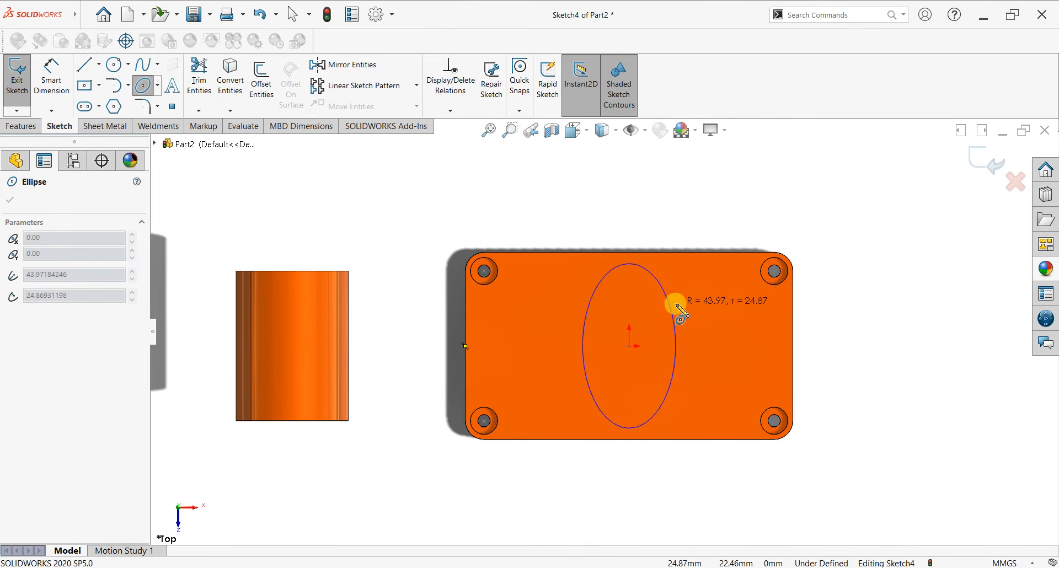
pyautogui.press('Escape')
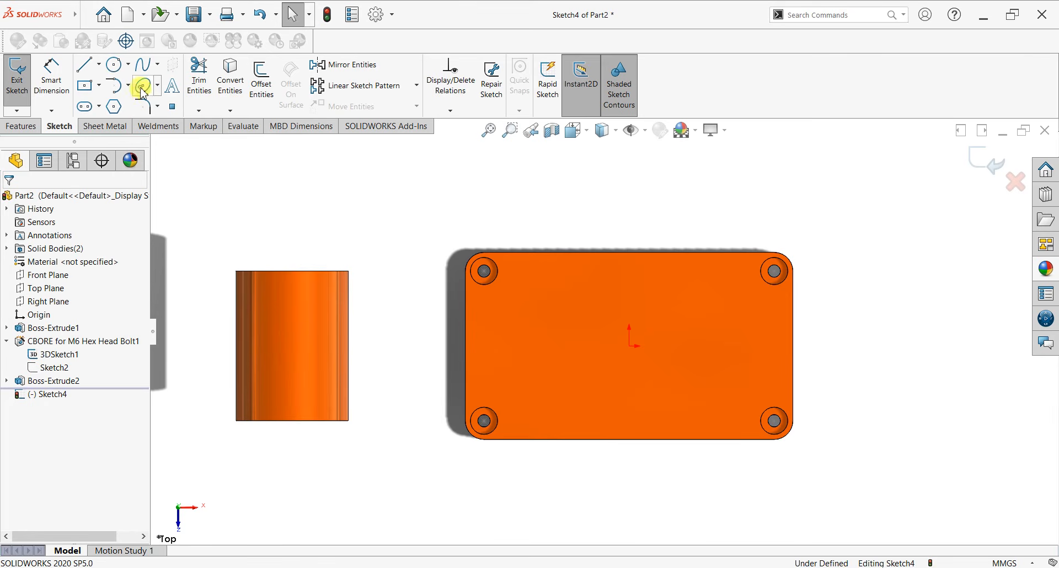
# Step: Sketch an ellipse centred on the origin with half-axes about 78 mm along the plate's length and about 28 mm across its width
pyautogui.click(141, 90)
pyautogui.click(629, 348)
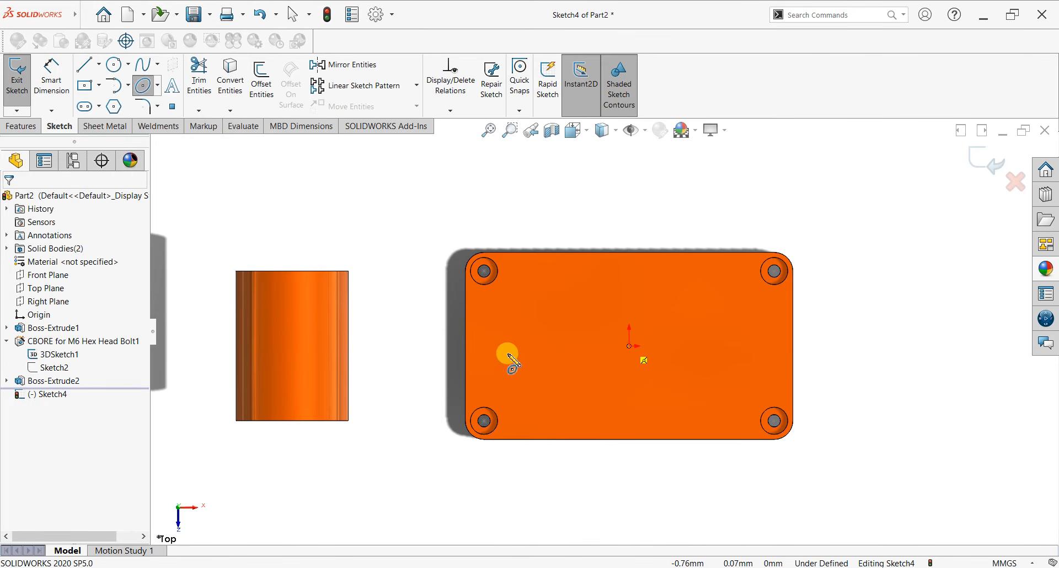
pyautogui.click(485, 349)
pyautogui.click(583, 406)
pyautogui.rightClick(586, 212)
pyautogui.click(586, 215)
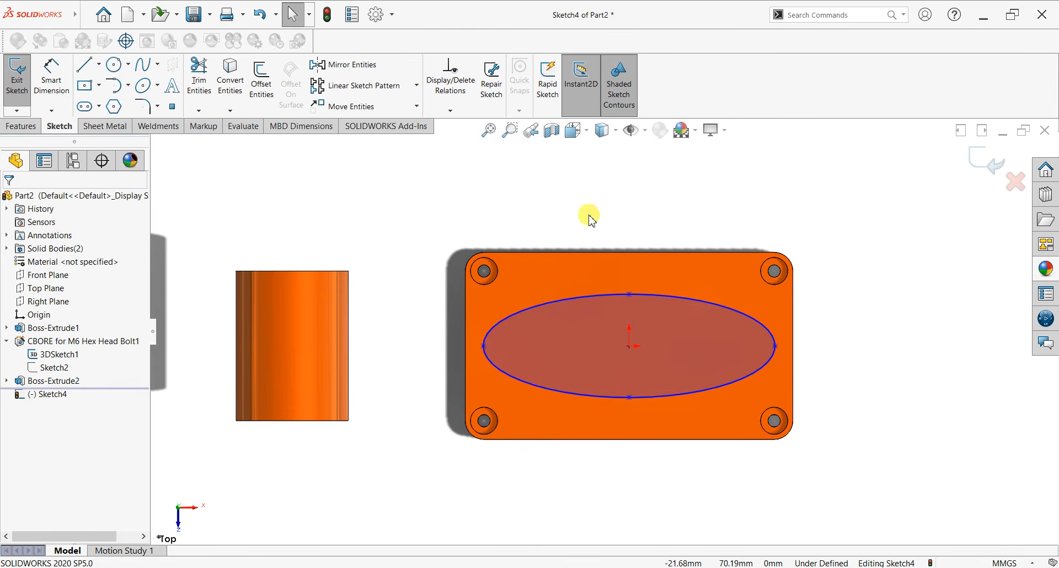
# Step: Dimension the ellipse's half-axis across the plate's width as 25 mm from the origin
pyautogui.click(49, 72)
pyautogui.click(628, 296)
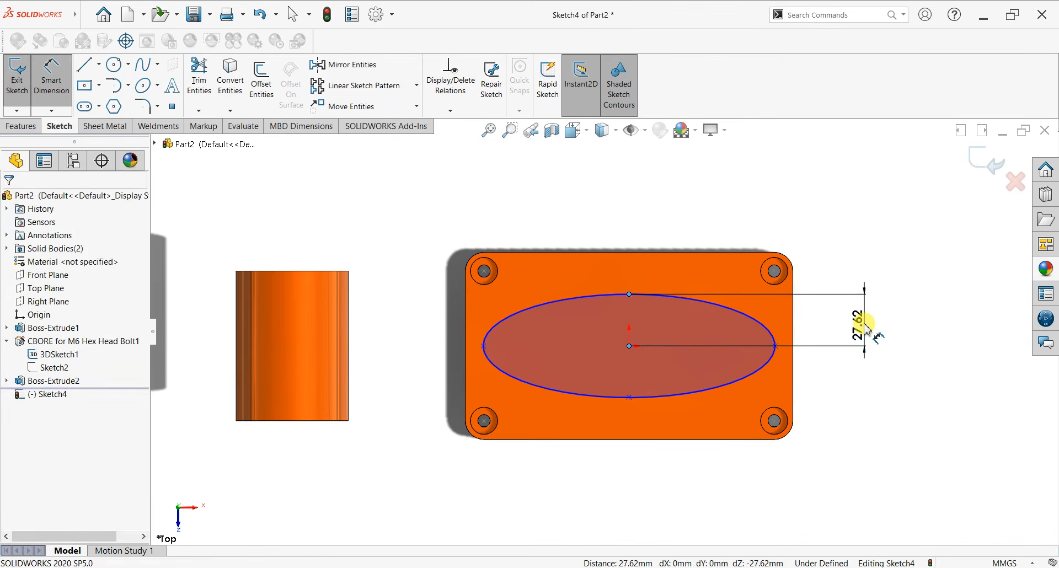
pyautogui.click(866, 330)
pyautogui.write('25')
pyautogui.press('Return')
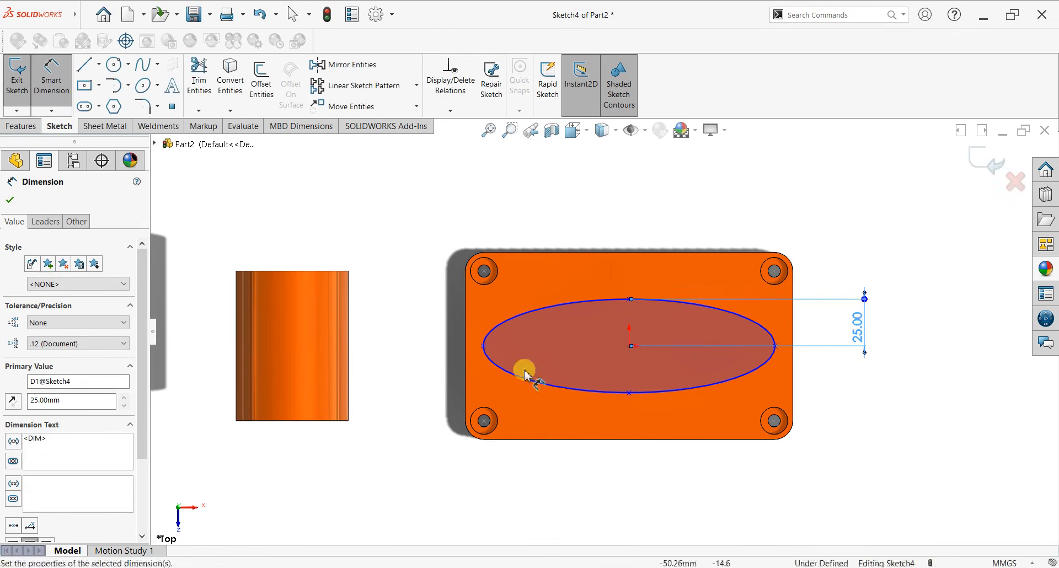
# Step: Dimension the ellipse's half-axis along the plate's length as 75 mm and exit the sketch
pyautogui.click(484, 347)
pyautogui.click(630, 349)
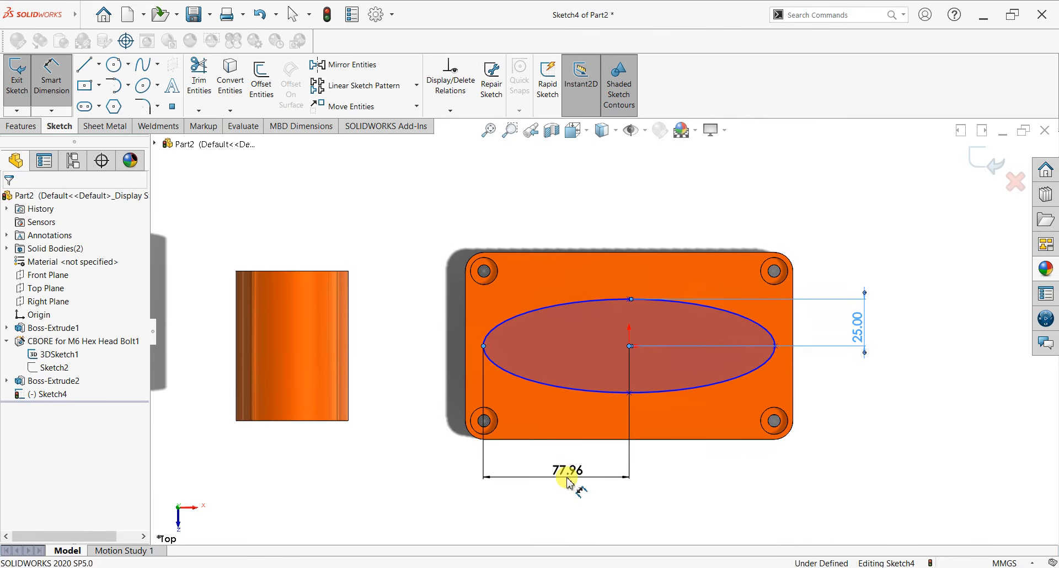
pyautogui.click(568, 481)
pyautogui.write('75')
pyautogui.press('Return')
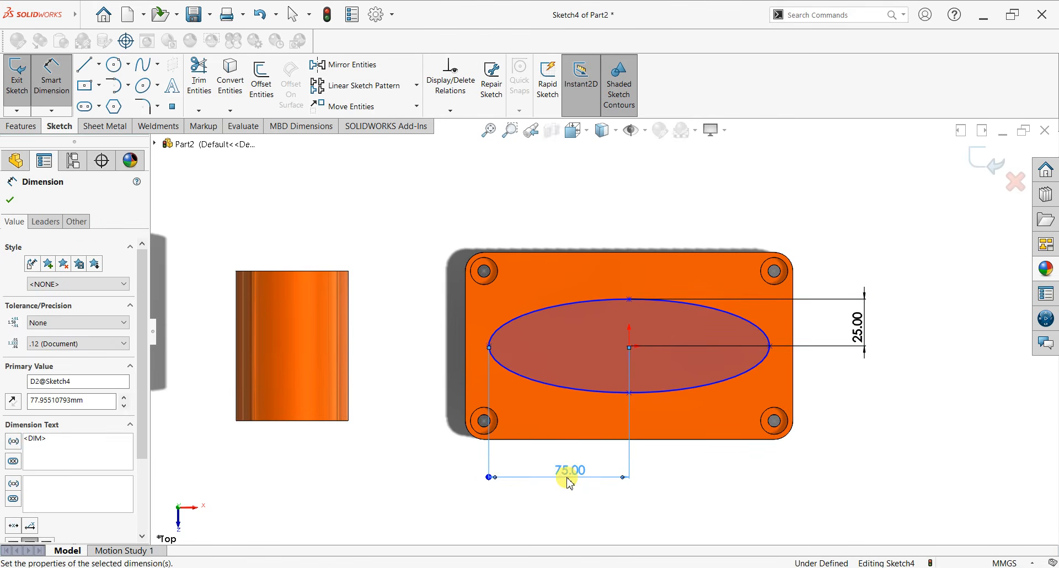
pyautogui.click(10, 200)
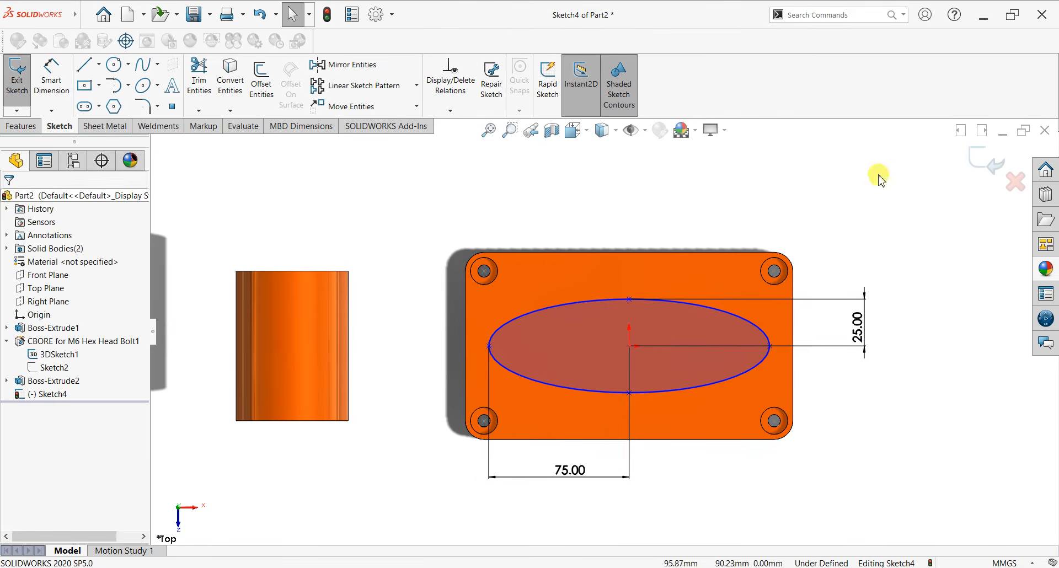
pyautogui.click(974, 167)
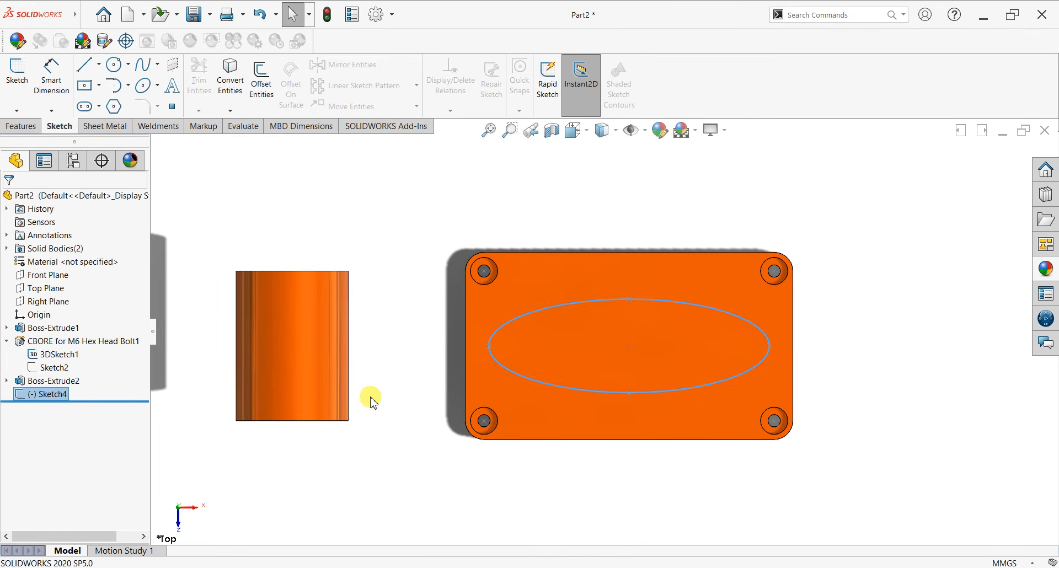
# Step: Sketch a 30 mm radius circle on the Front Plane, concentric with the cylindrical boss and coinciding with its outer edge, and exit the sketch
pyautogui.moveTo(369, 450); pyautogui.dragTo(374, 401, button='middle')
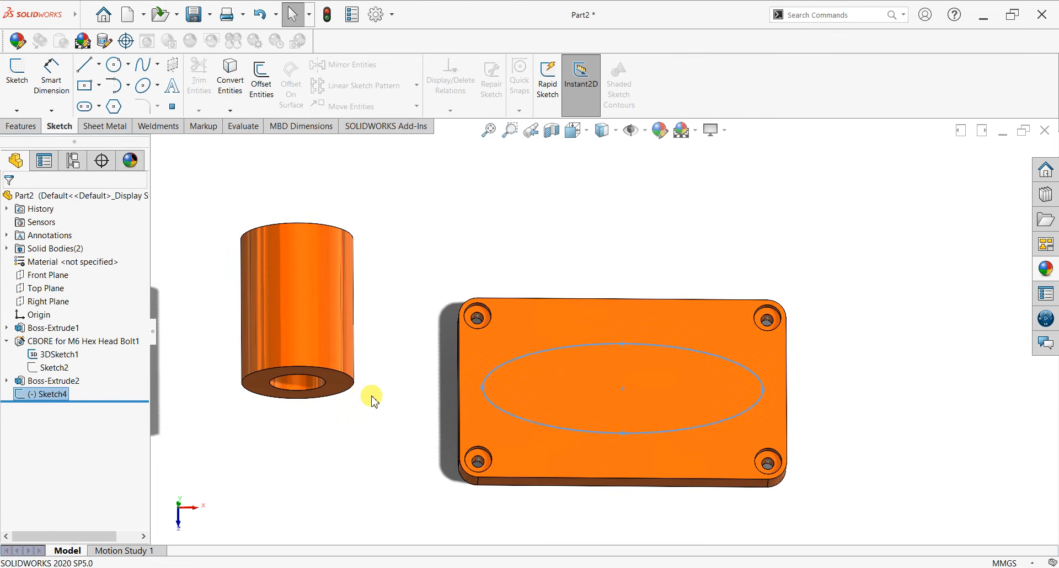
pyautogui.moveTo(367, 456); pyautogui.dragTo(356, 388, button='middle')
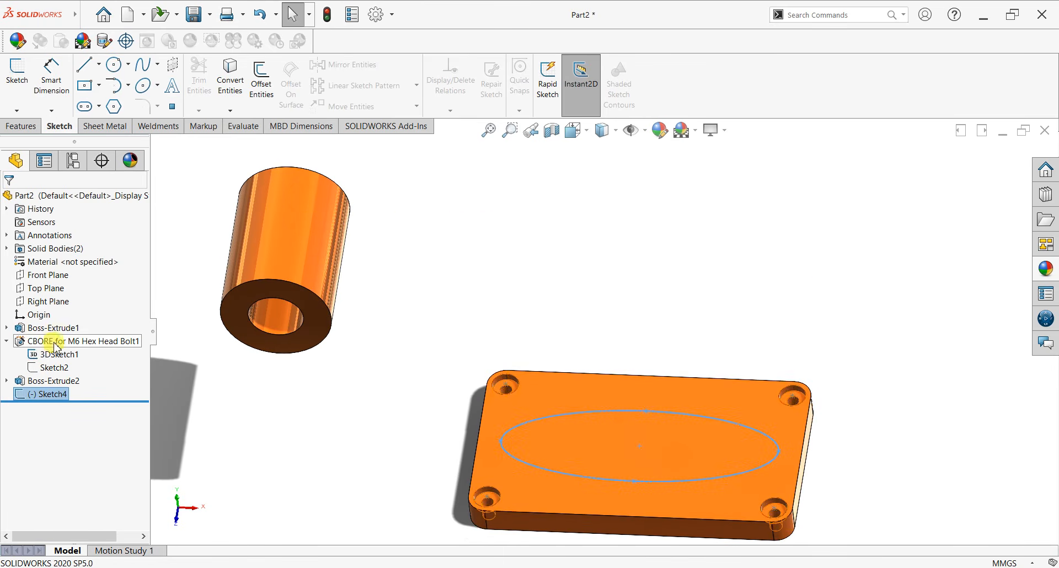
pyautogui.click(45, 275)
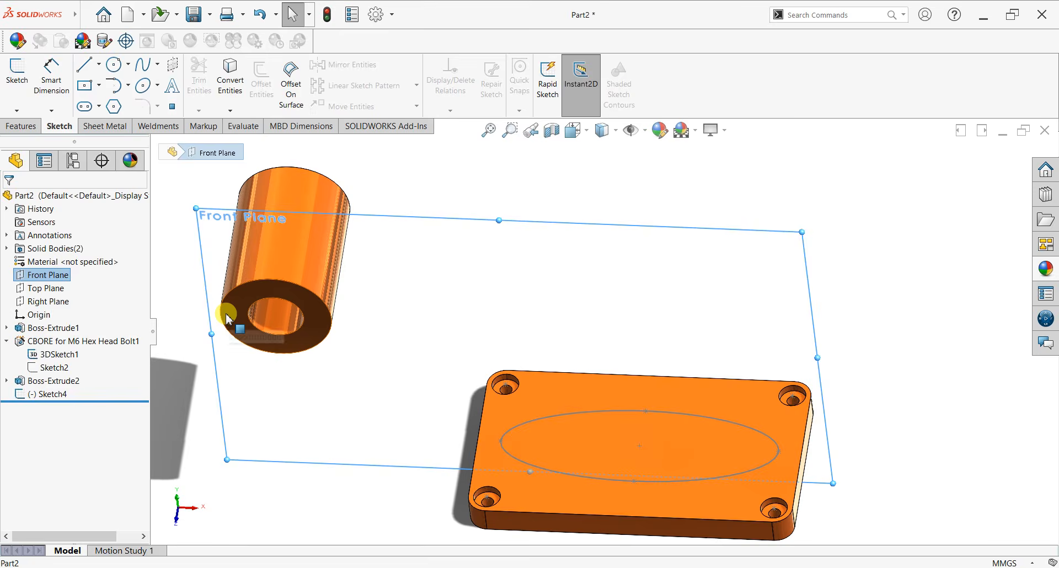
pyautogui.hotkey('ctrl', '8')
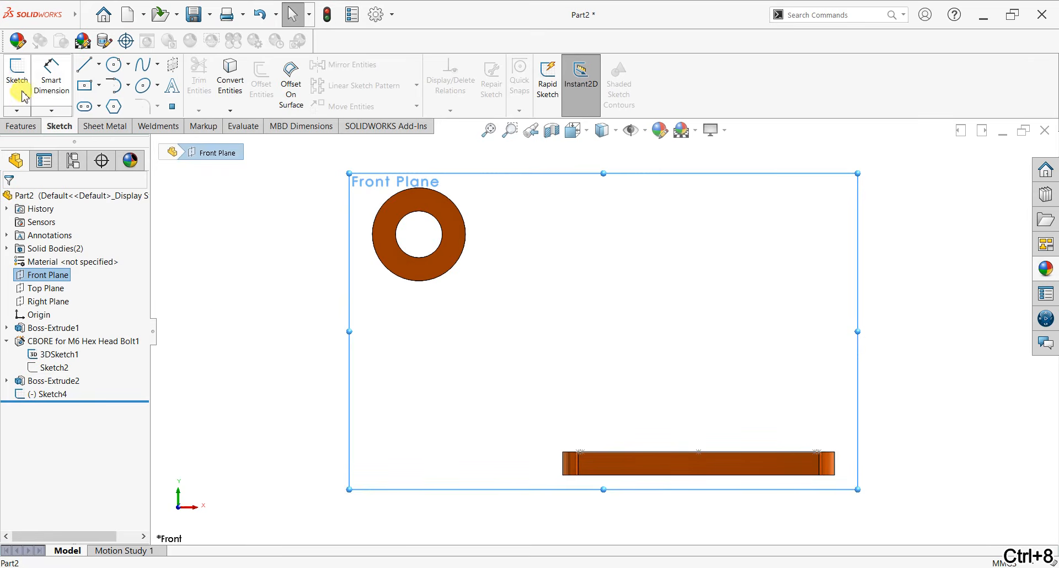
pyautogui.click(17, 74)
pyautogui.click(113, 64)
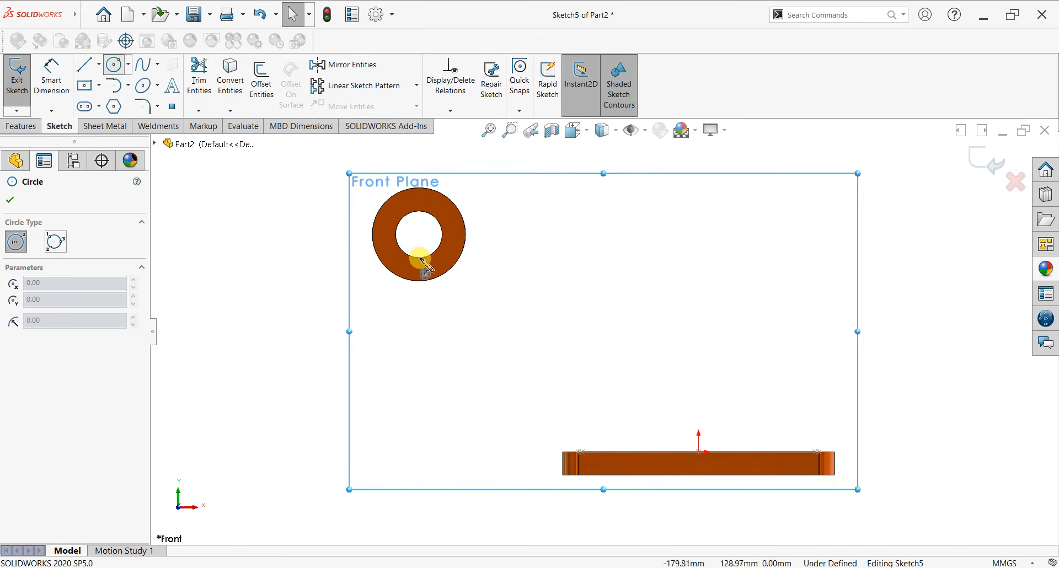
pyautogui.click(419, 234)
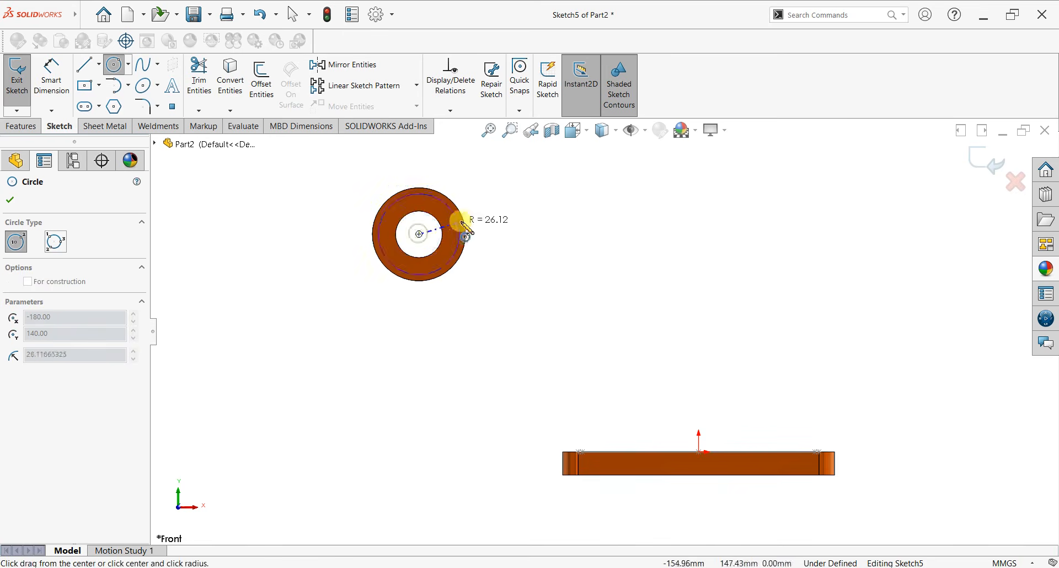
pyautogui.click(466, 221)
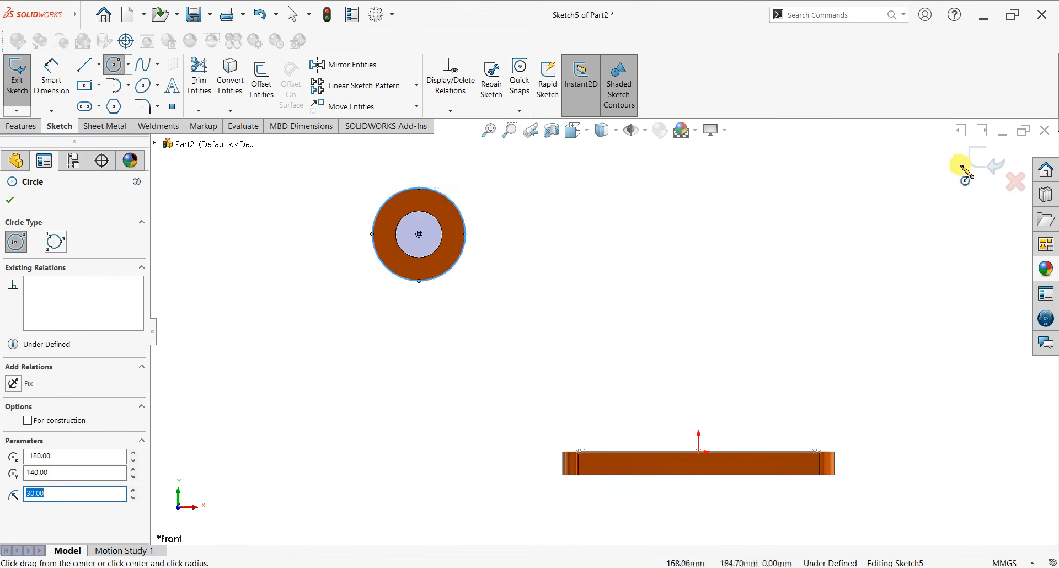
pyautogui.click(984, 161)
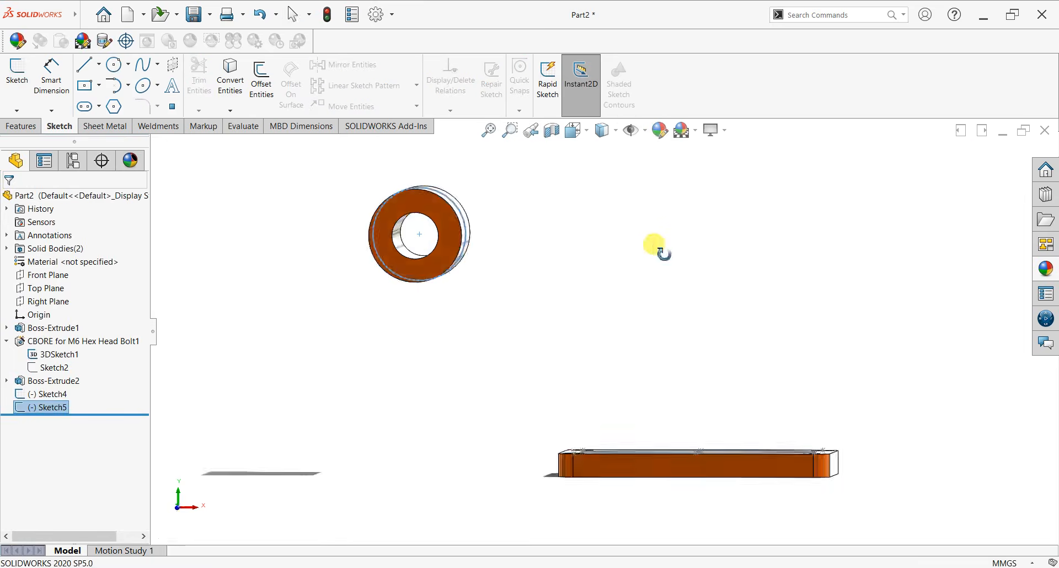
# Step: Sketch a Front Plane spline from the circle's bottom to the ellipse's near end, passing about 94 mm beside and 66 mm above the origin
pyautogui.click(674, 236)
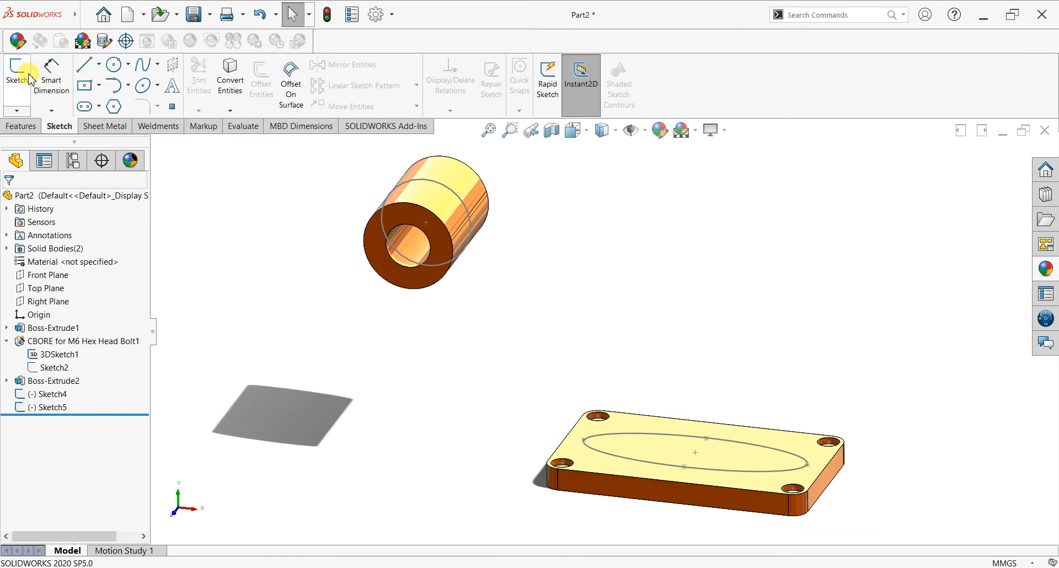
pyautogui.click(41, 274)
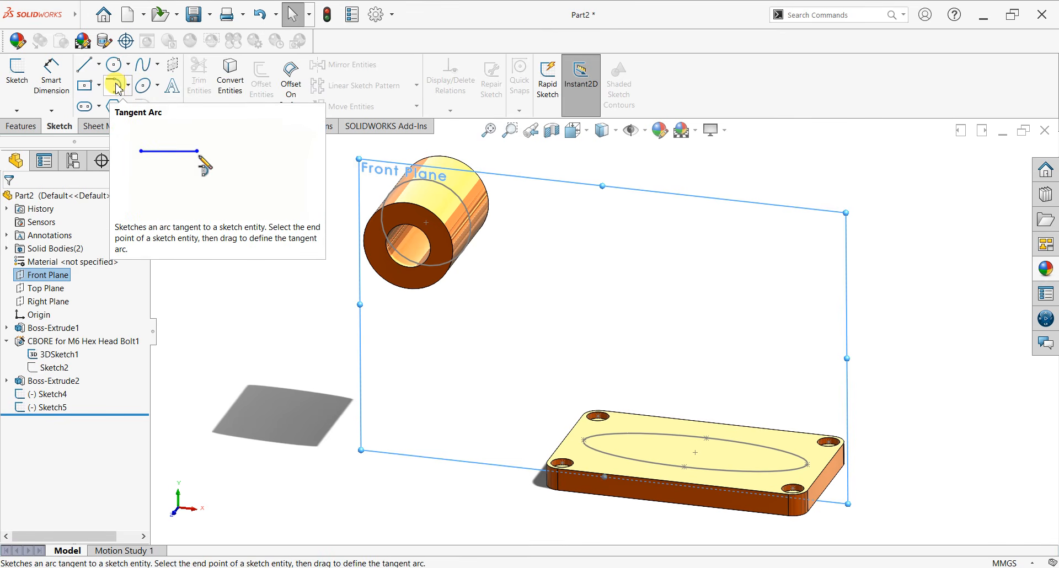
pyautogui.click(145, 69)
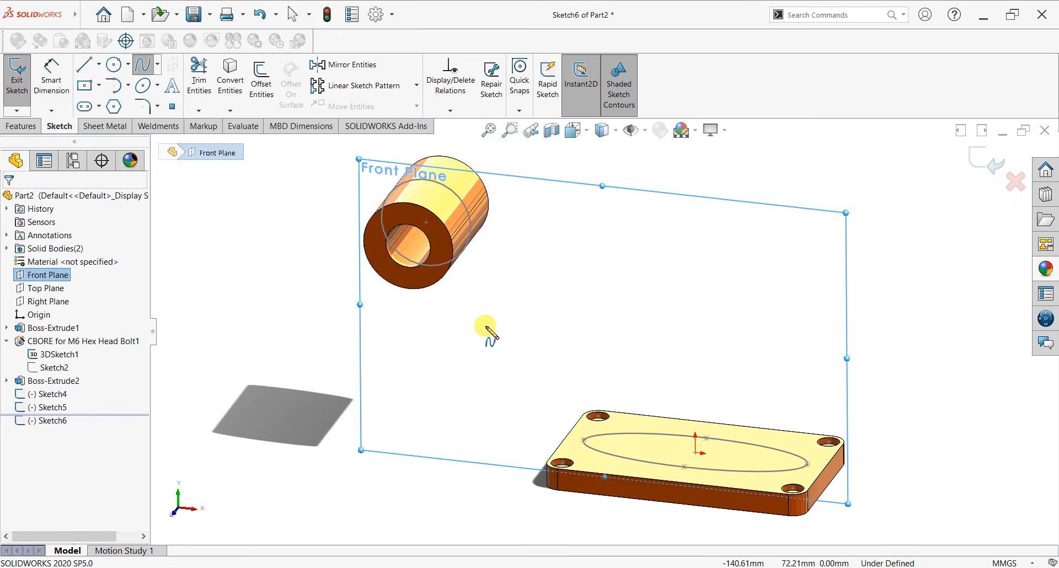
pyautogui.hotkey('ctrl', '8')
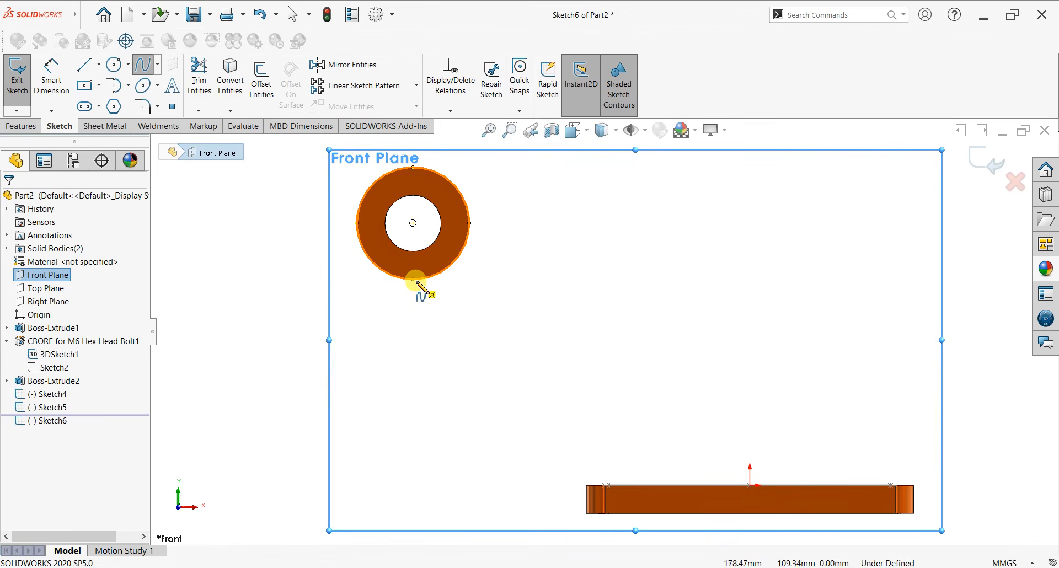
pyautogui.click(413, 280)
pyautogui.click(608, 481)
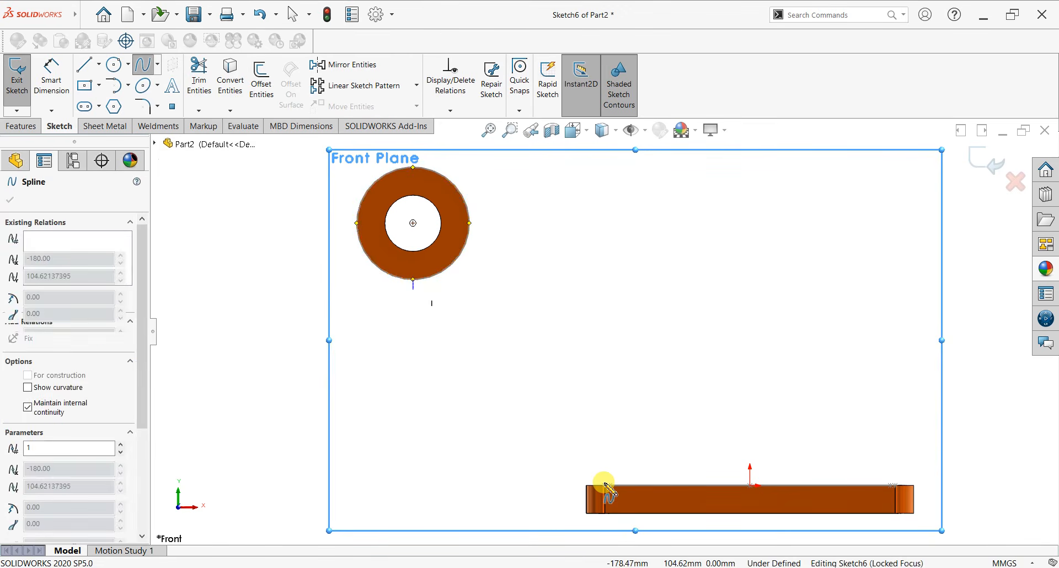
pyautogui.click(575, 361)
pyautogui.moveTo(619, 461); pyautogui.dragTo(610, 494, button='middle')
pyautogui.click(610, 481)
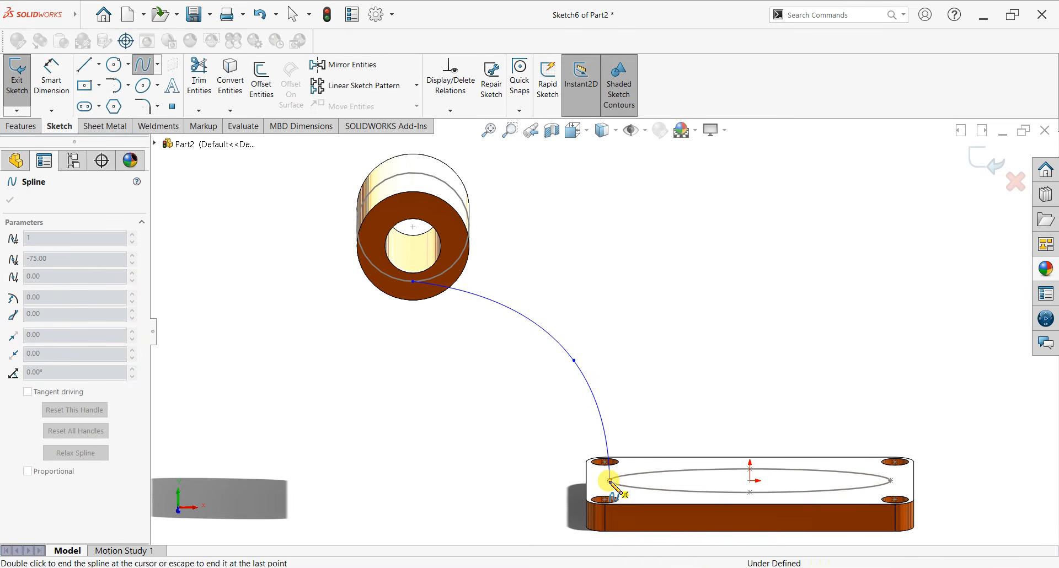
pyautogui.rightClick(619, 348)
pyautogui.click(624, 349)
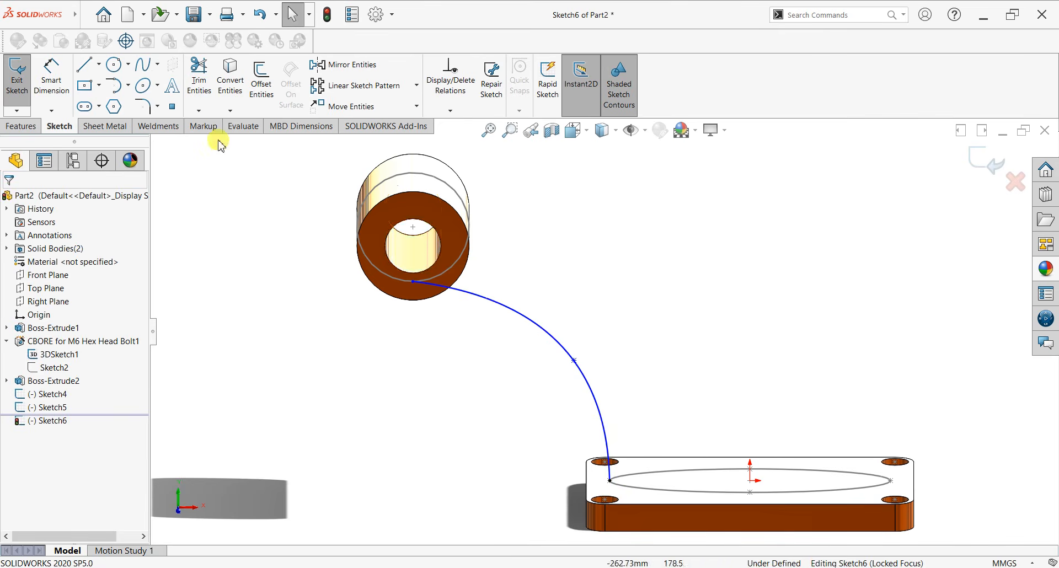
# Step: Sketch a second spline from the circle's top to the ellipse's far end, passing about 40 mm beyond and 121 mm above the origin
pyautogui.click(139, 69)
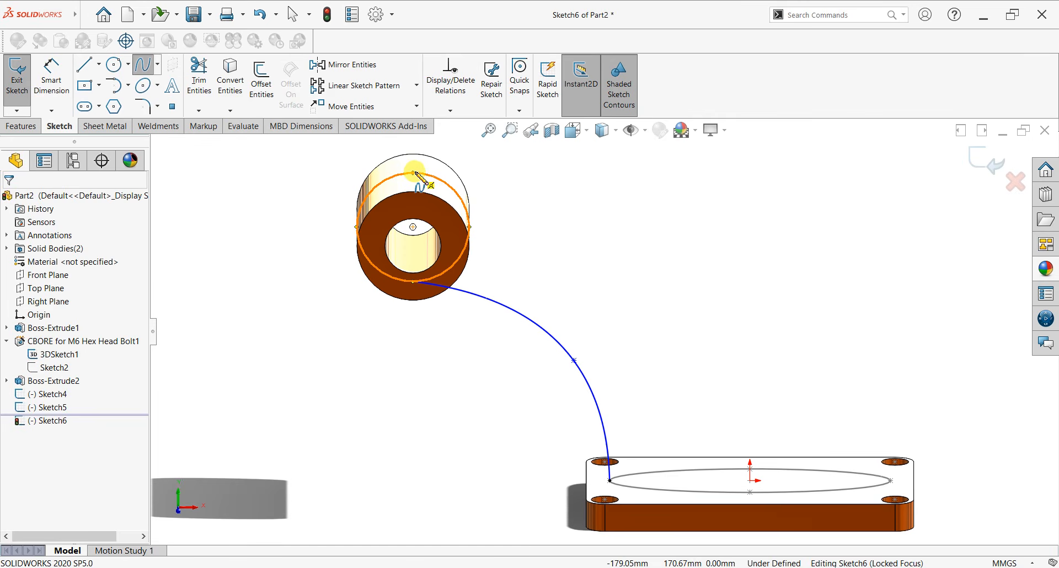
pyautogui.click(826, 261)
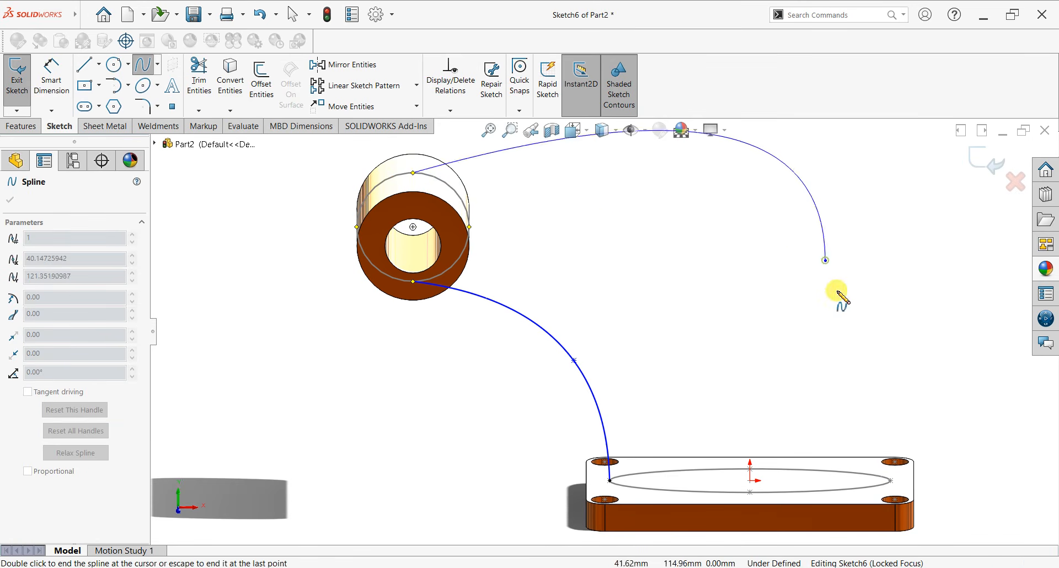
pyautogui.doubleClick(890, 480)
pyautogui.rightClick(888, 320)
pyautogui.click(894, 324)
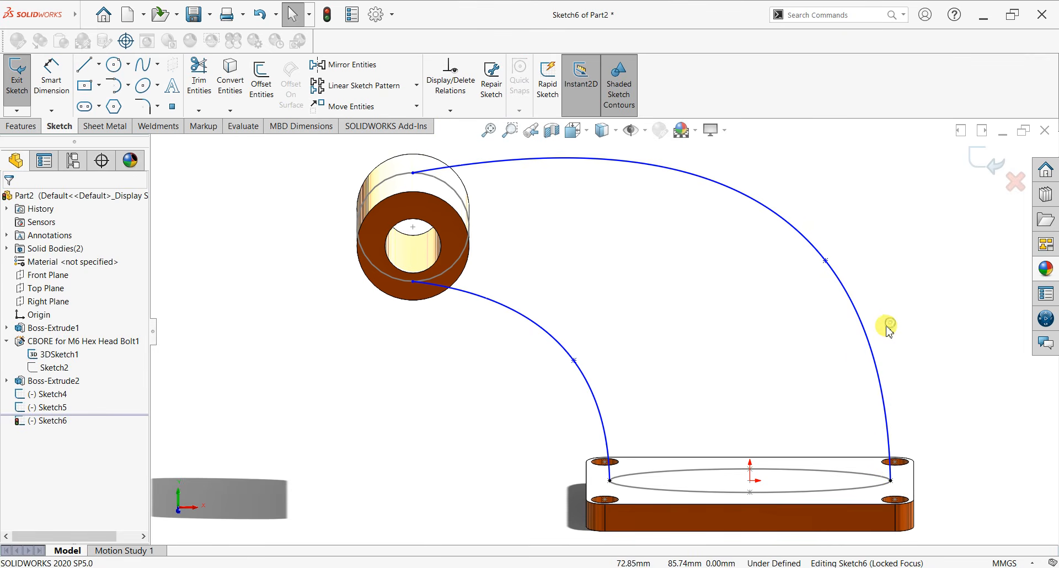
# Step: Dimension the horizontal distance from the inner spline's middle point to the origin as 95 mm
pyautogui.hotkey('ctrl', '8')
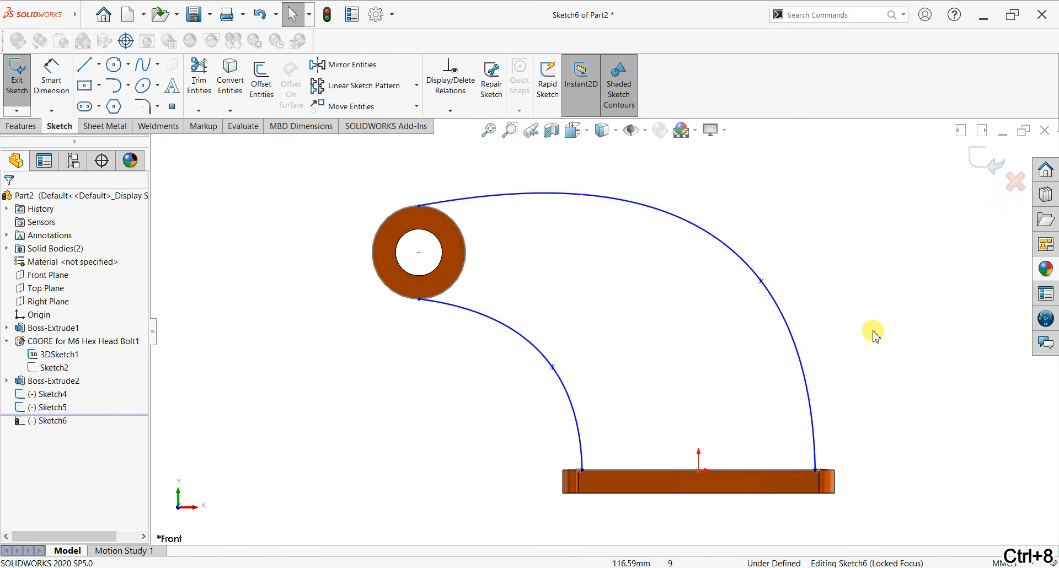
pyautogui.scroll(-1, 469, 237)
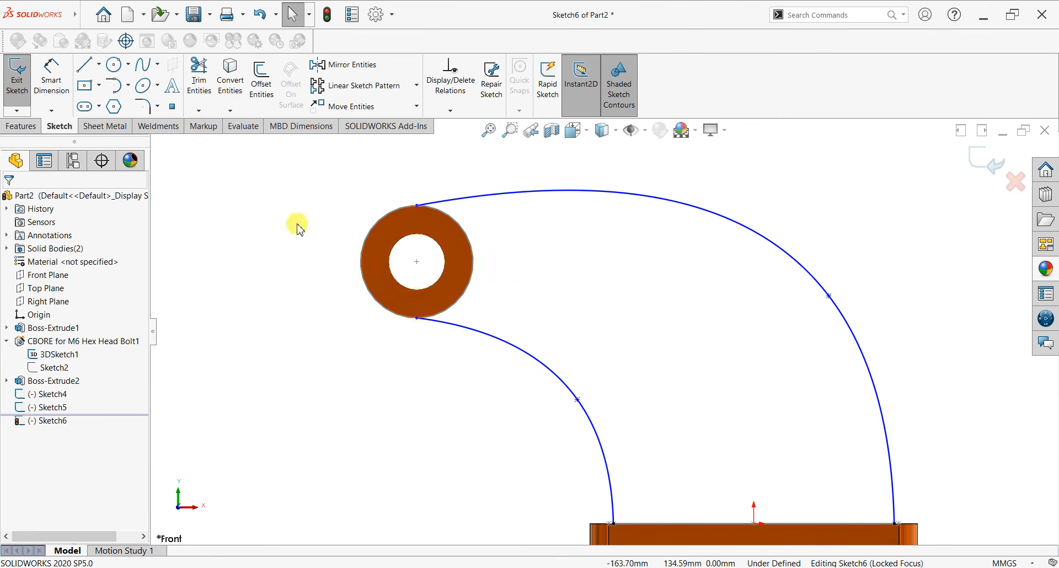
pyautogui.click(57, 80)
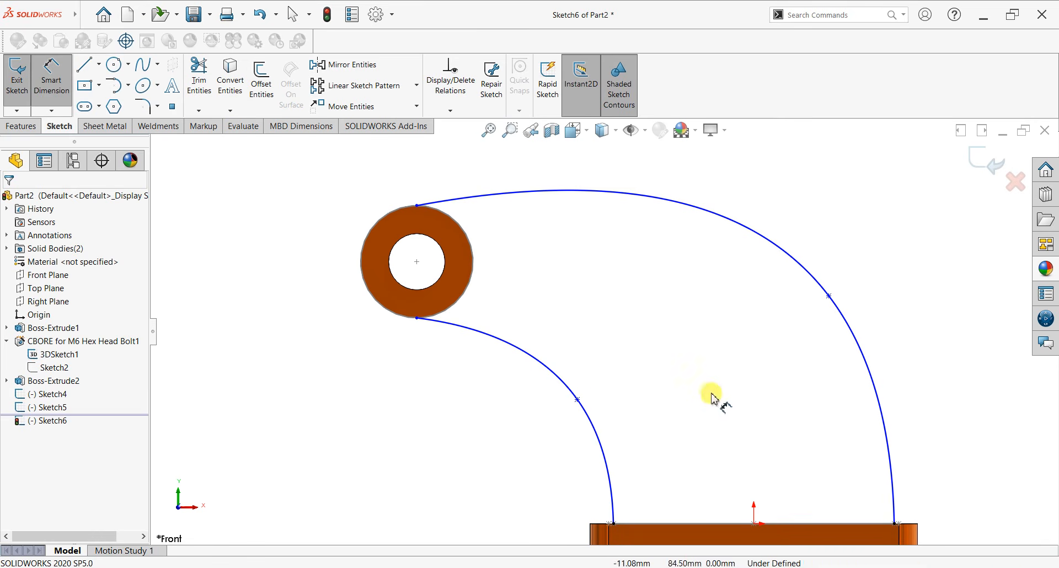
pyautogui.click(578, 400)
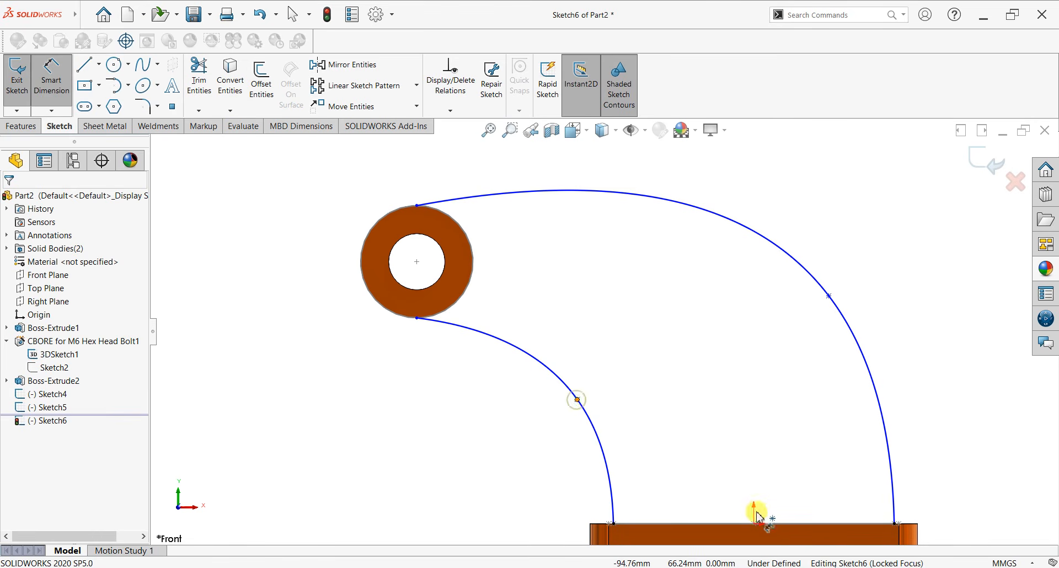
pyautogui.click(753, 523)
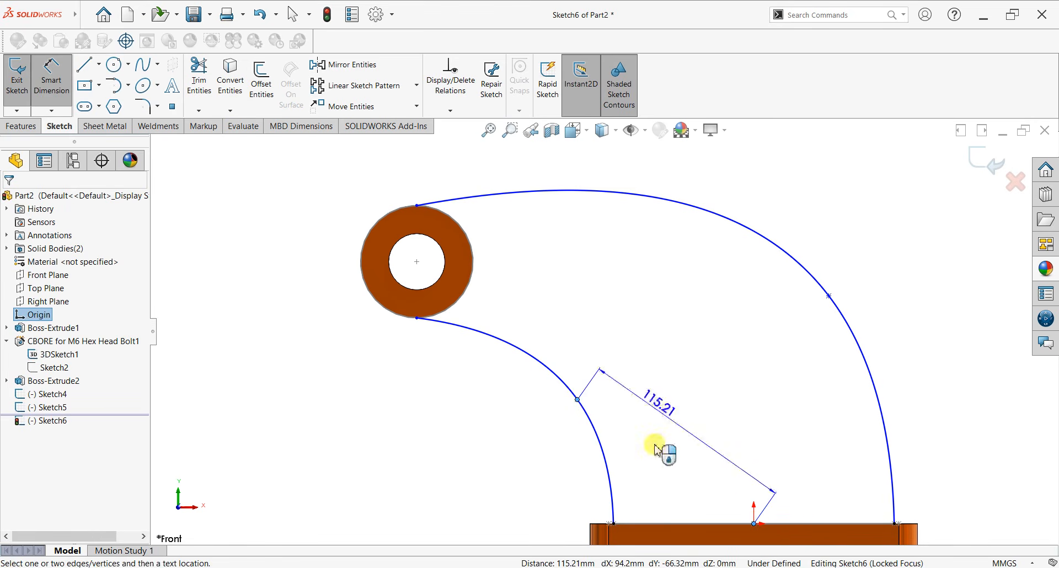
pyautogui.scroll(1, 665, 528)
pyautogui.scroll(1, 663, 531)
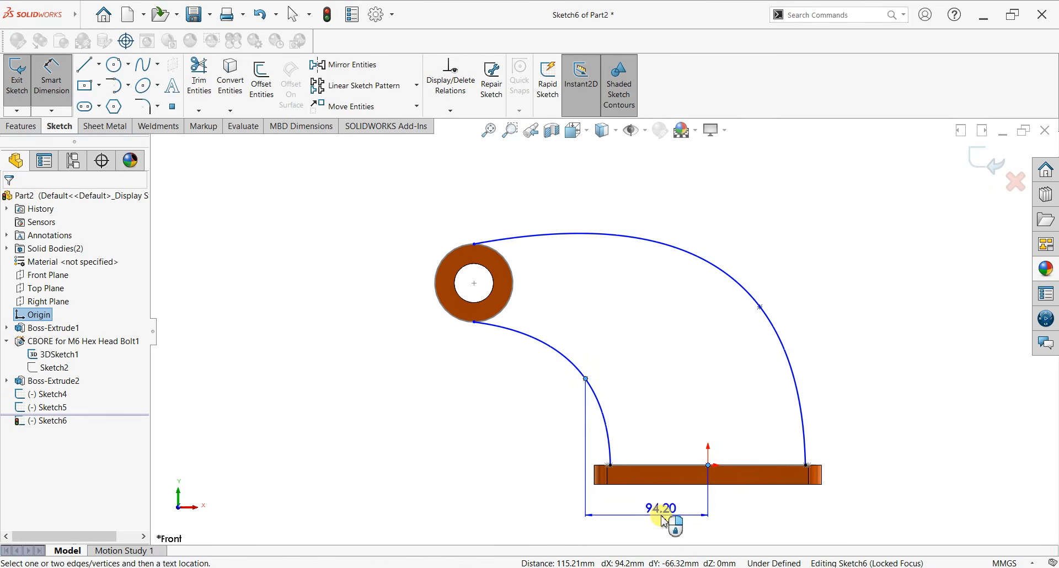
pyautogui.click(664, 522)
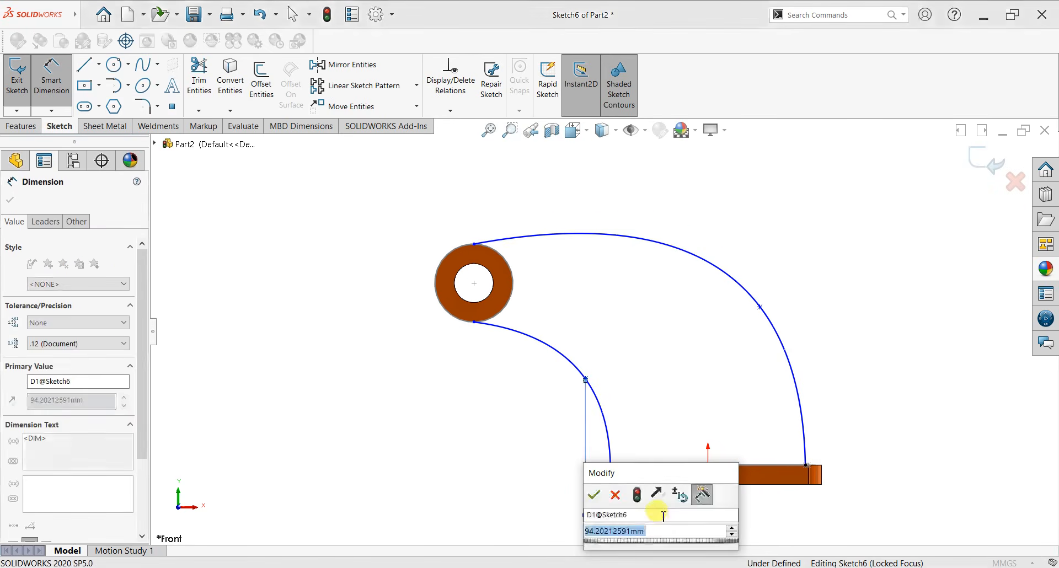
pyautogui.write('95')
pyautogui.press('Return')
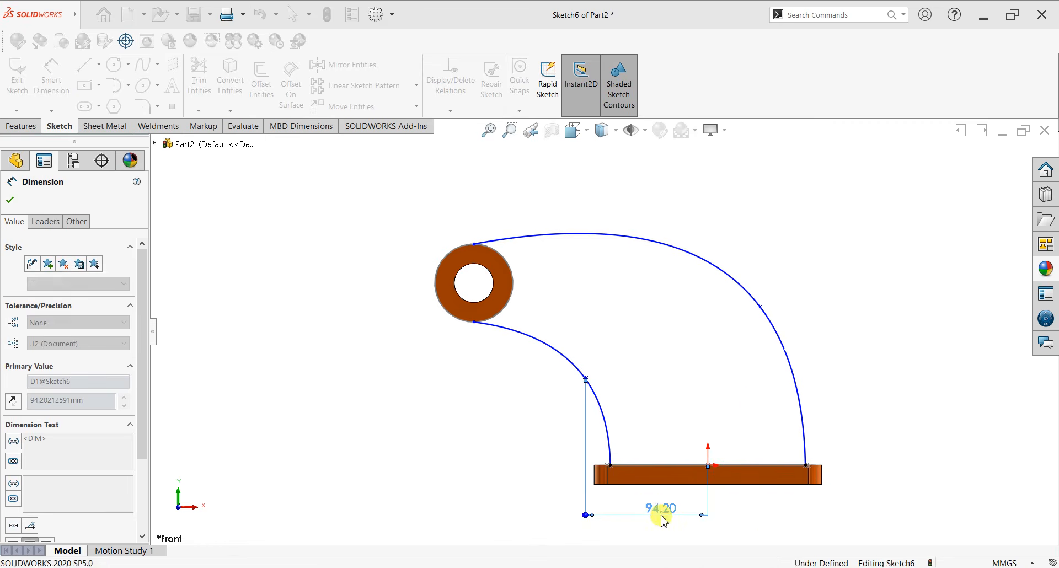
# Step: Dimension the horizontal distance from the outer spline's middle point to the origin as 30 mm and exit the sketch
pyautogui.click(760, 308)
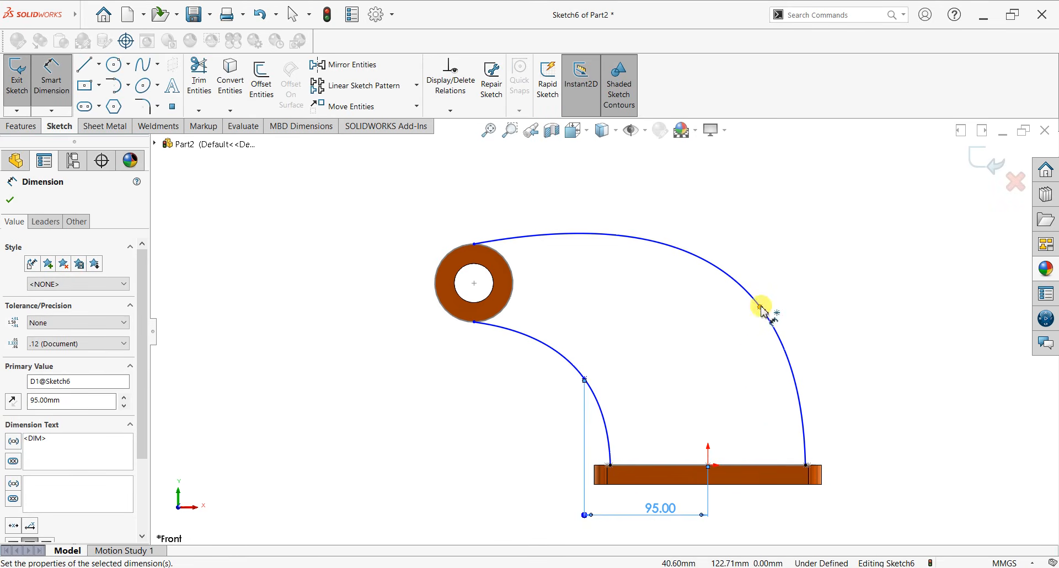
pyautogui.click(709, 467)
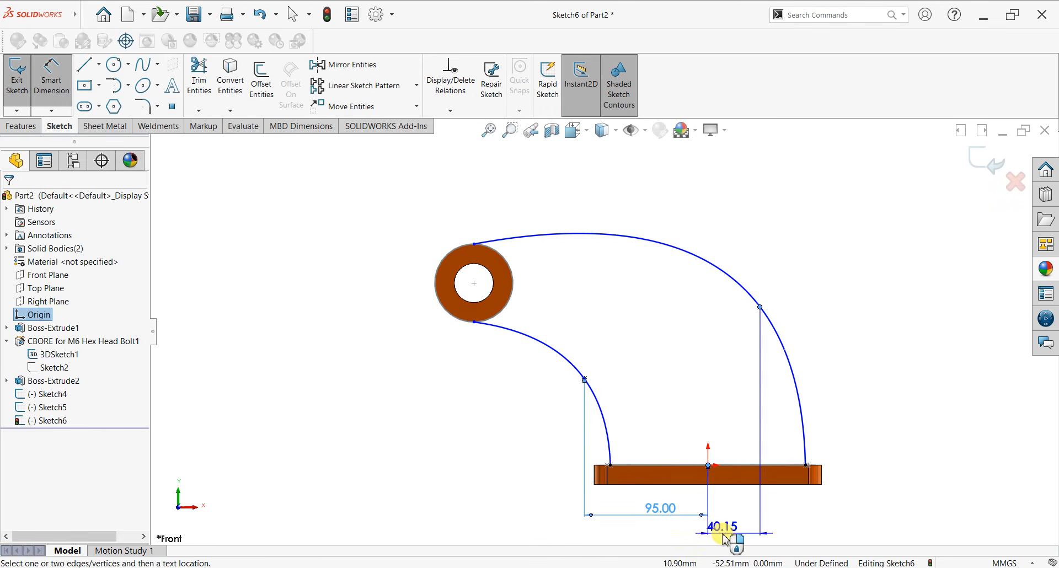
pyautogui.click(725, 538)
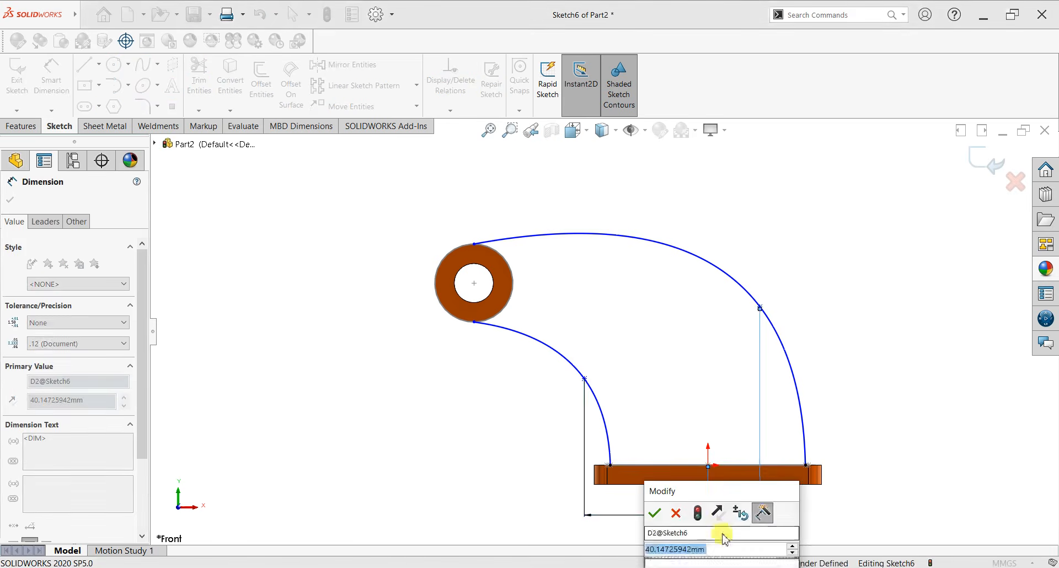
pyautogui.write('30')
pyautogui.press('Return')
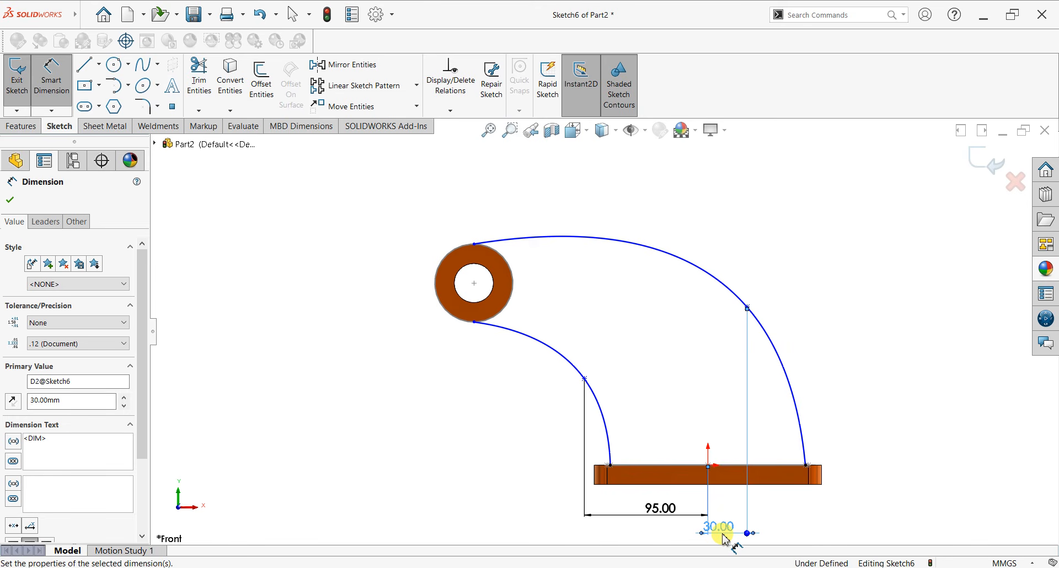
pyautogui.press('Escape')
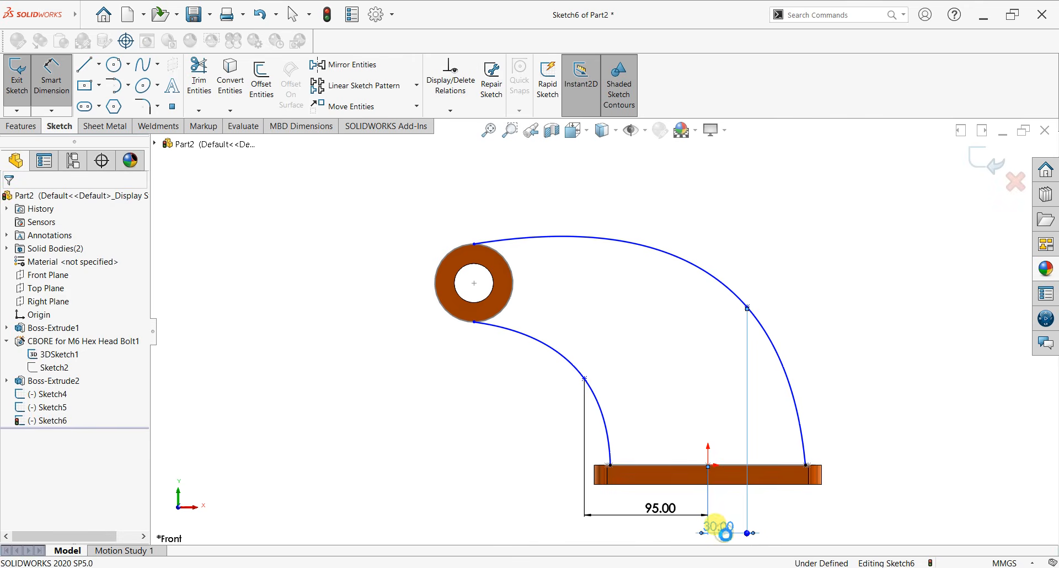
pyautogui.click(719, 525)
pyautogui.write('0')
pyautogui.press('Return')
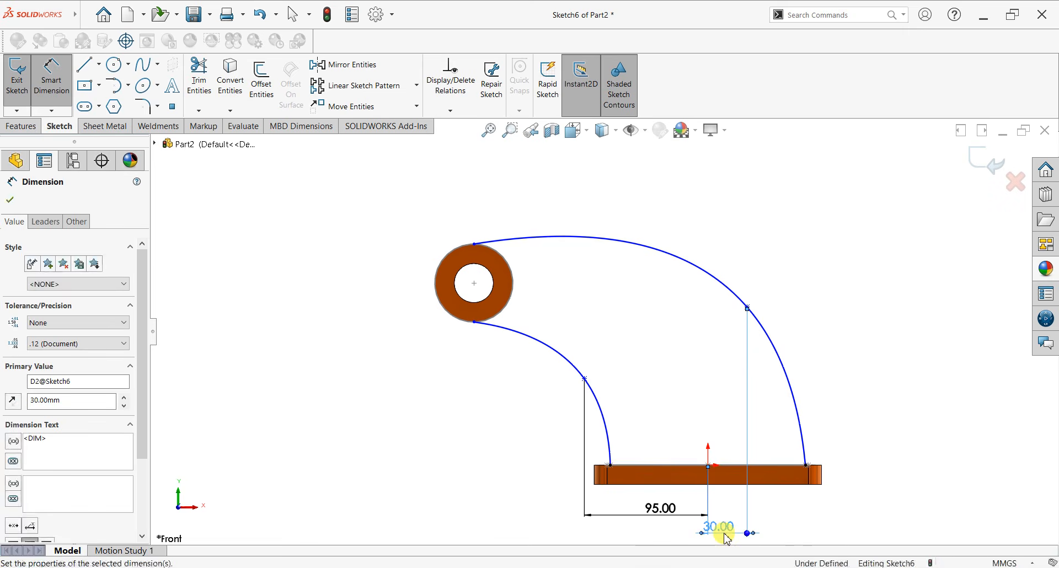
pyautogui.click(10, 199)
pyautogui.hotkey('ctrl', '7')
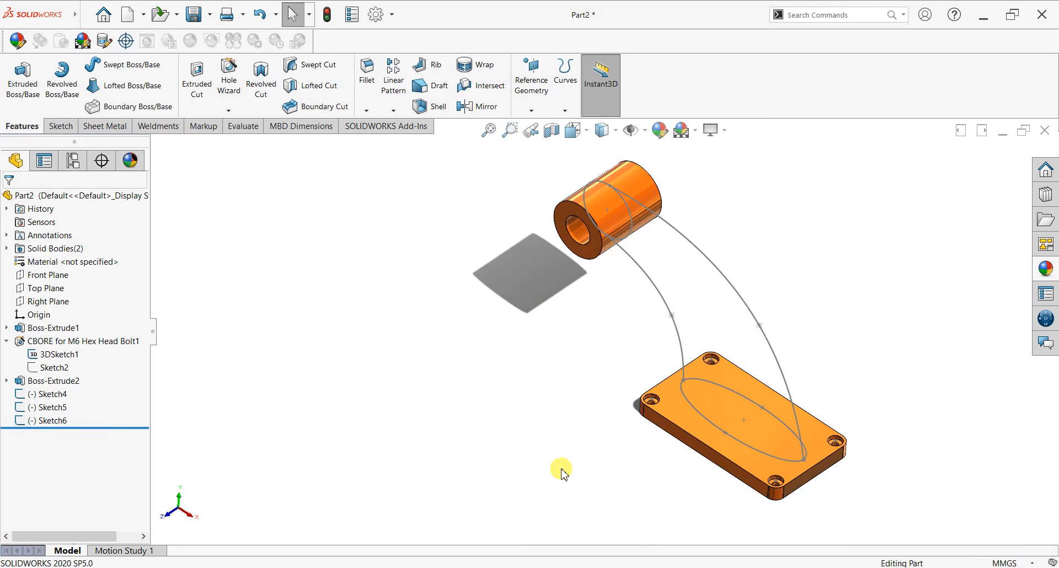
# Step: Start a Boundary Boss/Base with the ellipse as the Direction 1 profile and the outer spline as an open-loop Direction 2 curve
pyautogui.click(99, 111)
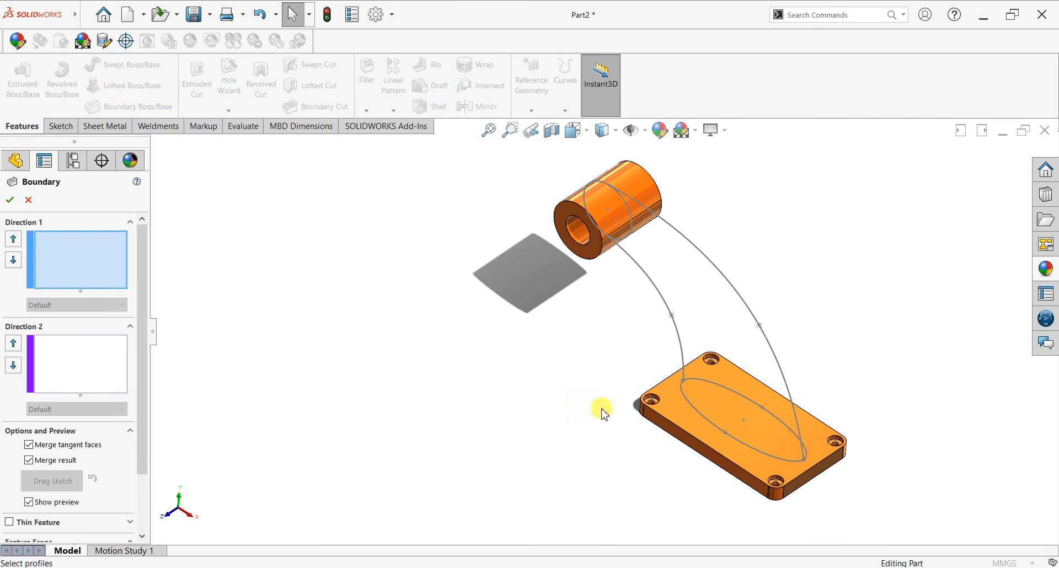
pyautogui.scroll(-2, 753, 223)
pyautogui.click(679, 460)
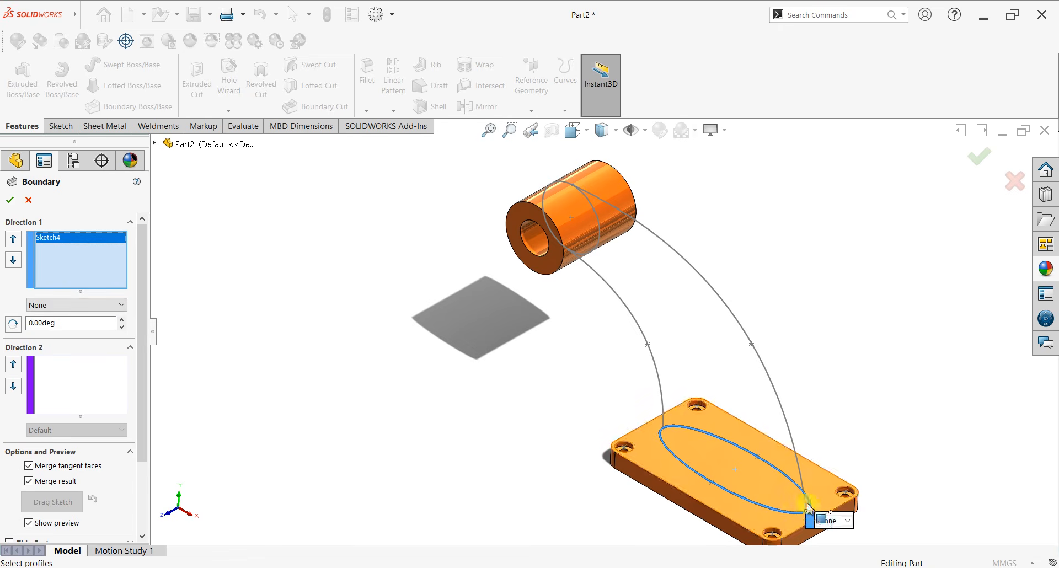
pyautogui.click(46, 388)
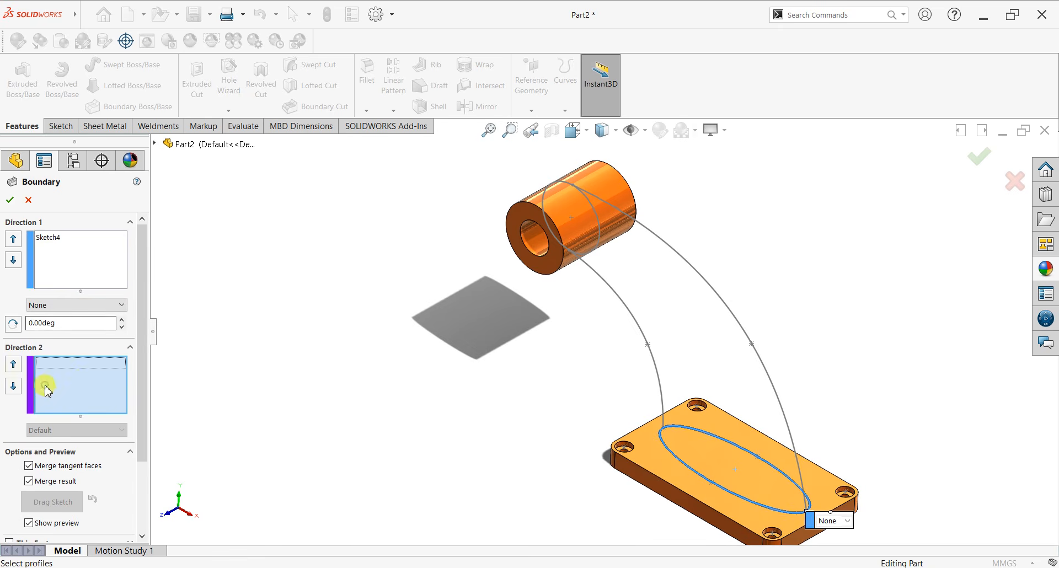
pyautogui.click(702, 280)
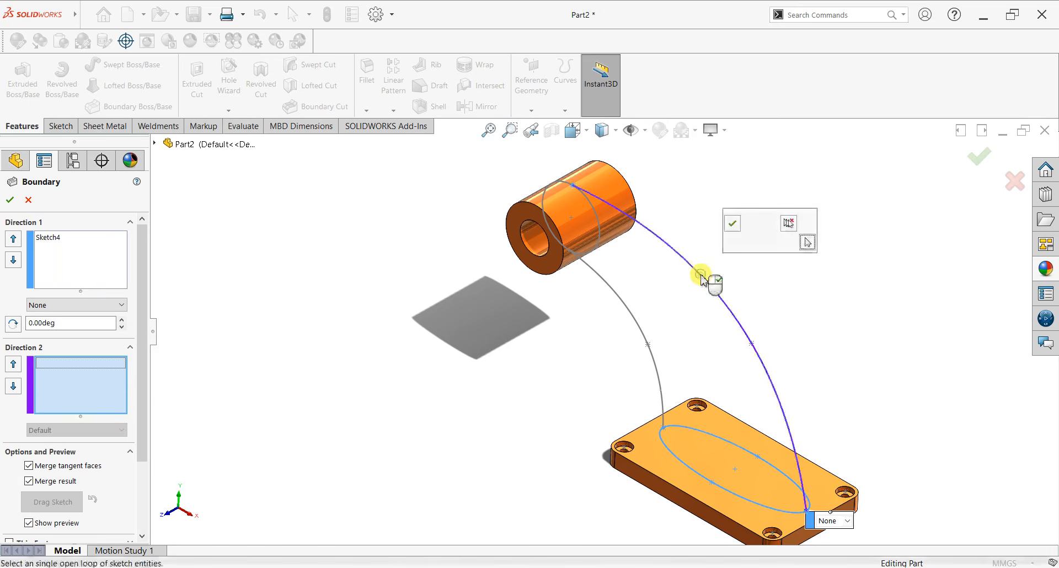
pyautogui.click(754, 244)
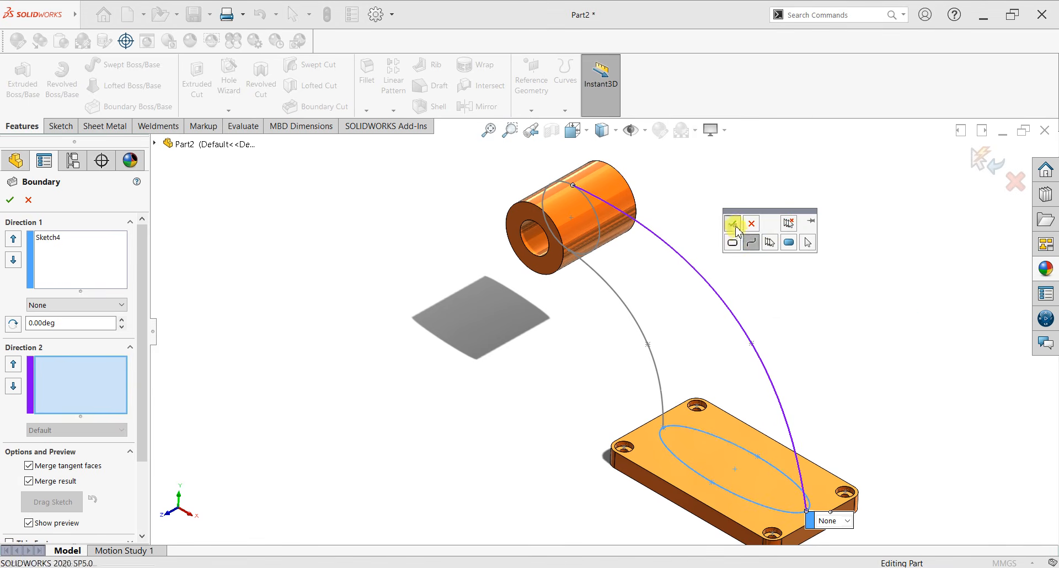
pyautogui.click(733, 223)
# Step: Add the inner spline as the second open-loop Direction 2 curve and create the boundary boss joining the plate to the cylindrical boss
pyautogui.moveTo(606, 310); pyautogui.dragTo(623, 294, button='middle')
pyautogui.click(53, 439)
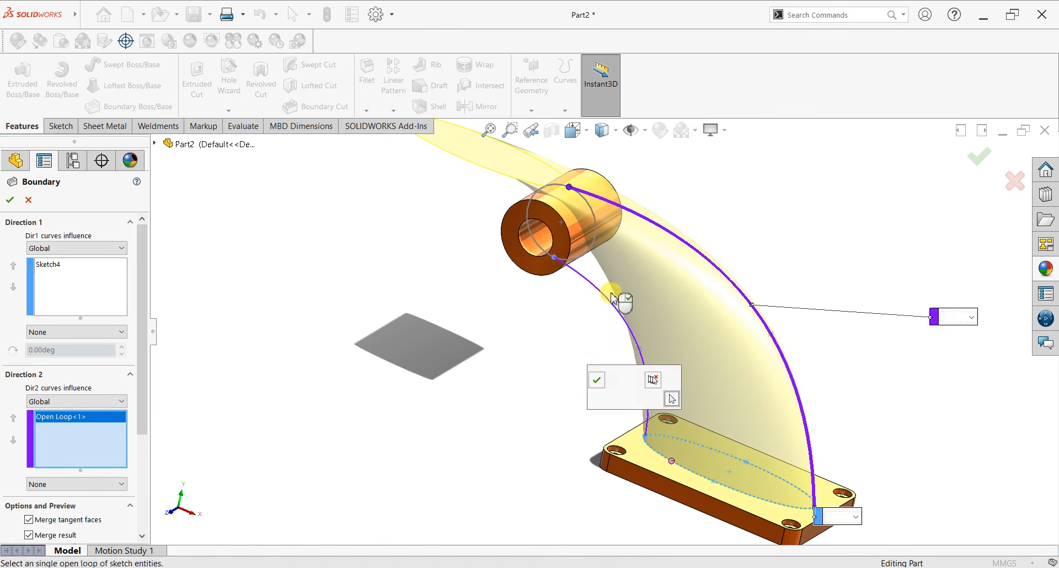
pyautogui.click(597, 380)
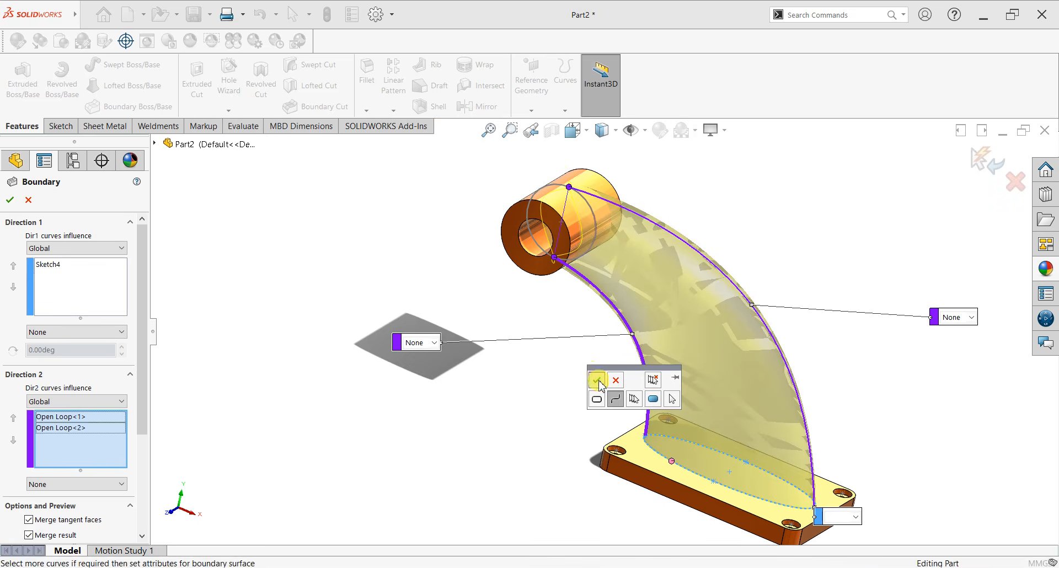
pyautogui.moveTo(142, 397); pyautogui.dragTo(147, 472)
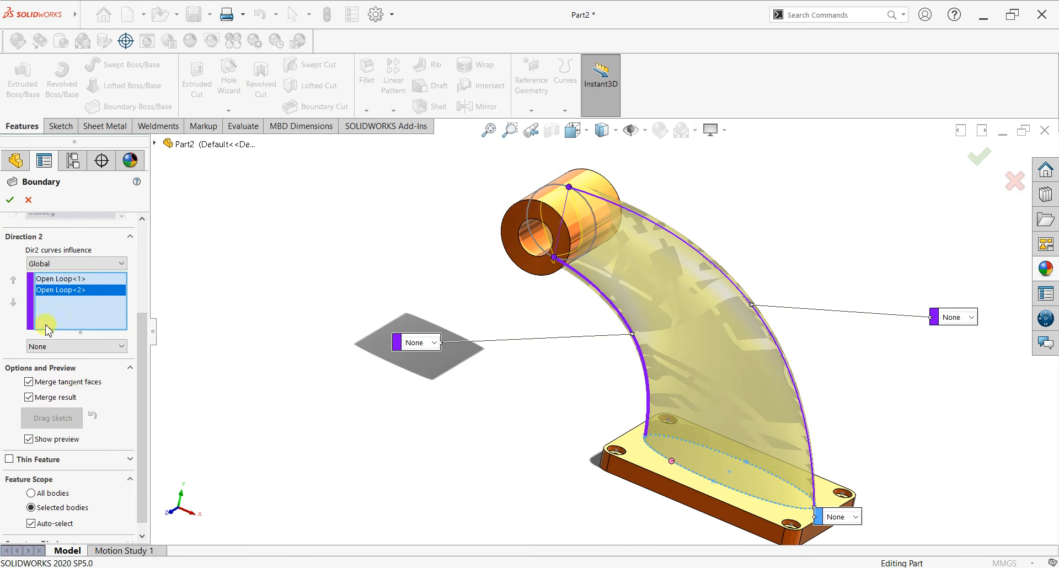
pyautogui.click(11, 200)
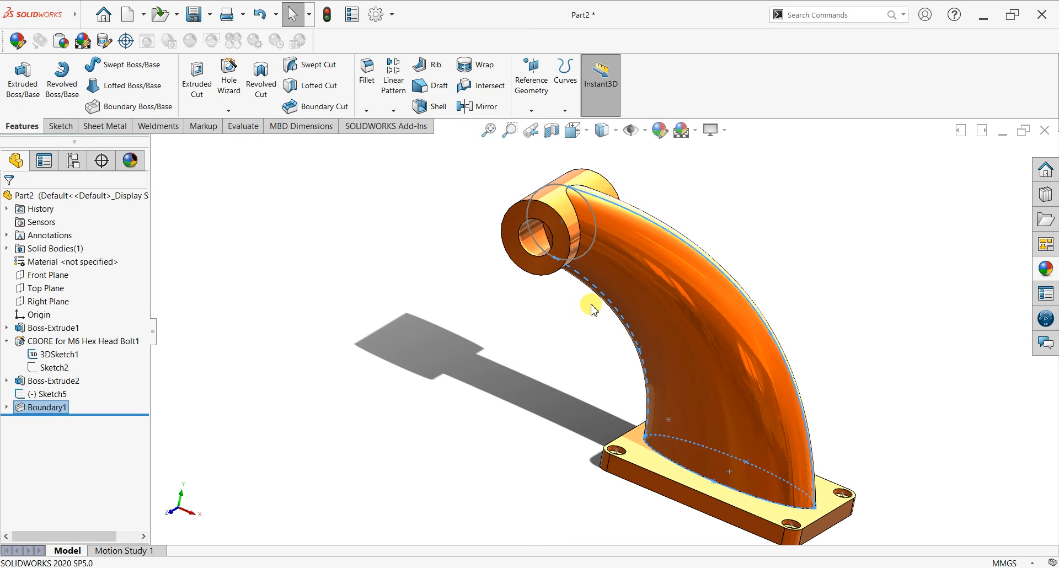
pyautogui.click(792, 189)
pyautogui.moveTo(792, 189); pyautogui.dragTo(783, 270, button='middle')
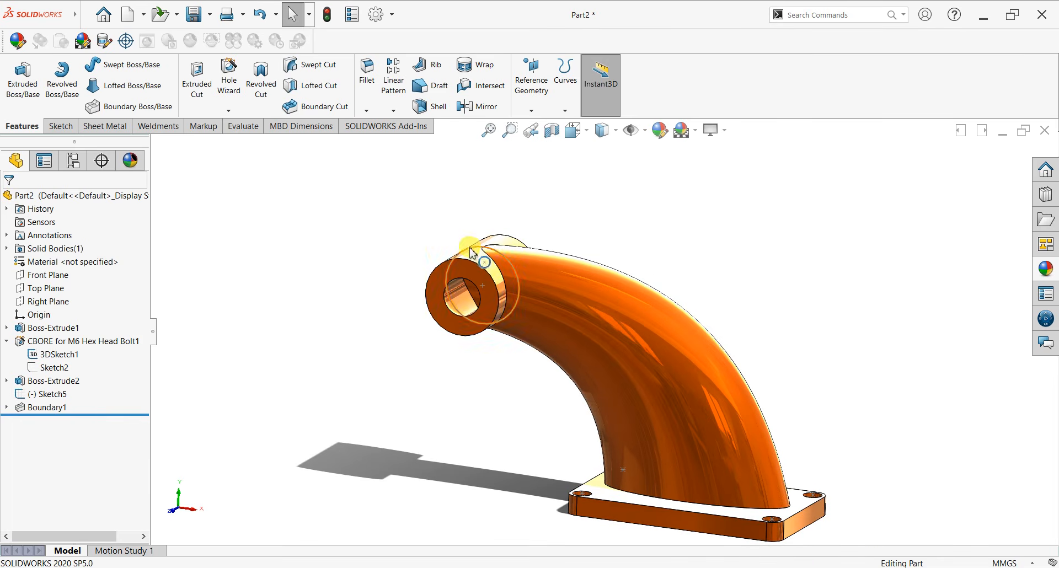
# Step: Examine the boundary boss, its joint with the cylindrical boss and the plate's counterbored holes, finishing in the isometric view
pyautogui.click(470, 252)
pyautogui.click(518, 214)
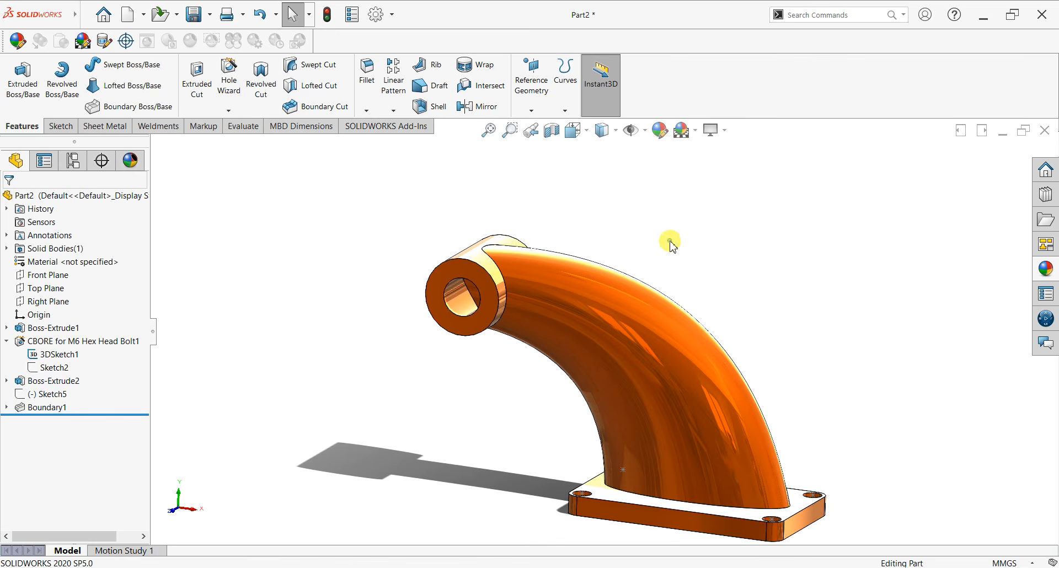
pyautogui.moveTo(814, 342); pyautogui.dragTo(813, 433, button='middle')
pyautogui.scroll(-6, 744, 503)
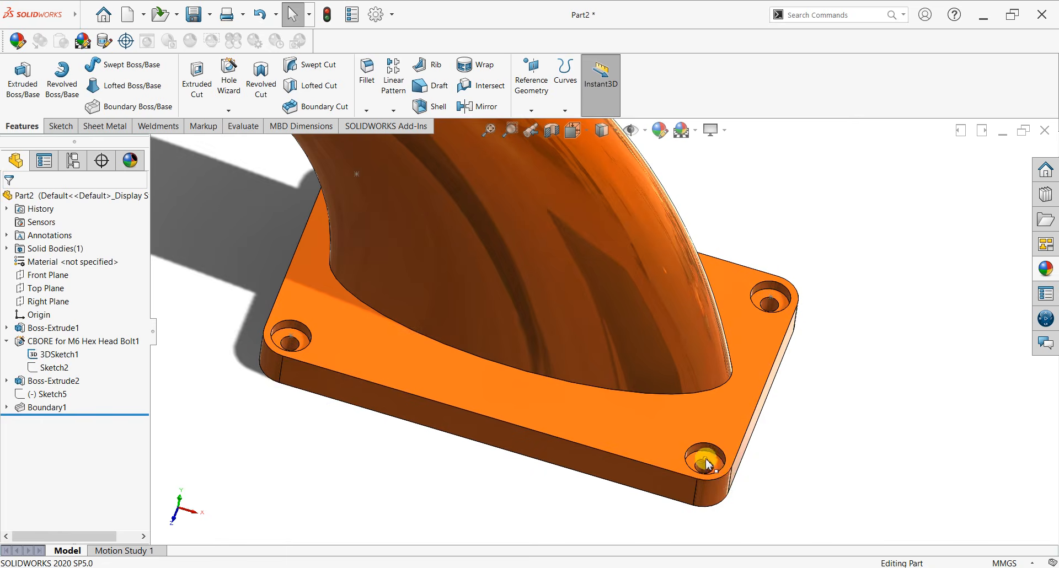
pyautogui.click(705, 460)
pyautogui.click(753, 430)
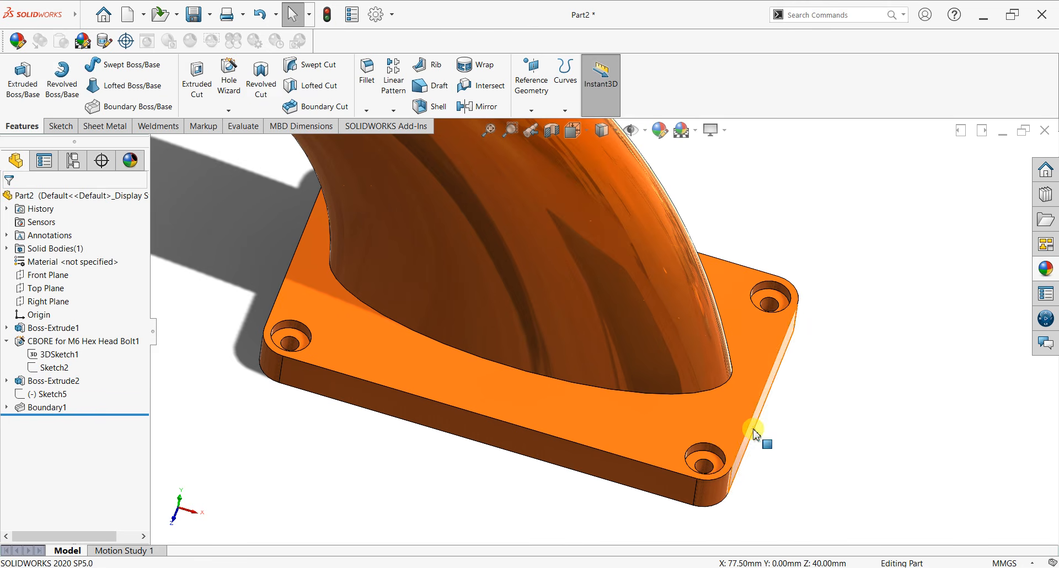
pyautogui.scroll(3, 581, 408)
pyautogui.moveTo(581, 407); pyautogui.dragTo(557, 241, button='middle')
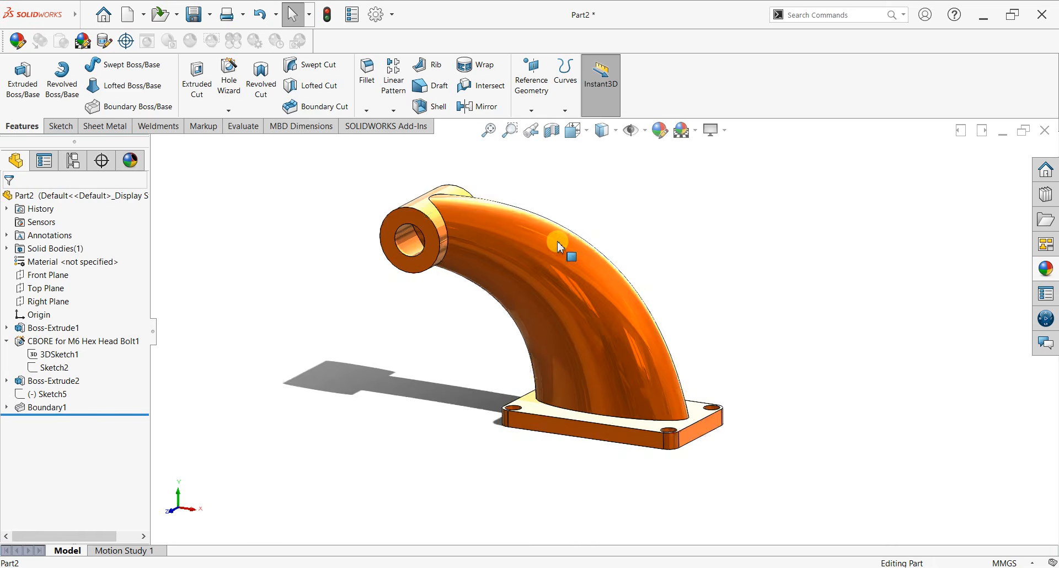
pyautogui.press('space')
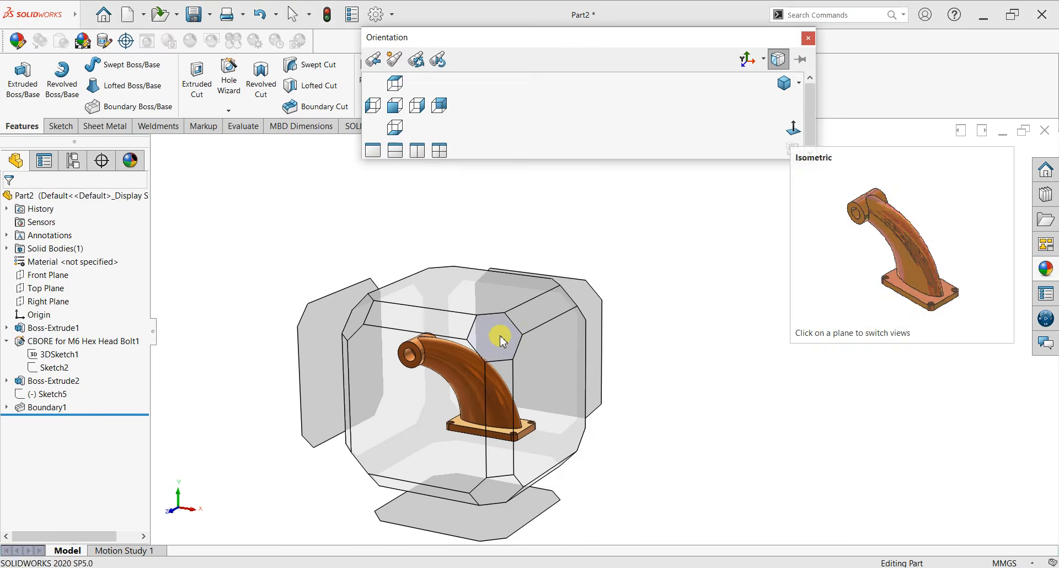
pyautogui.click(498, 333)
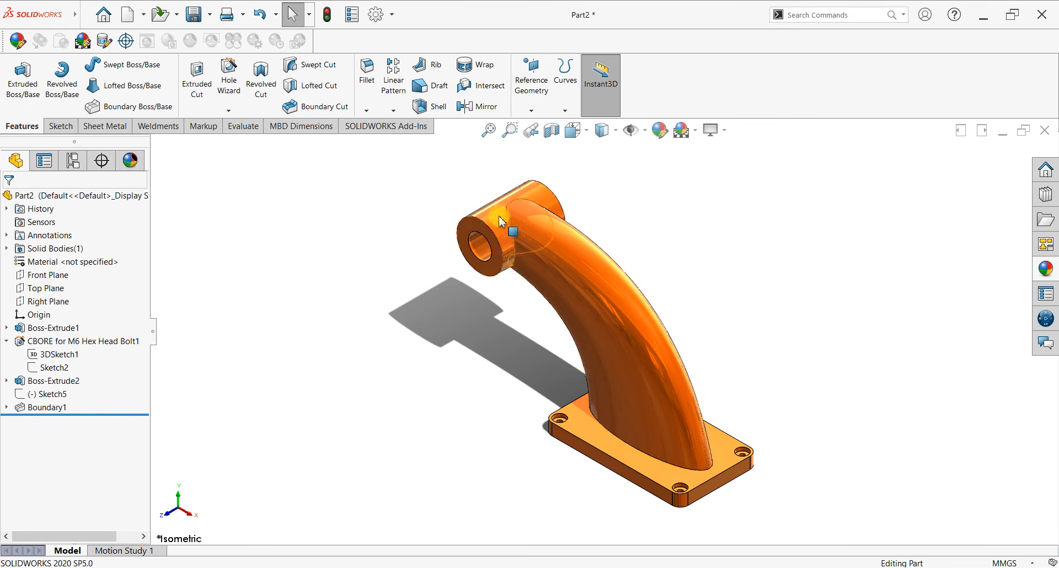
# Step: On the cylindrical boss's front end face, sketch a circle centred on the bore with a radius of 15 mm
pyautogui.click(476, 229)
pyautogui.hotkey('ctrl', '8')
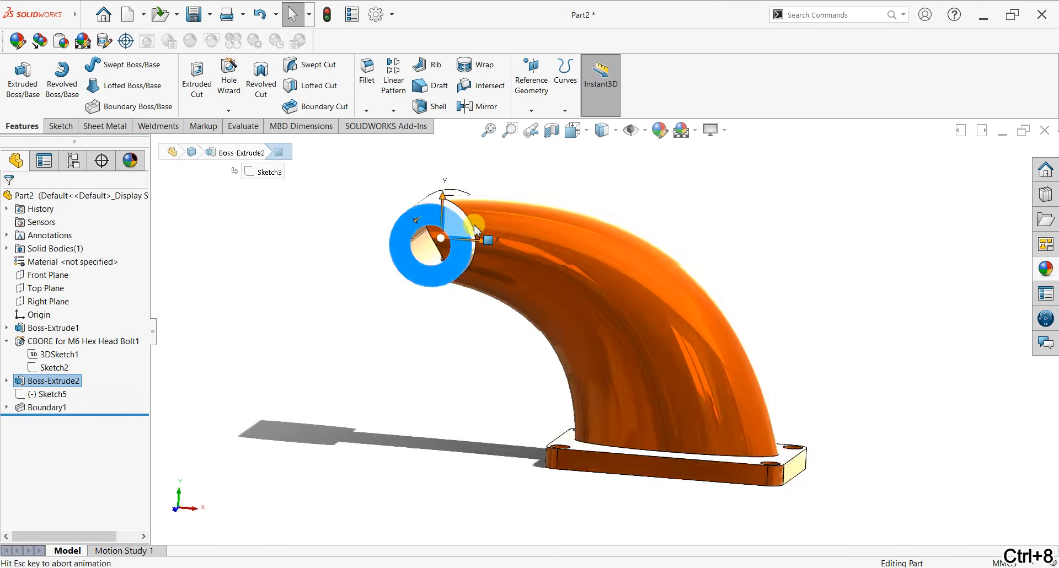
pyautogui.click(60, 126)
pyautogui.click(24, 95)
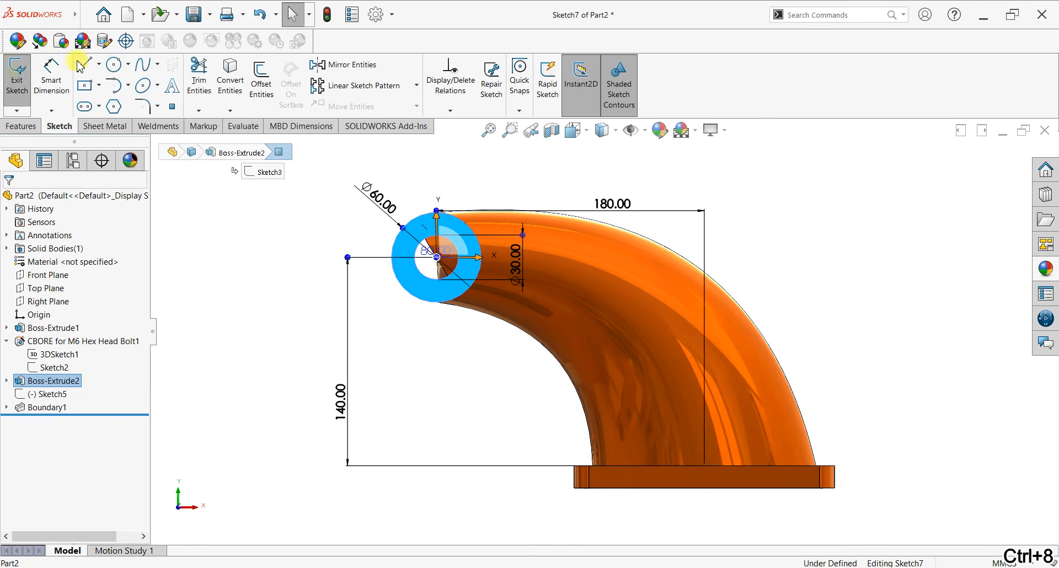
pyautogui.click(114, 64)
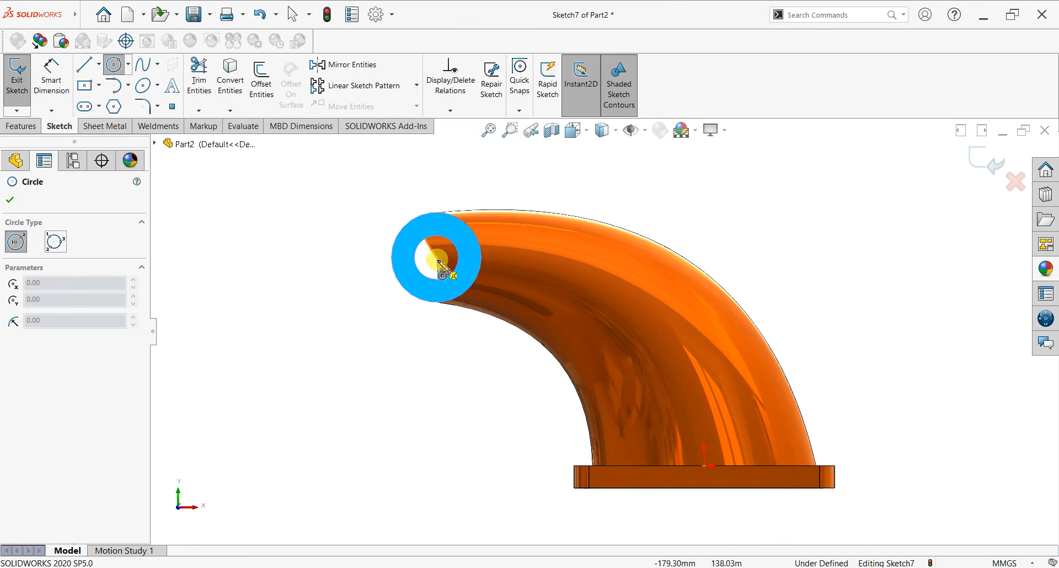
pyautogui.scroll(-4, 439, 270)
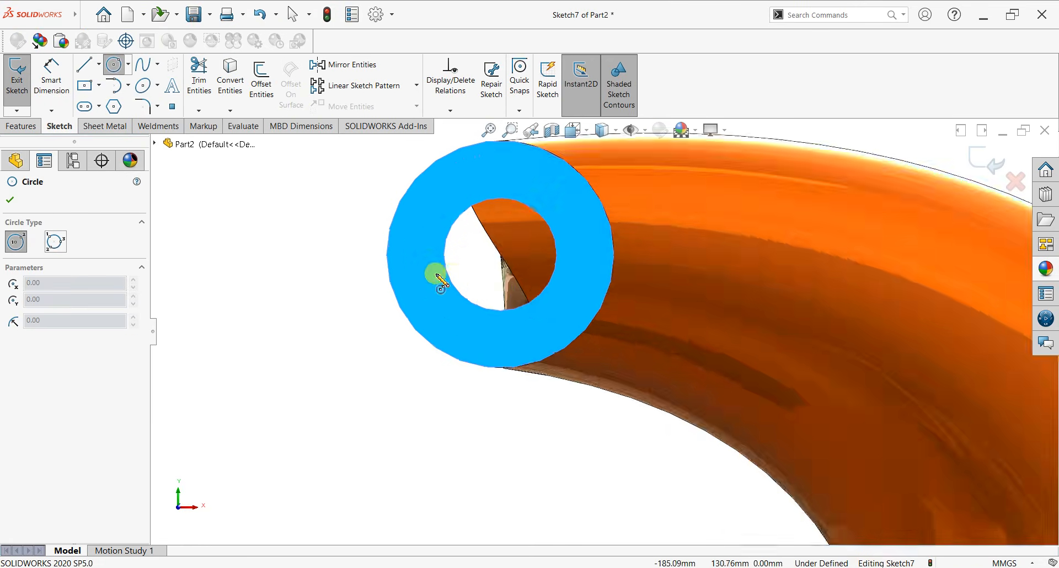
pyautogui.click(501, 255)
pyautogui.click(539, 214)
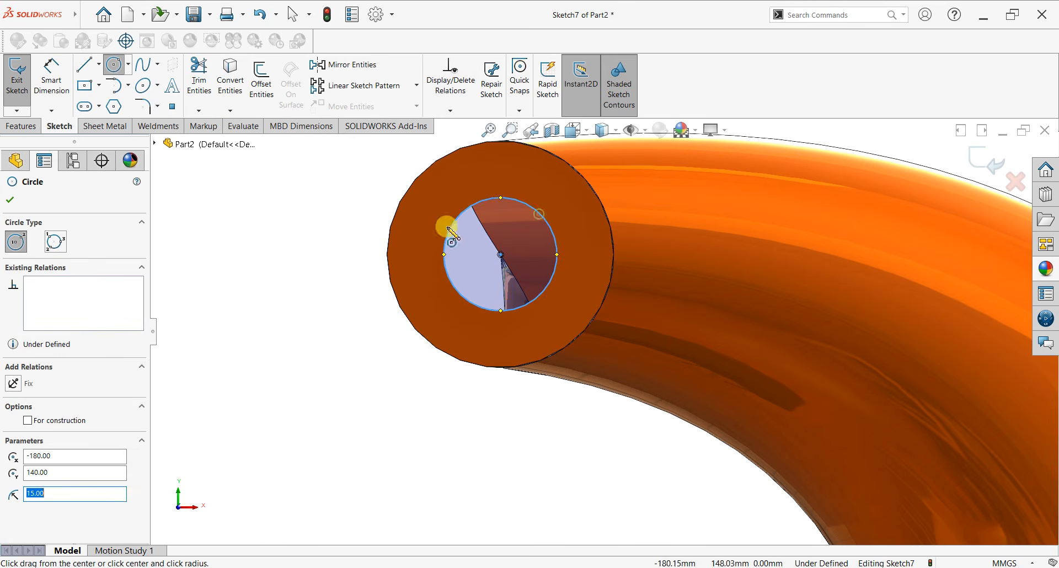
pyautogui.click(10, 199)
# Step: Extrude-cut the circle with the Through All end condition to clear the bore through the cylindrical boss
pyautogui.click(21, 125)
pyautogui.click(196, 83)
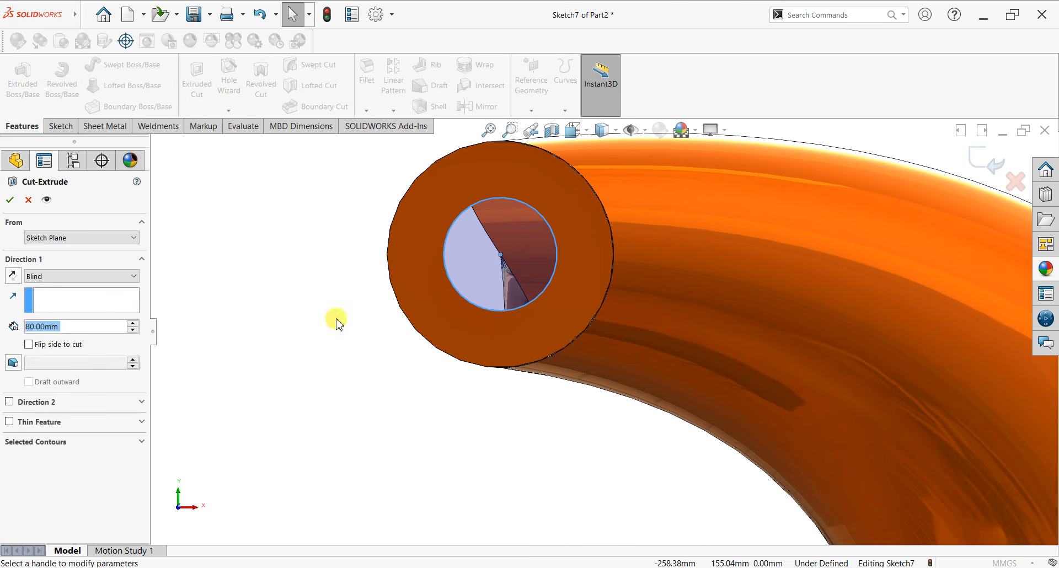
pyautogui.click(80, 279)
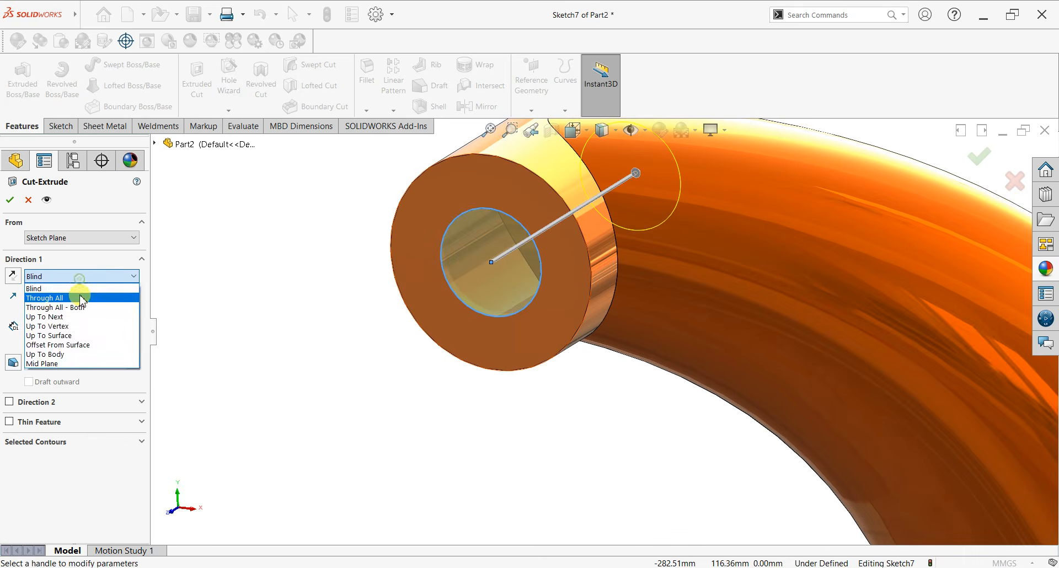
pyautogui.click(80, 296)
pyautogui.click(10, 199)
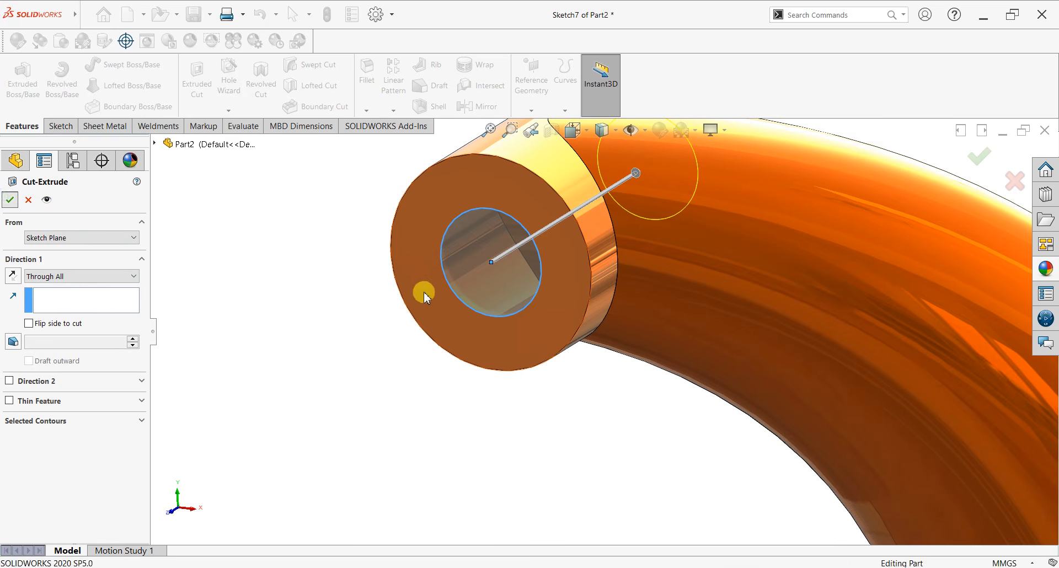
pyautogui.scroll(-1, 839, 277)
pyautogui.scroll(3, 903, 419)
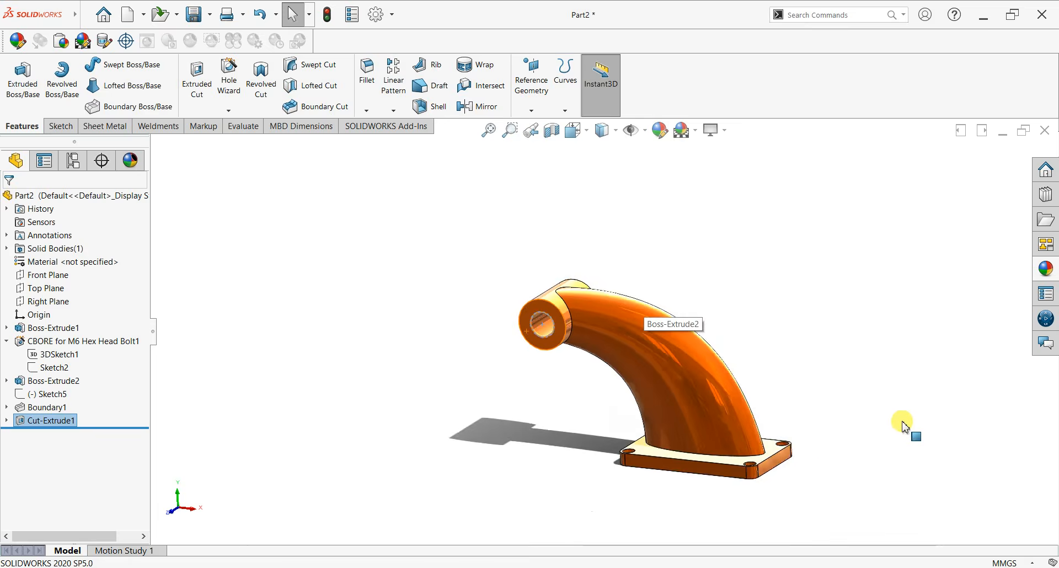
# Step: Fillet the edge where the curved boundary boss meets the base plate with a 5 mm radius
pyautogui.scroll(-1, 900, 429)
pyautogui.click(765, 321)
pyautogui.moveTo(765, 324); pyautogui.dragTo(806, 386, button='middle')
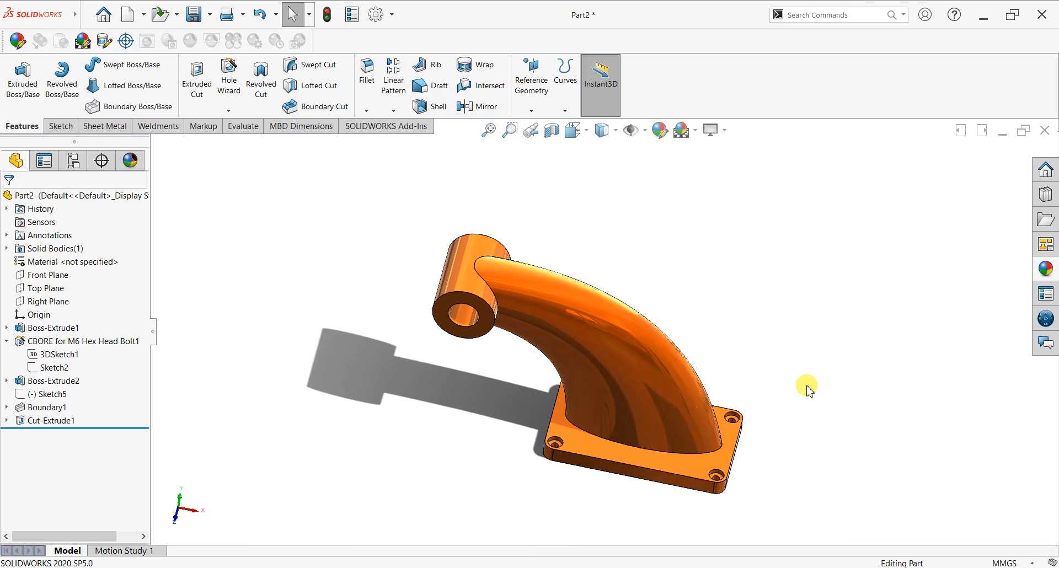
pyautogui.scroll(-2, 767, 348)
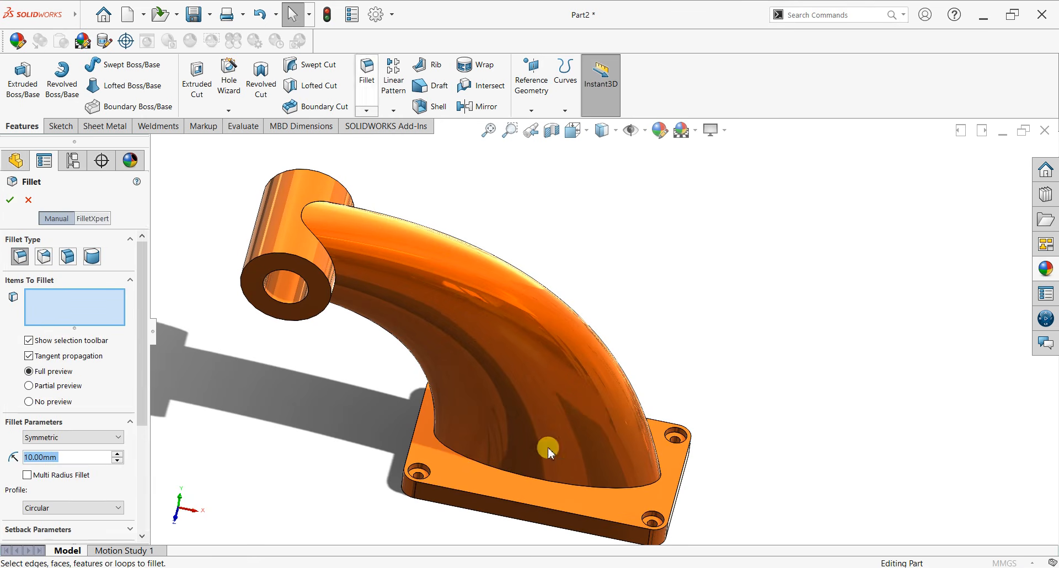
pyautogui.click(525, 475)
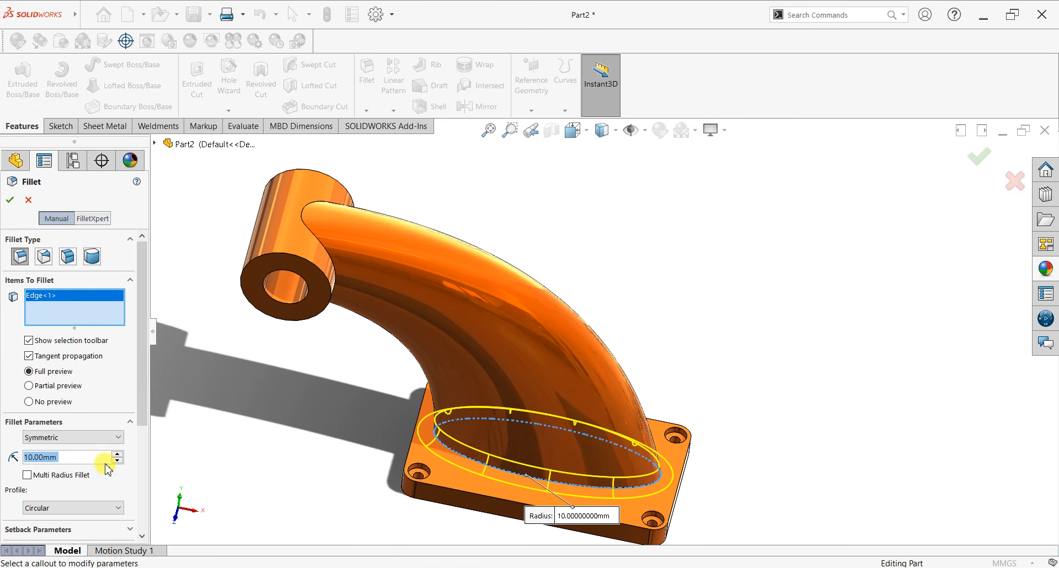
pyautogui.write('5')
pyautogui.press('Return')
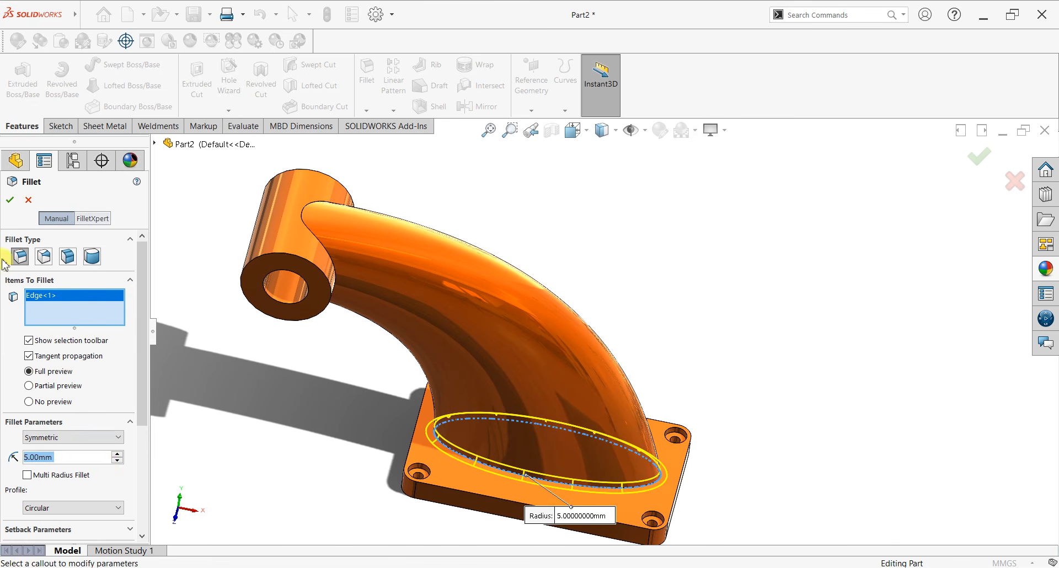
pyautogui.click(12, 200)
pyautogui.moveTo(666, 317); pyautogui.dragTo(658, 256, button='middle')
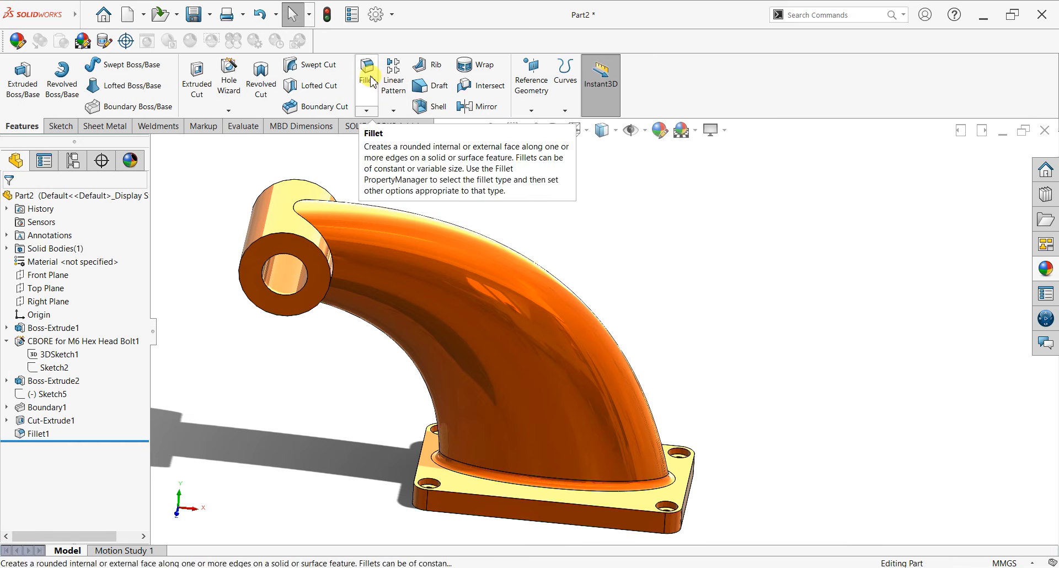
# Step: Chamfer the bore's edges at both ends of the cylindrical boss by 3 mm at 45 degrees
pyautogui.click(378, 109)
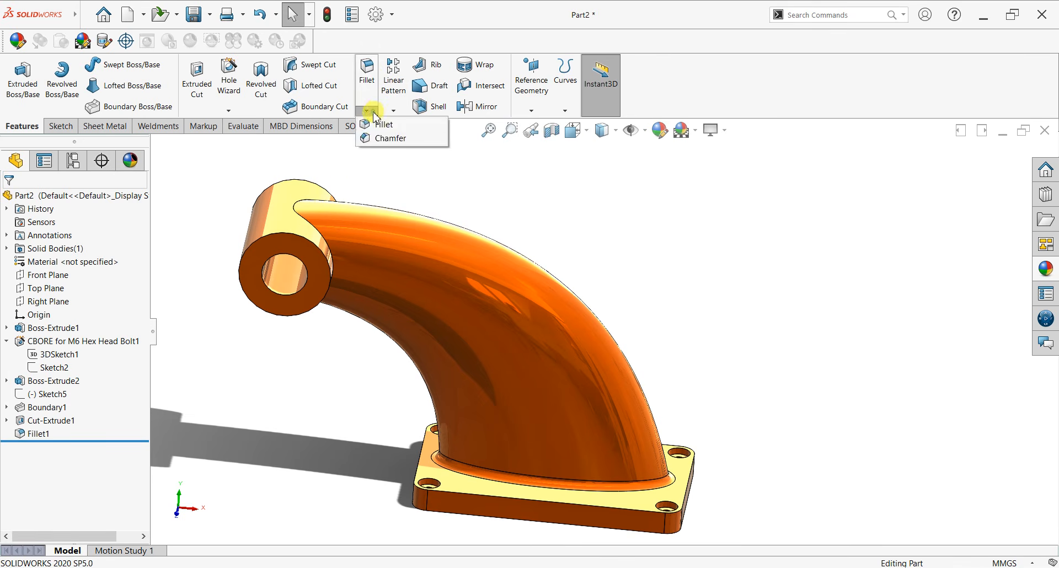
pyautogui.click(376, 136)
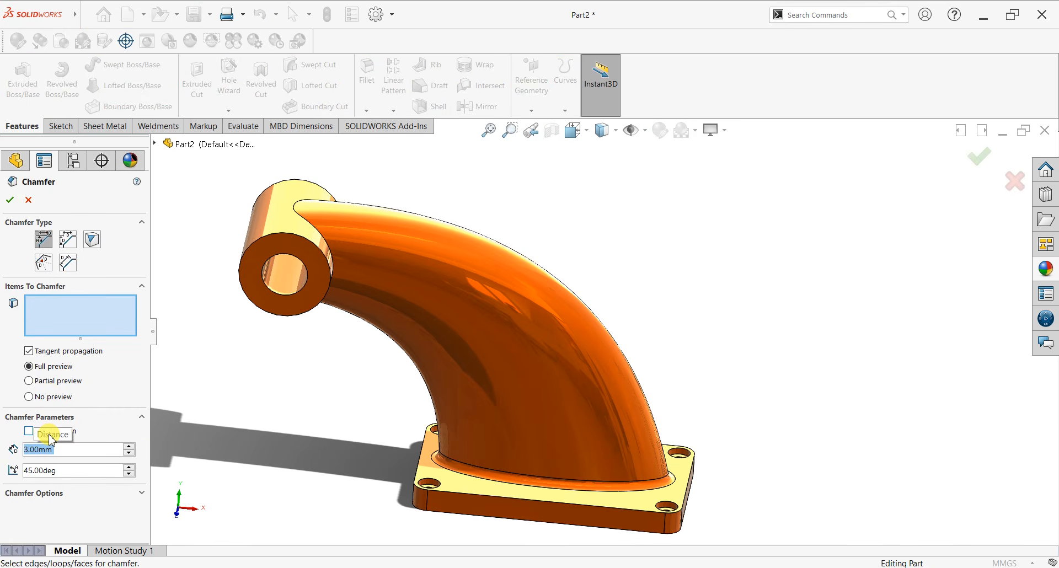
pyautogui.click(273, 295)
pyautogui.moveTo(413, 178); pyautogui.dragTo(475, 160, button='middle')
pyautogui.click(477, 160)
pyautogui.moveTo(389, 251); pyautogui.dragTo(263, 231, button='middle')
pyautogui.scroll(-3, 262, 232)
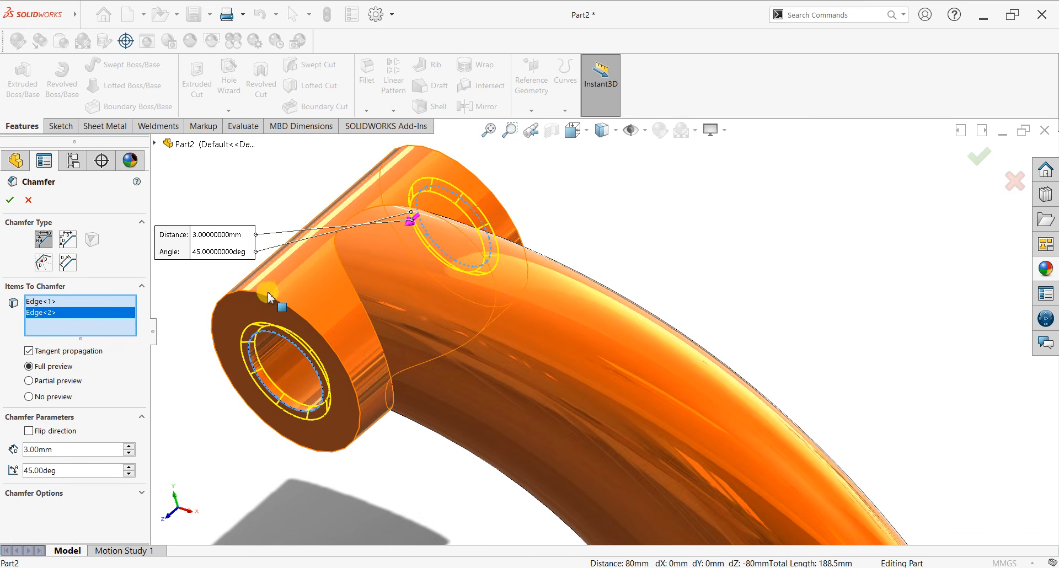
pyautogui.click(10, 199)
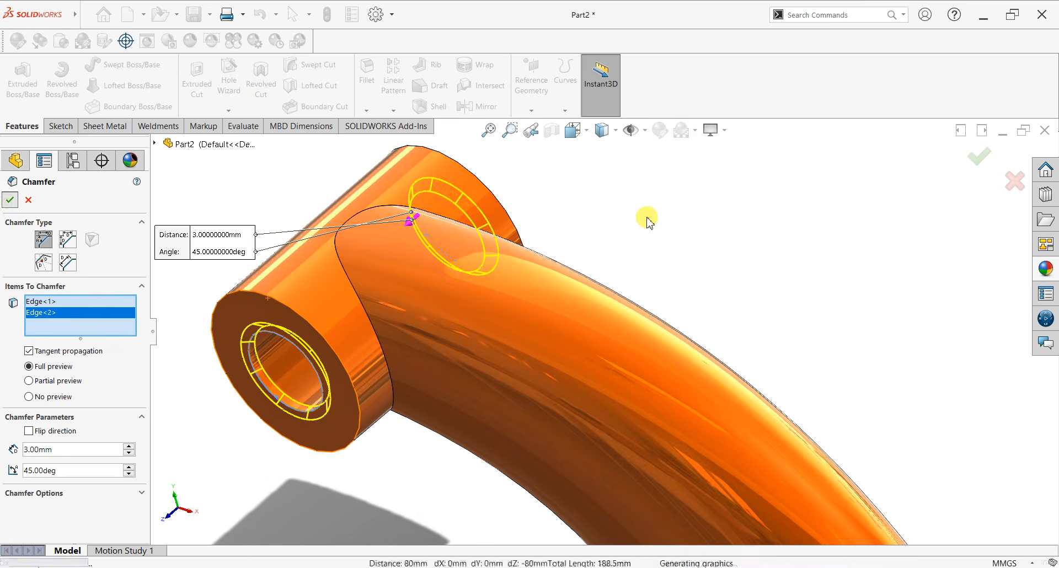
# Step: Show the whole bracket in the isometric view
pyautogui.scroll(5, 704, 303)
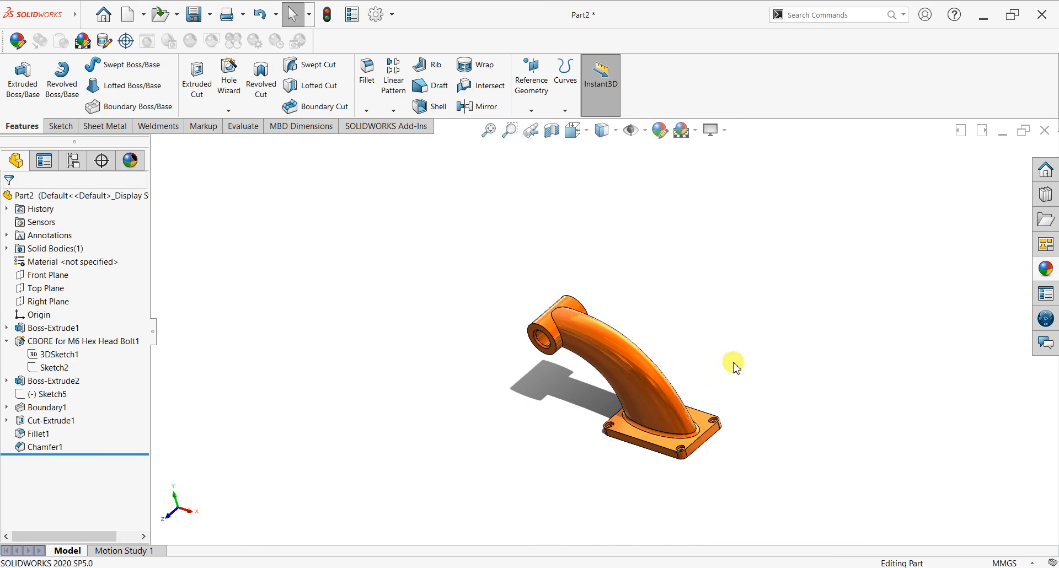
pyautogui.press('space')
pyautogui.click(462, 379)
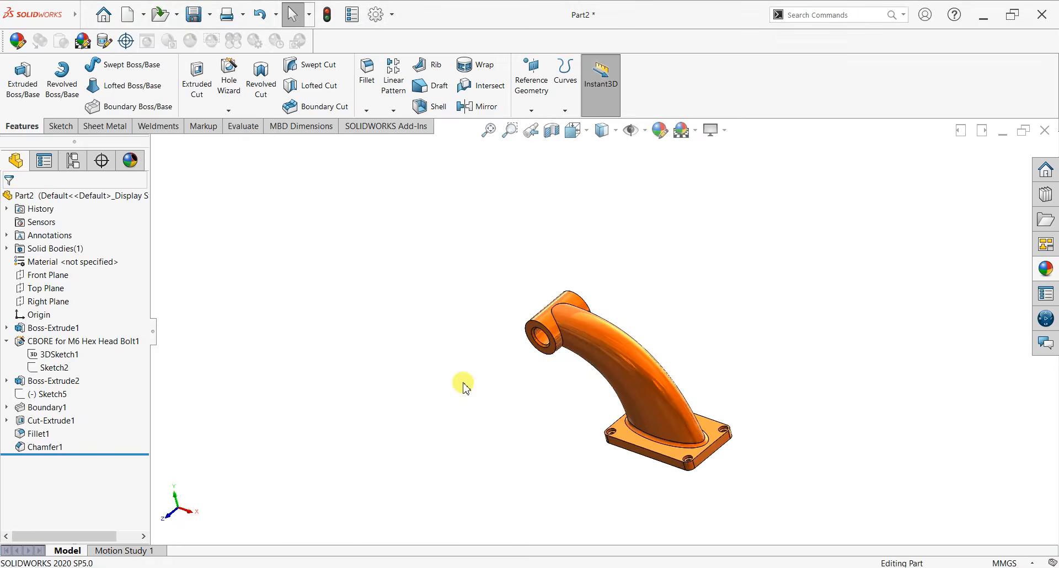